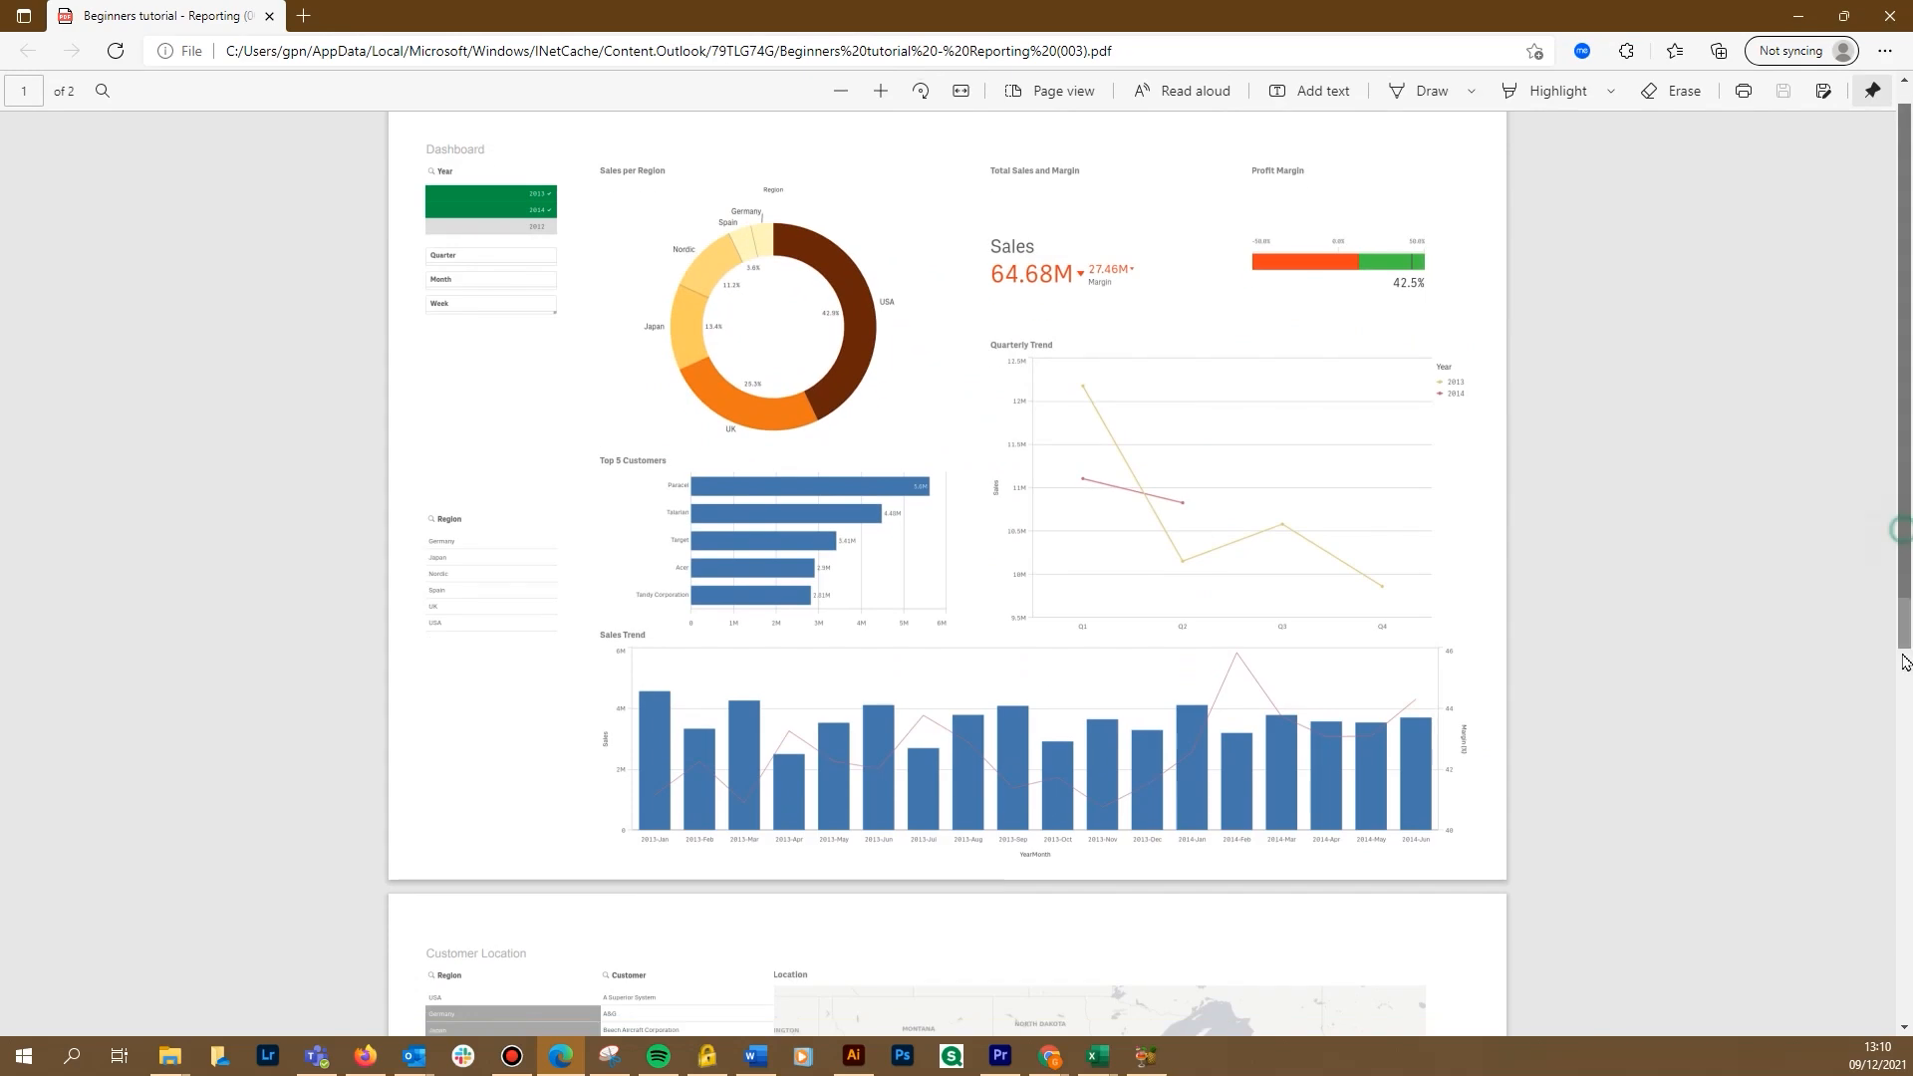
Scroll down through the generated PDF report to the Customer Location map page.
{"action": "scroll", "coordinate": [1898, 790], "scroll_direction": "down", "scroll_amount": 4}
{"action": "scroll", "coordinate": [1899, 790], "scroll_direction": "down", "scroll_amount": 2}
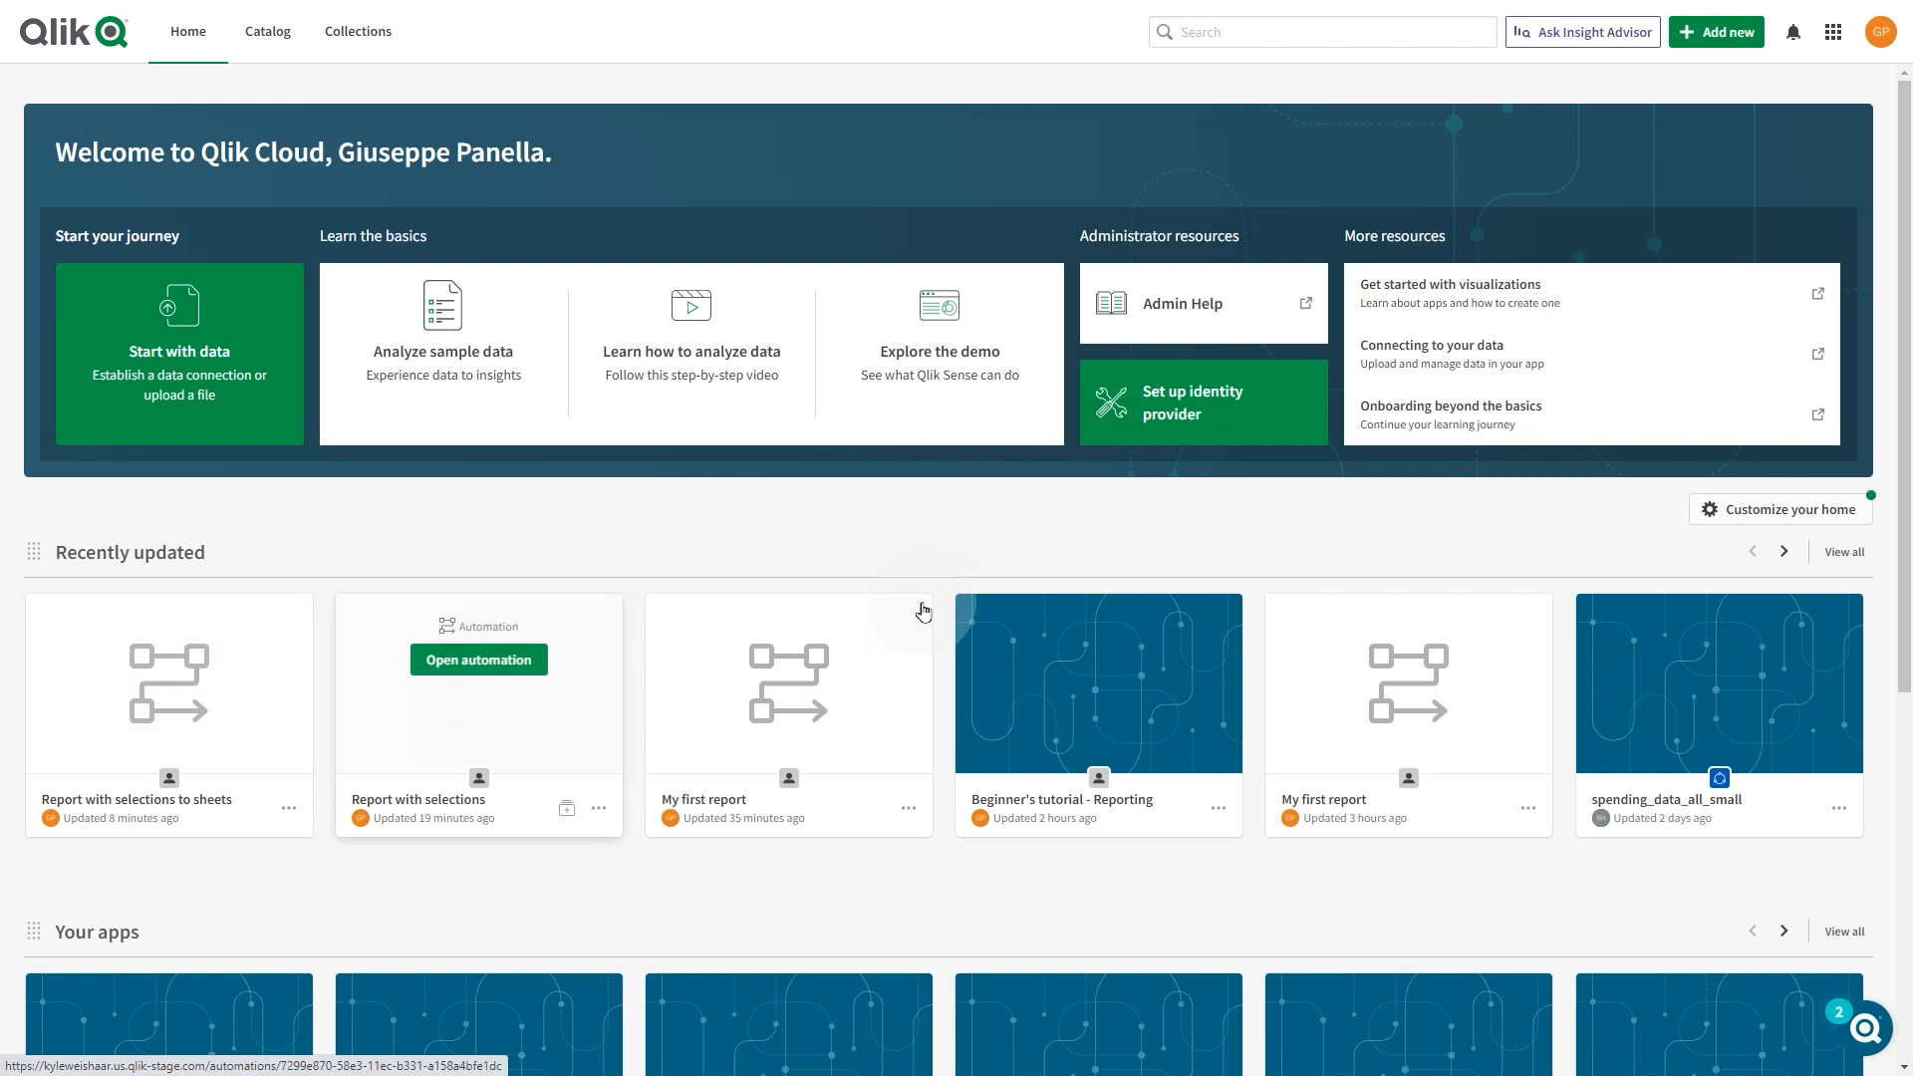
Create a blank automation named 'Report with selections to sheet' and save it.
{"action": "left_click", "coordinate": [1718, 32]}
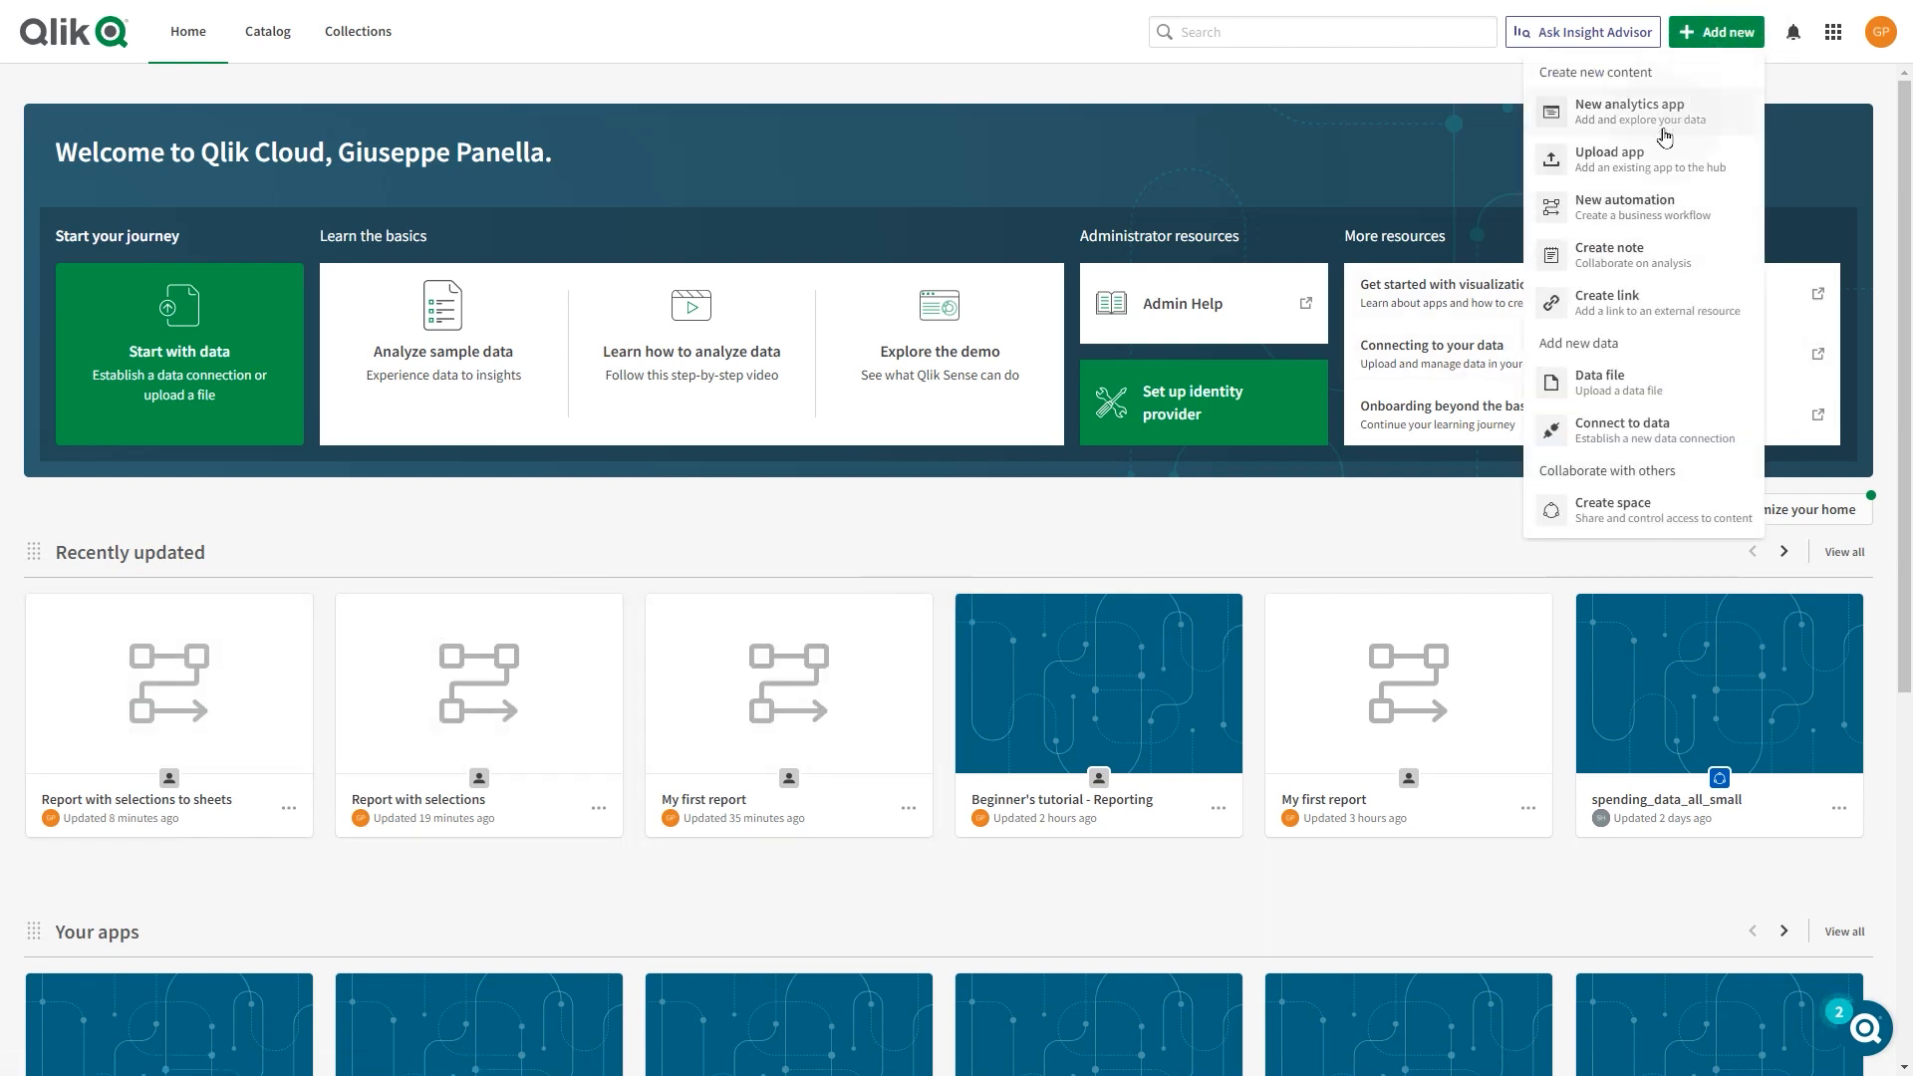
{"action": "left_click", "coordinate": [1626, 209]}
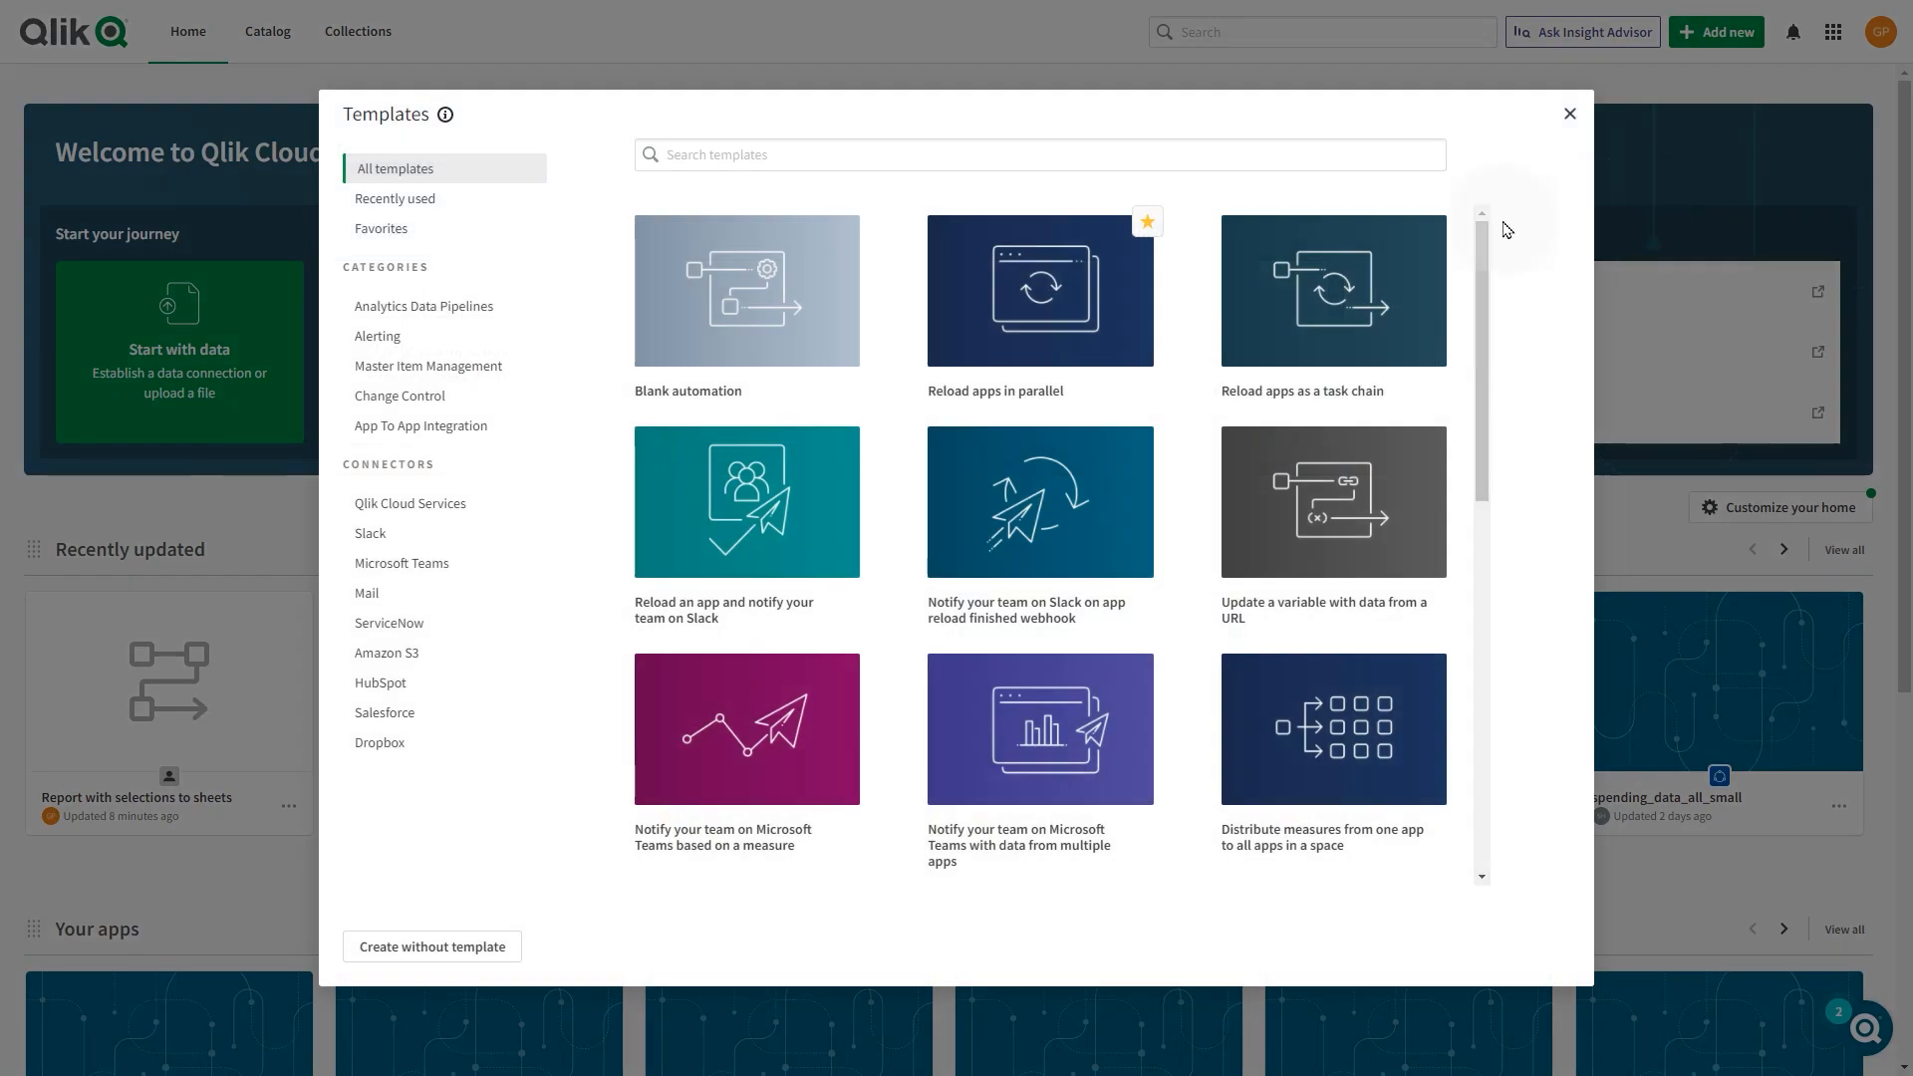
{"action": "mouse_move", "coordinate": [813, 274]}
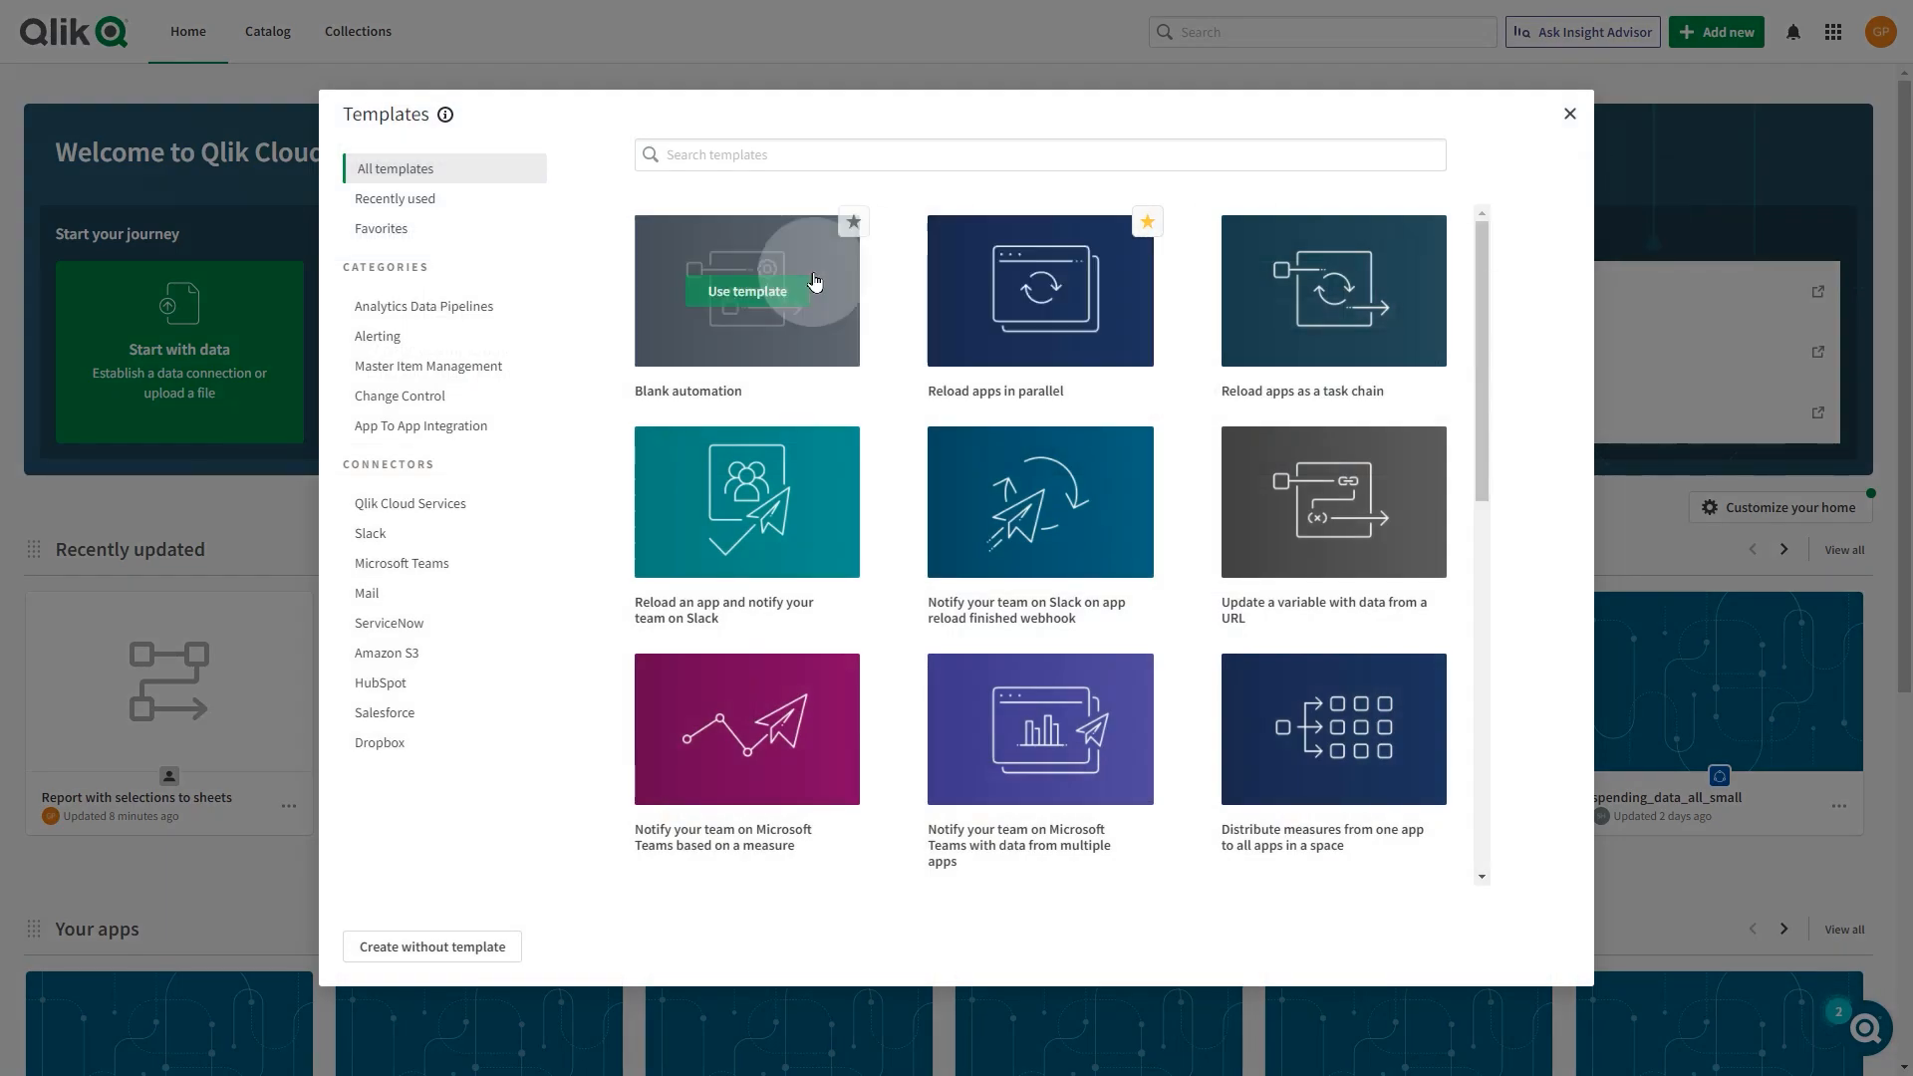
{"action": "left_click", "coordinate": [762, 297]}
{"action": "left_click", "coordinate": [548, 199]}
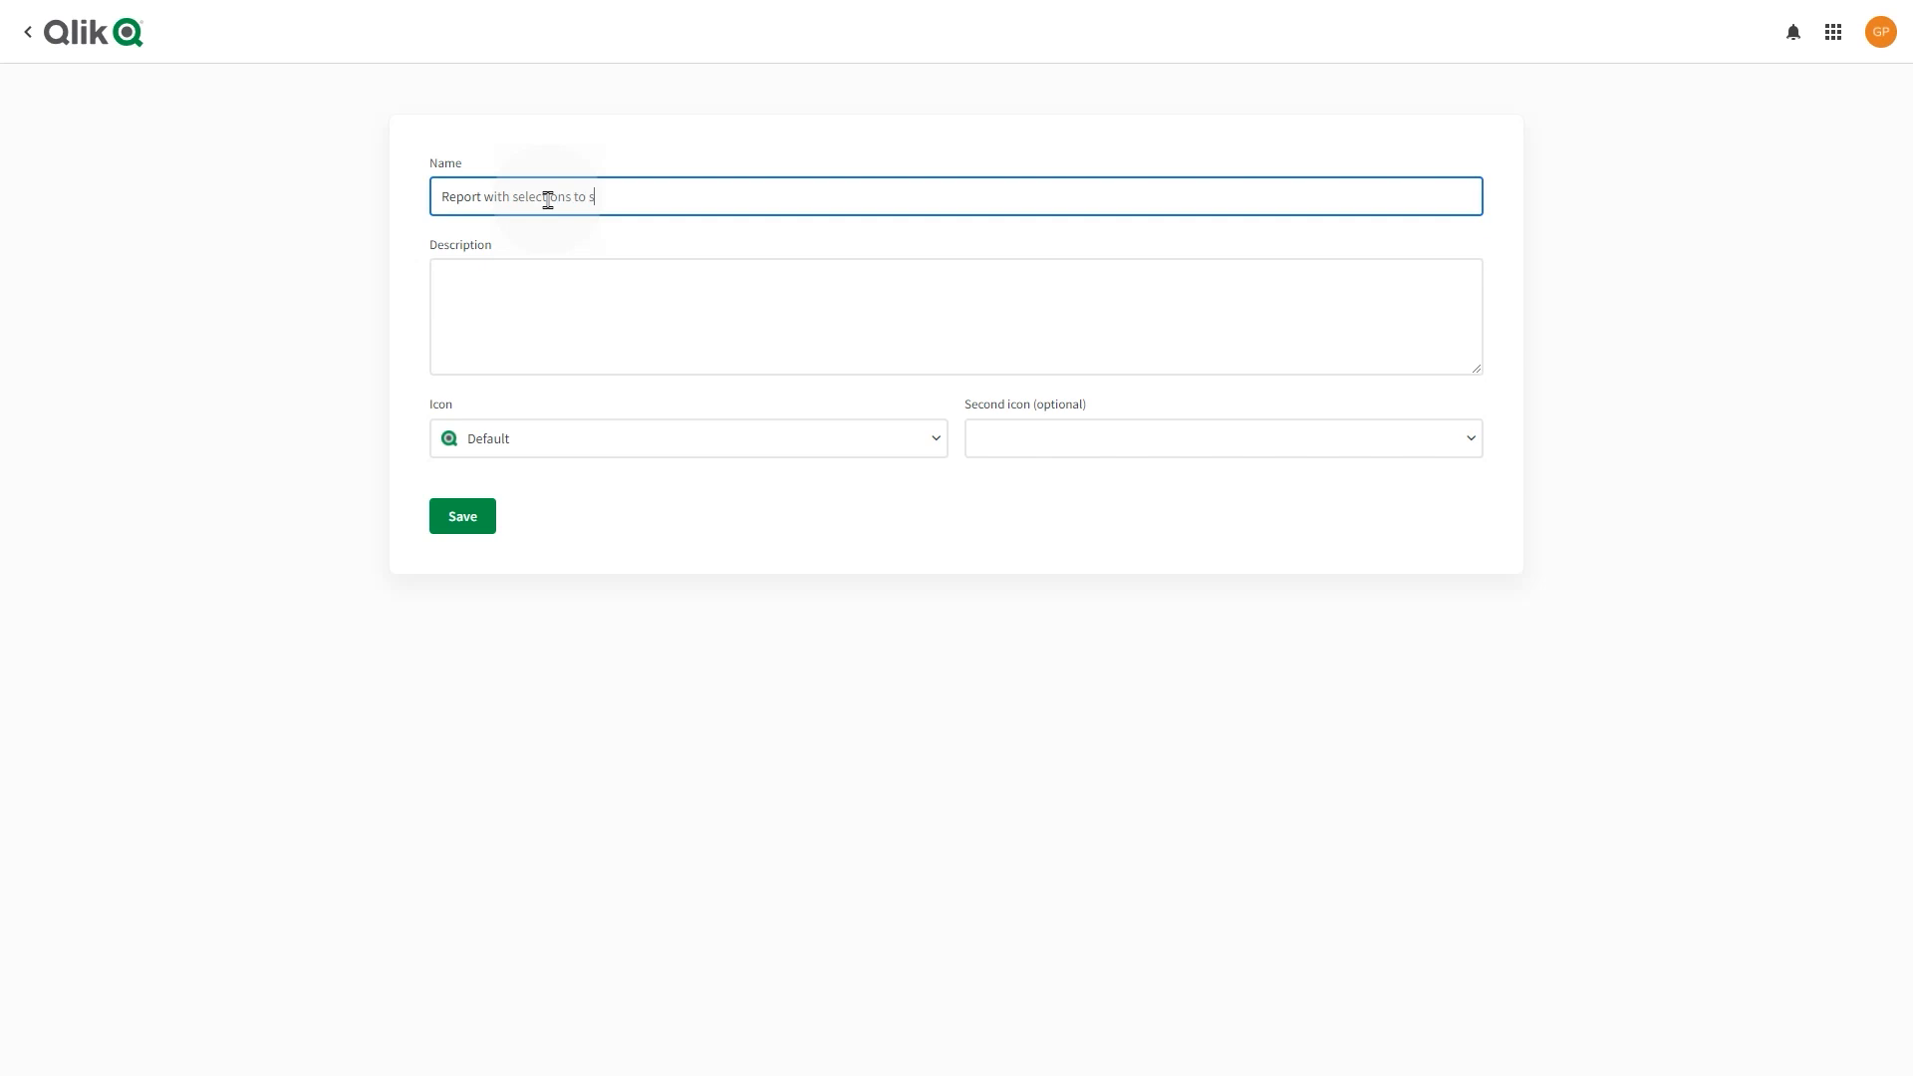
{"action": "left_click", "coordinate": [467, 524]}
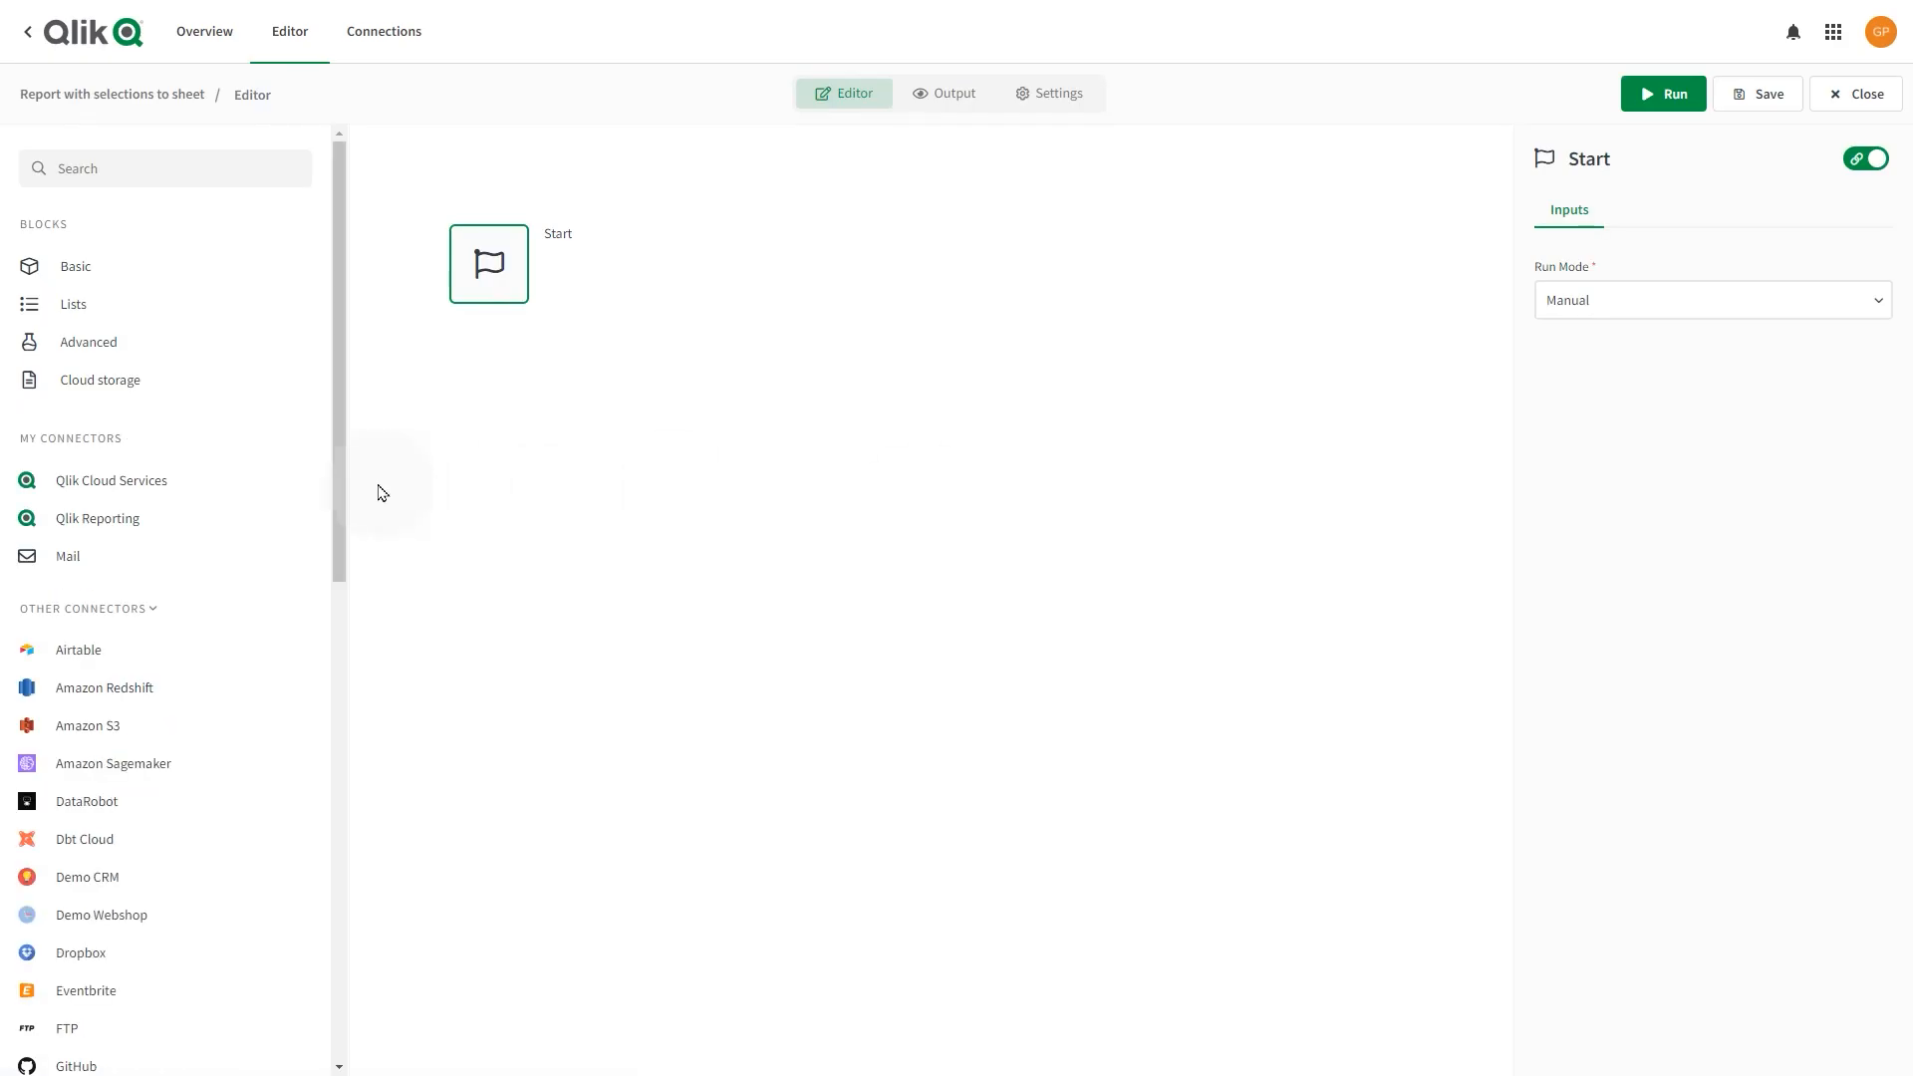
Add a Create Report block under Start using the Beginner's tutorial - Reporting app.
{"action": "left_click", "coordinate": [106, 514]}
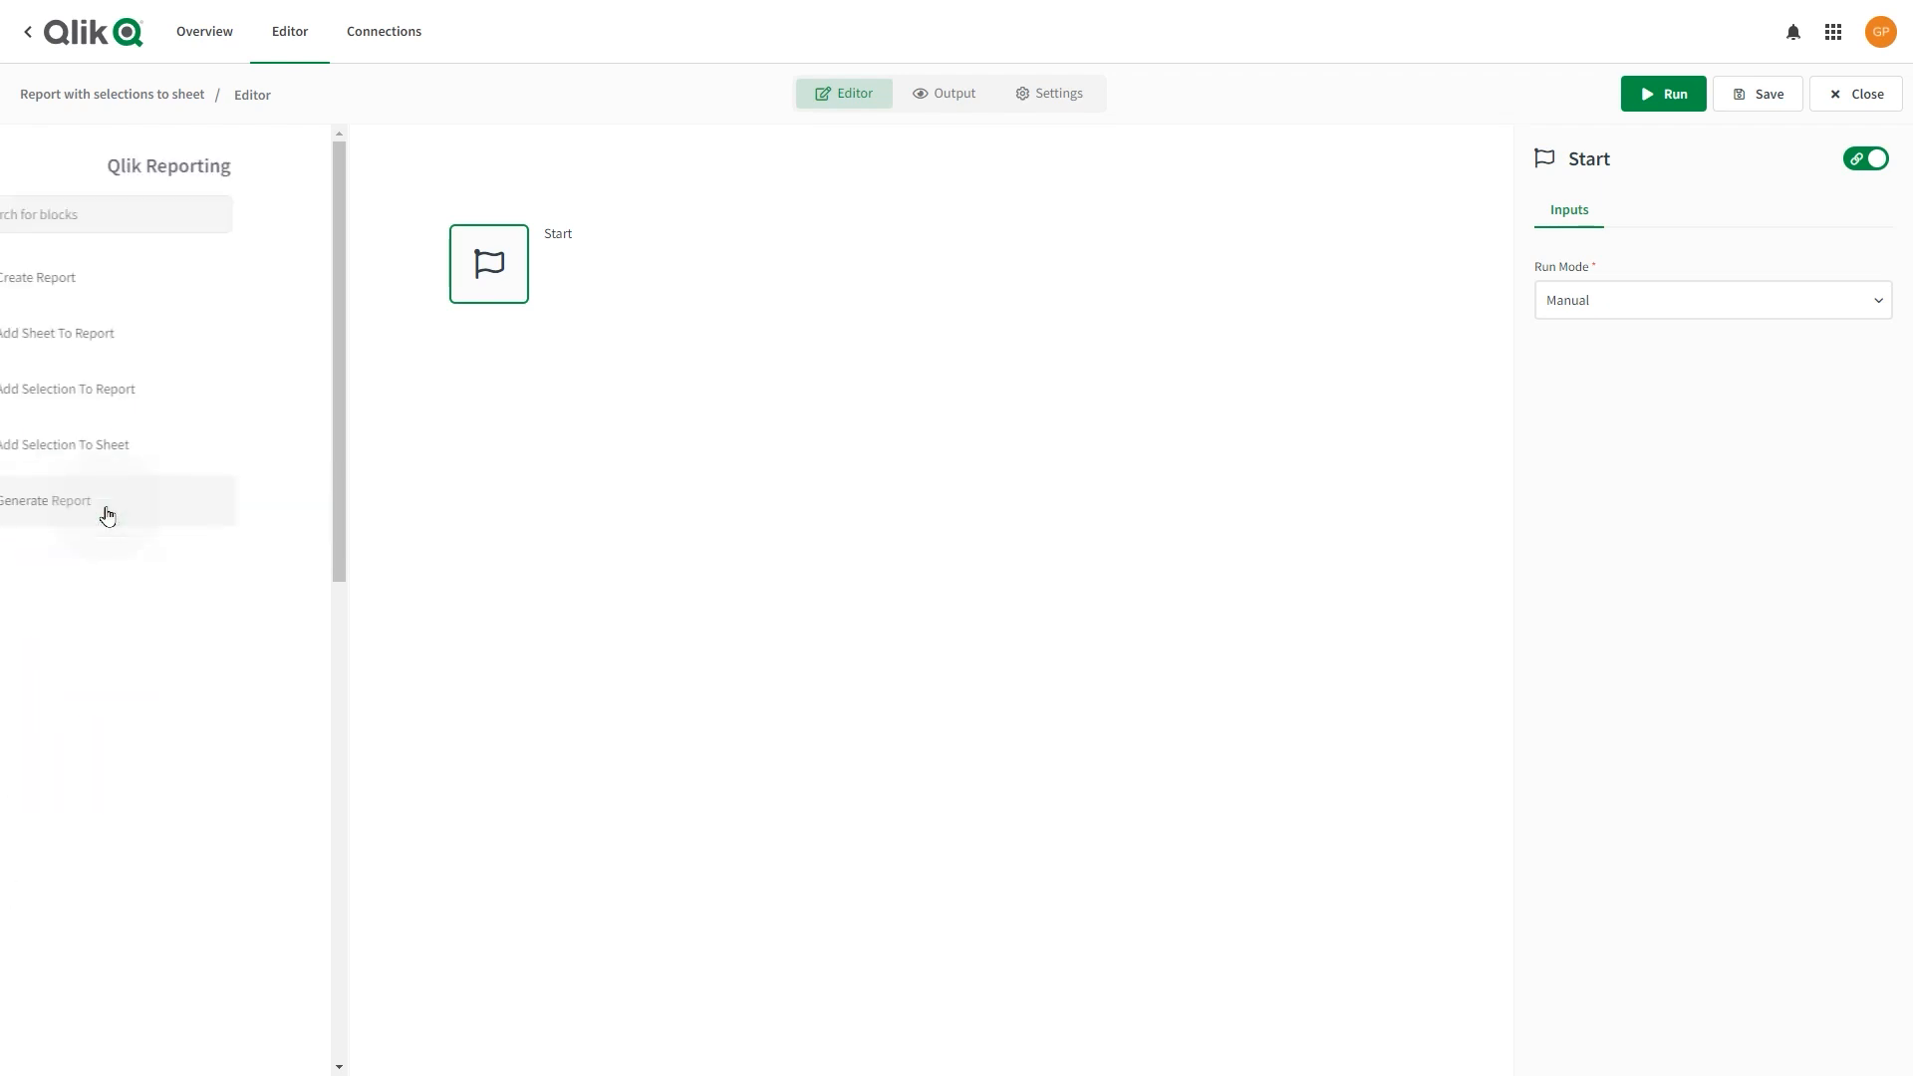
{"action": "left_click_drag", "start_coordinate": [141, 265], "coordinate": [443, 361]}
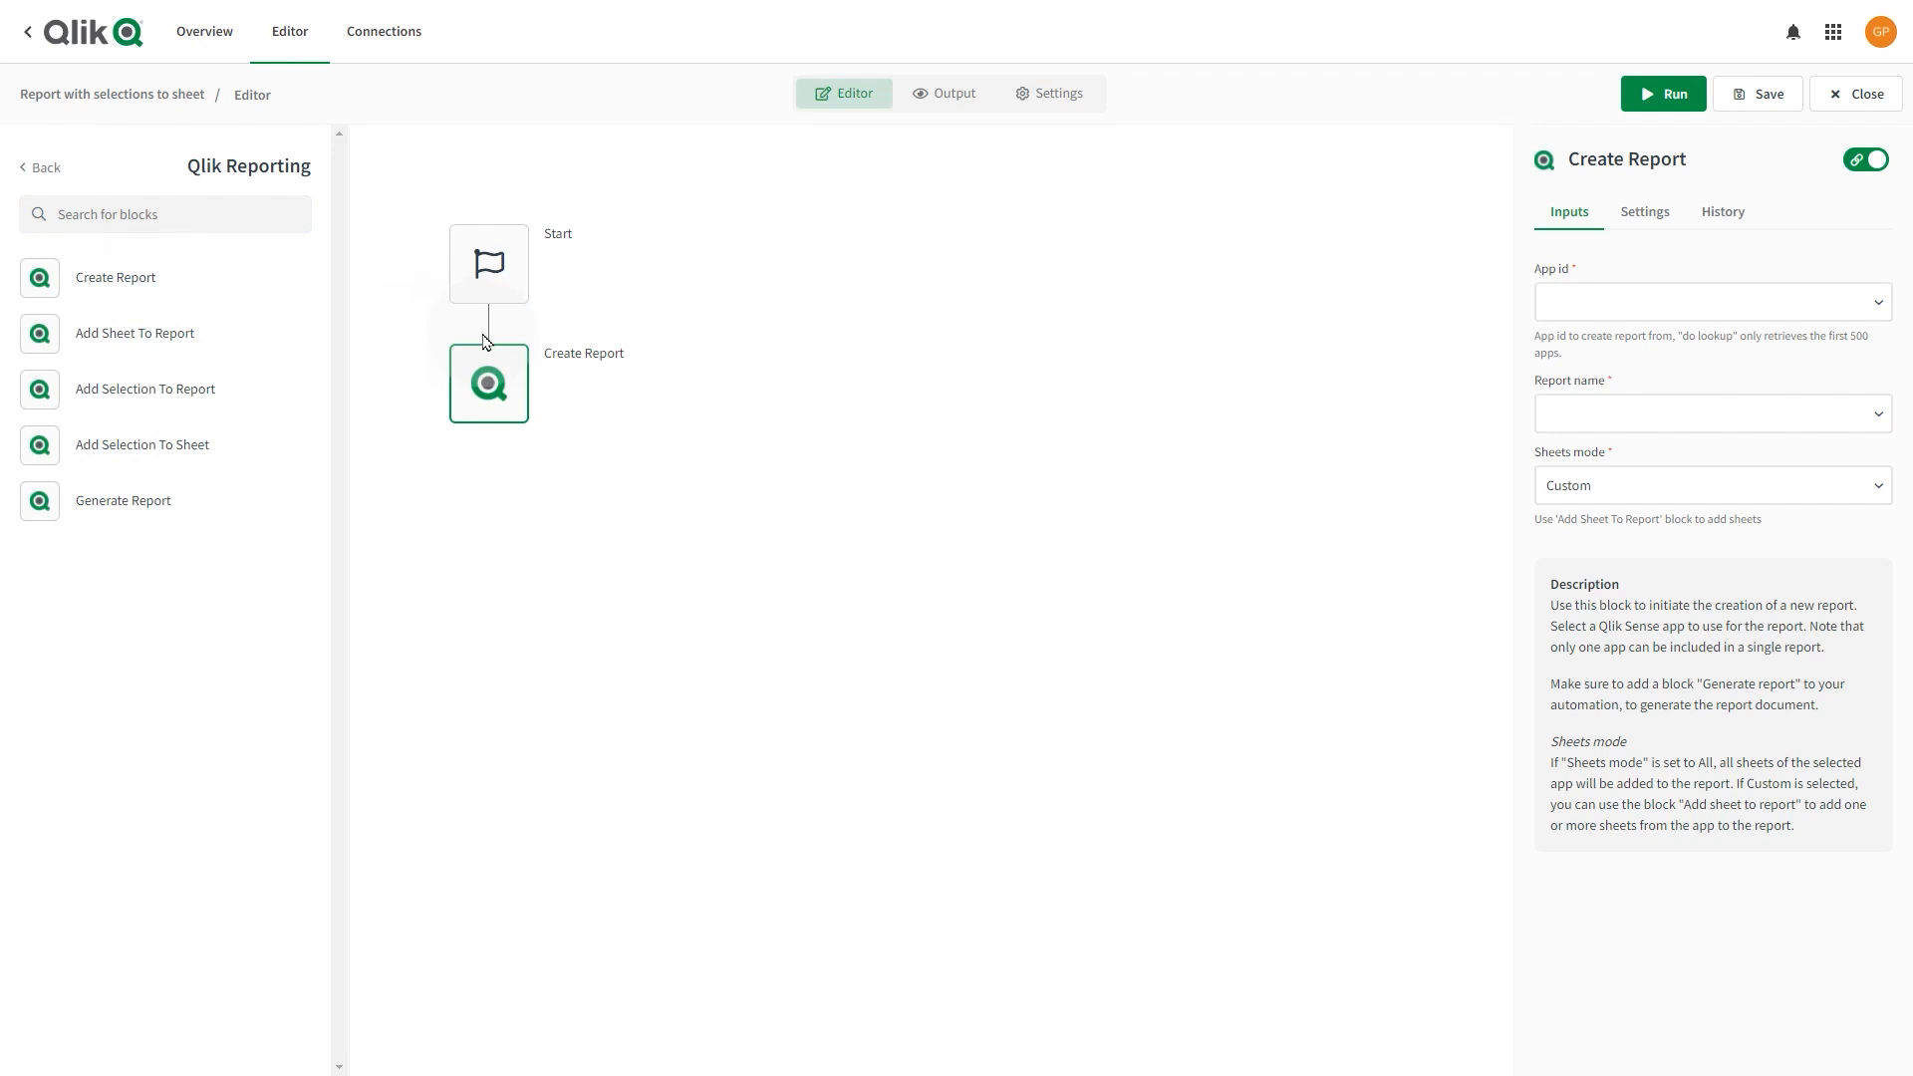
{"action": "left_click", "coordinate": [1606, 295]}
{"action": "left_click", "coordinate": [1611, 356]}
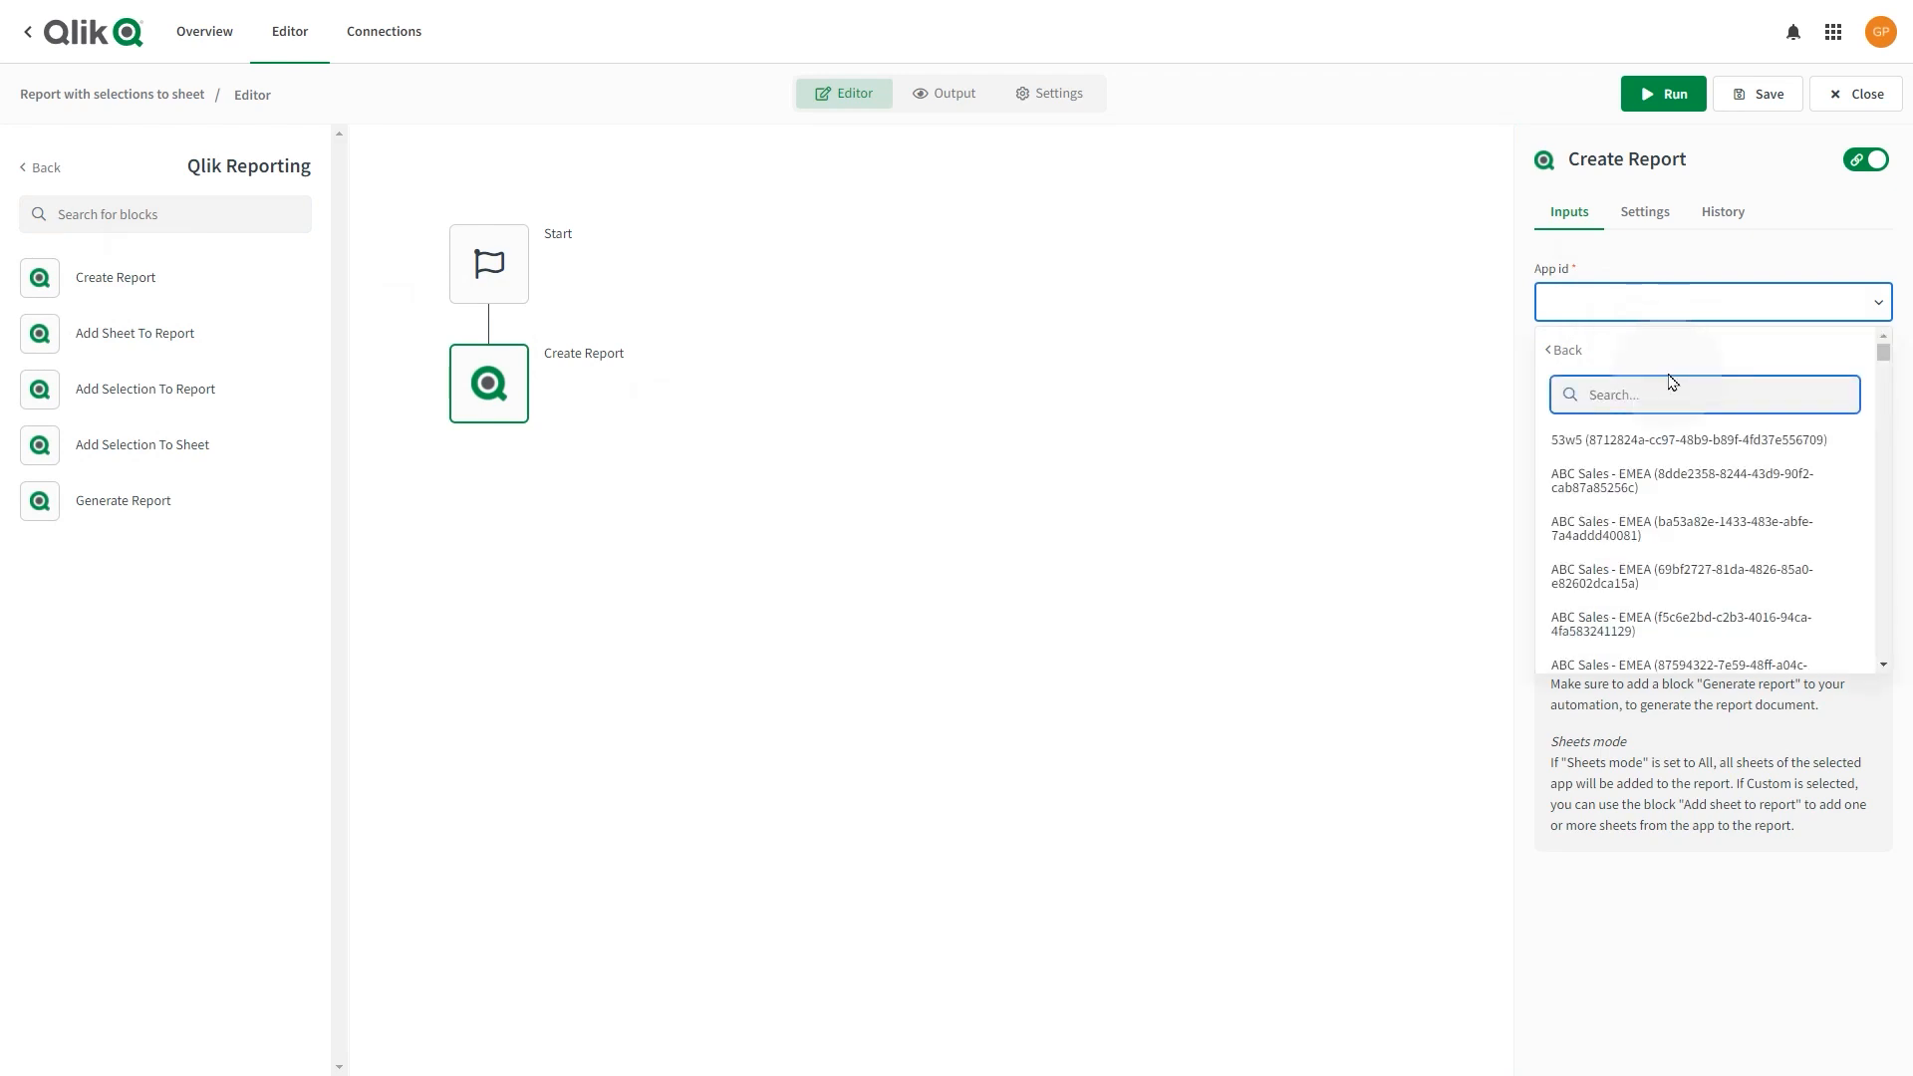
{"action": "type", "text": "report"}
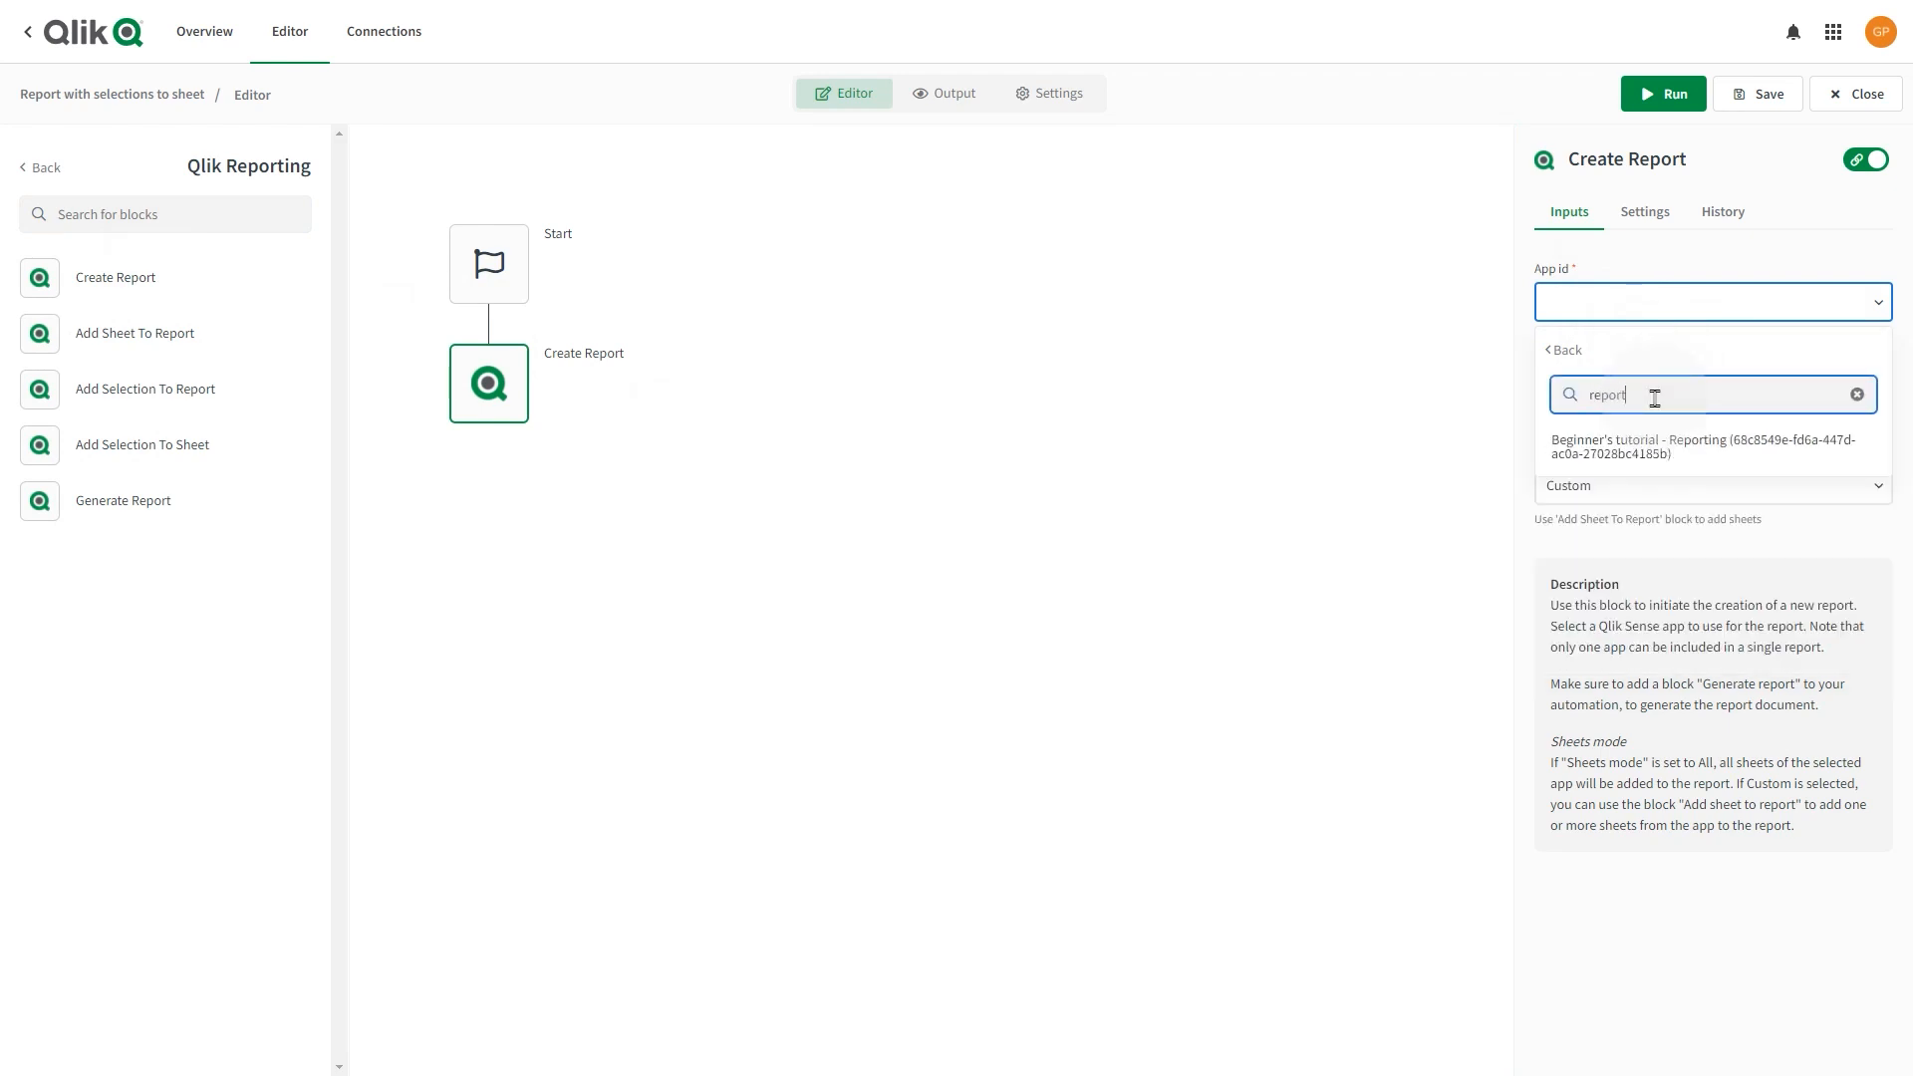
{"action": "left_click", "coordinate": [1655, 444]}
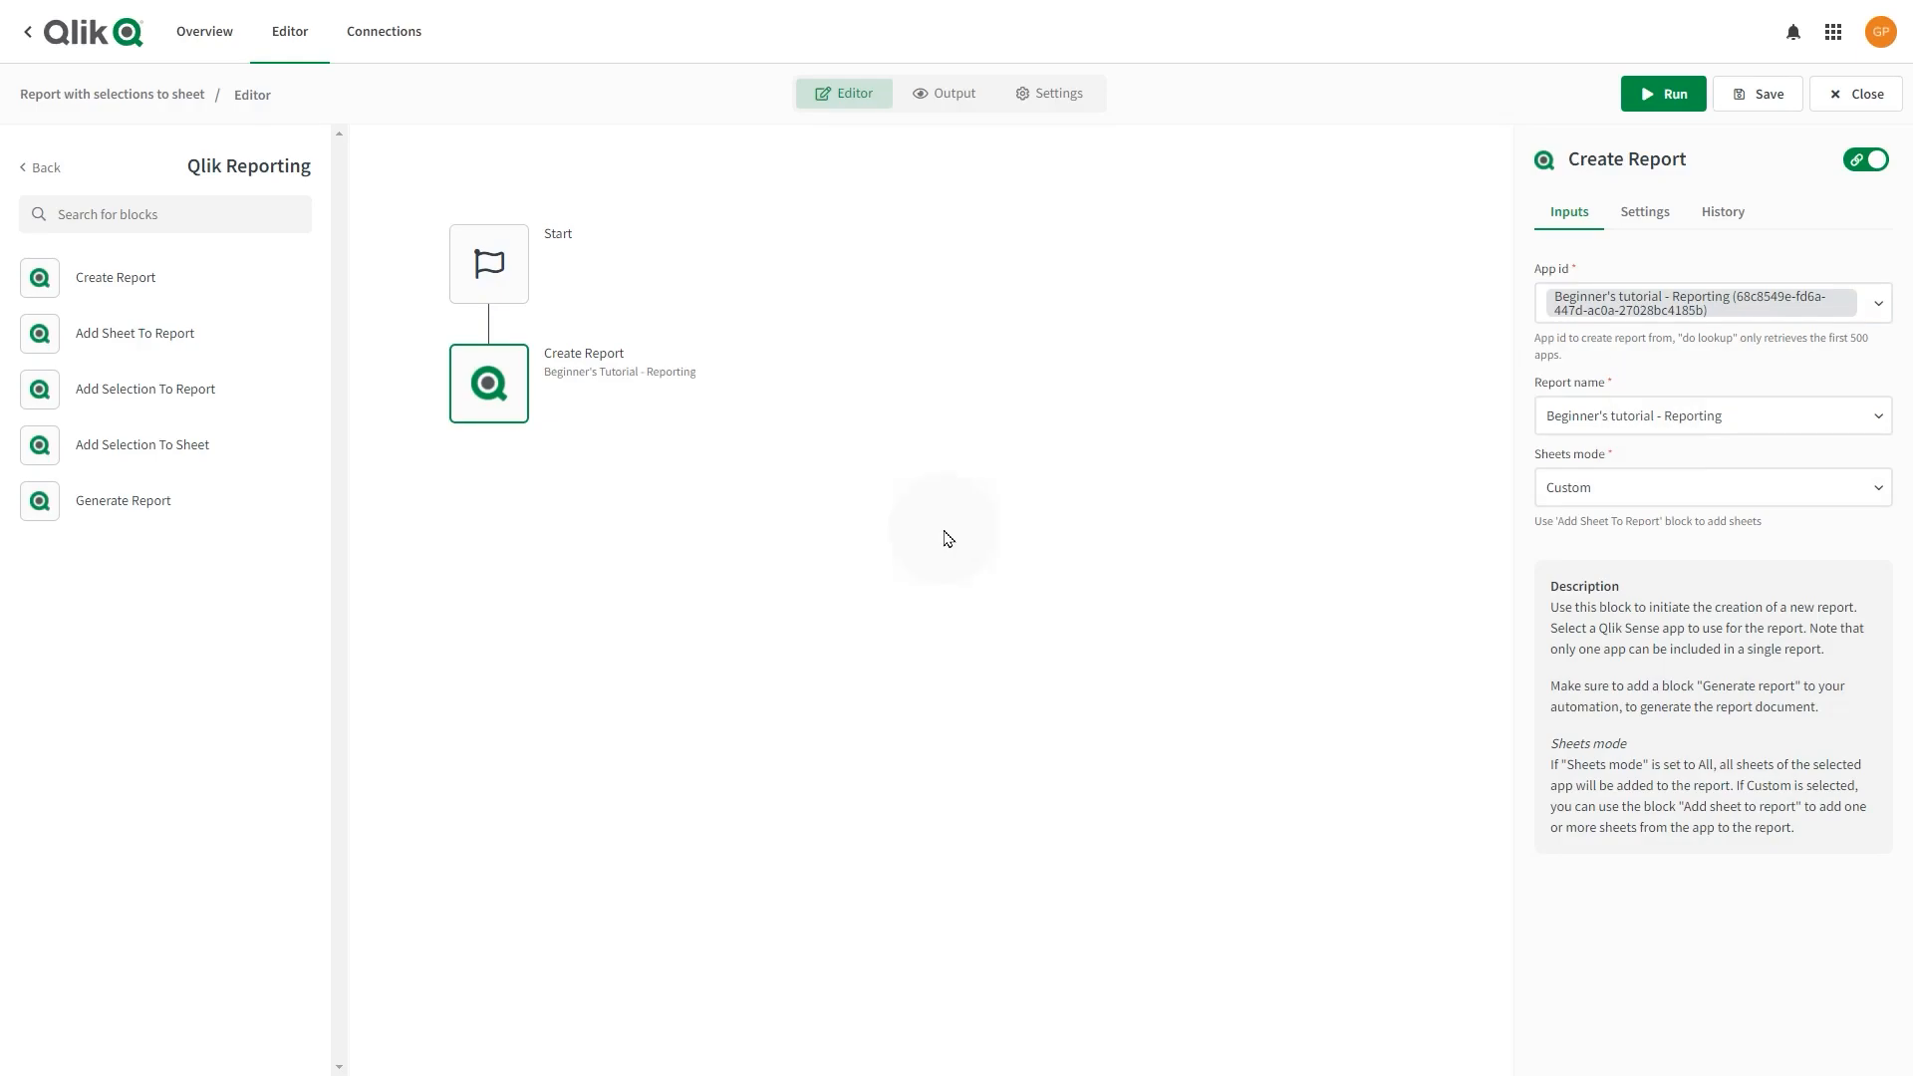
{"action": "mouse_move", "coordinate": [365, 427]}
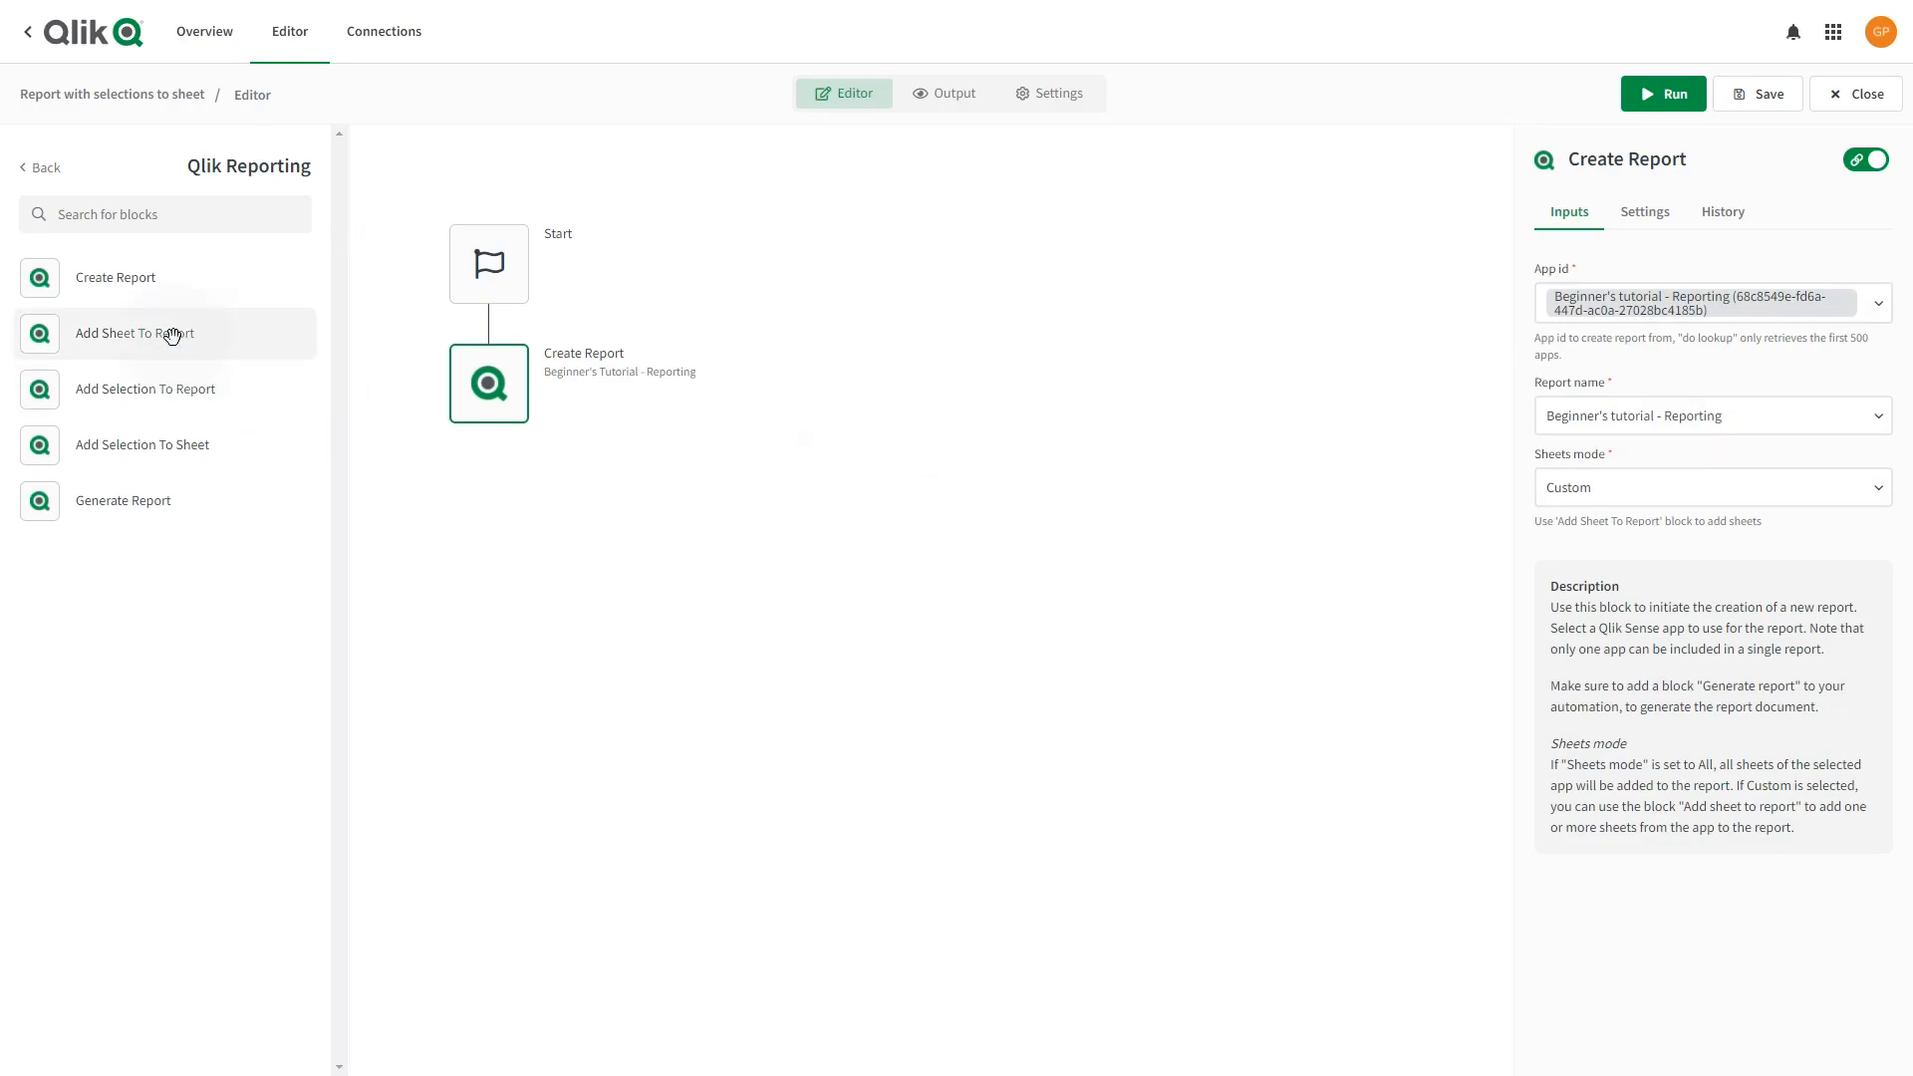
Add an Add Sheet To Report block for the Dashboard sheet, followed by an Add Selection To Sheet block.
{"action": "left_click_drag", "start_coordinate": [171, 336], "coordinate": [465, 451]}
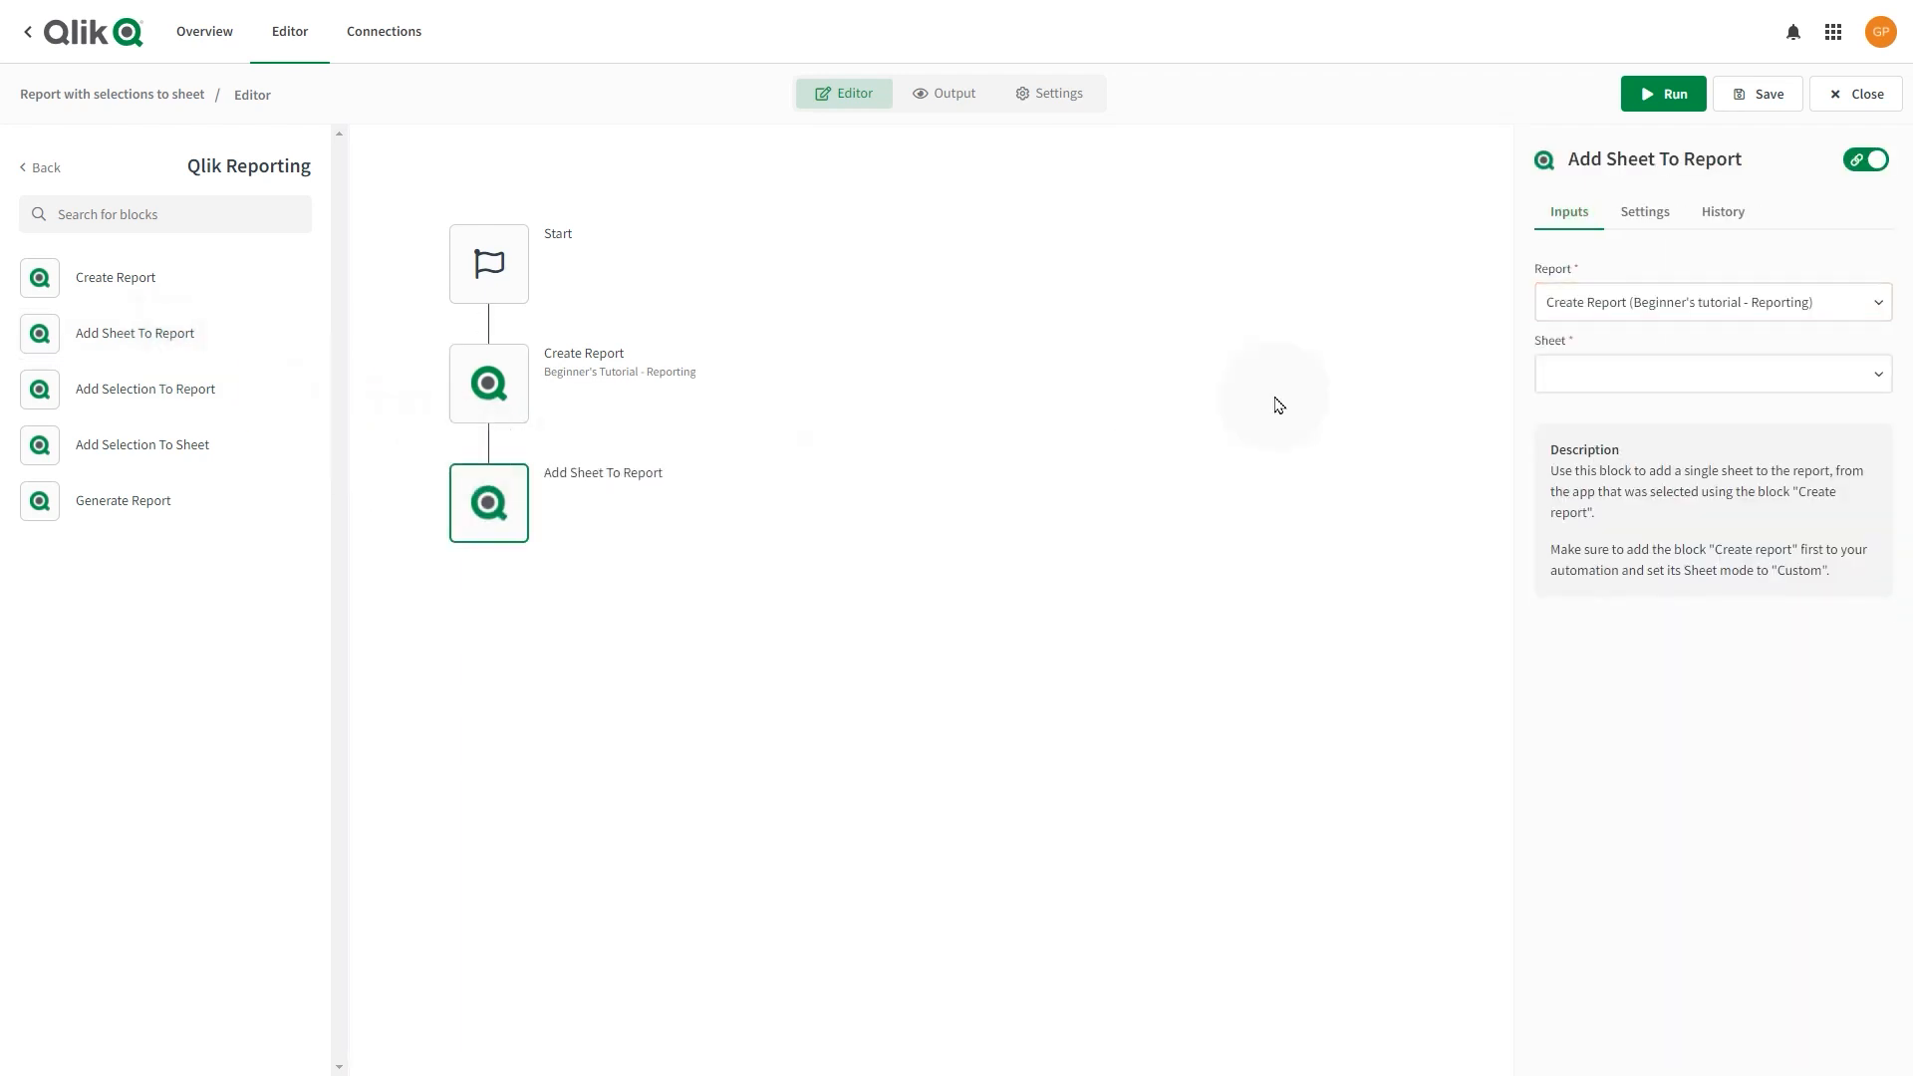
{"action": "left_click", "coordinate": [1606, 375]}
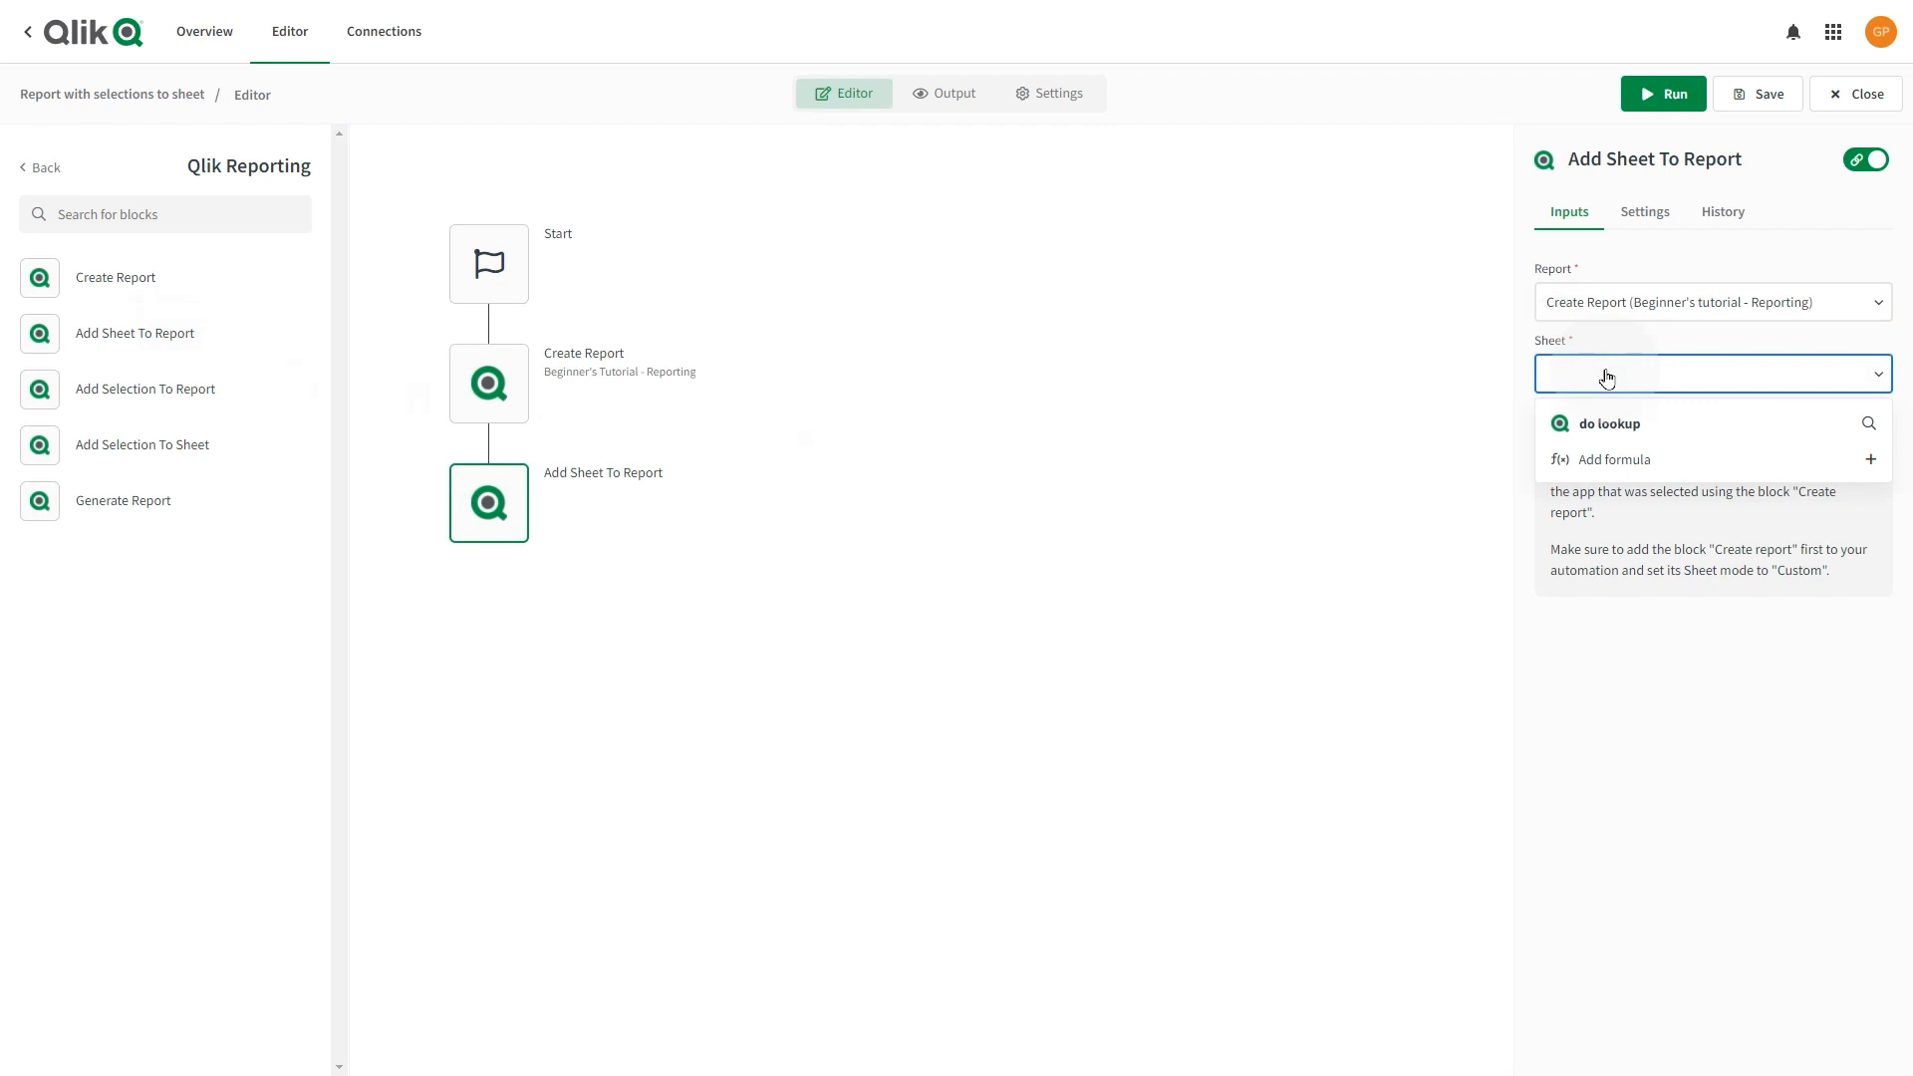
{"action": "left_click", "coordinate": [1607, 430]}
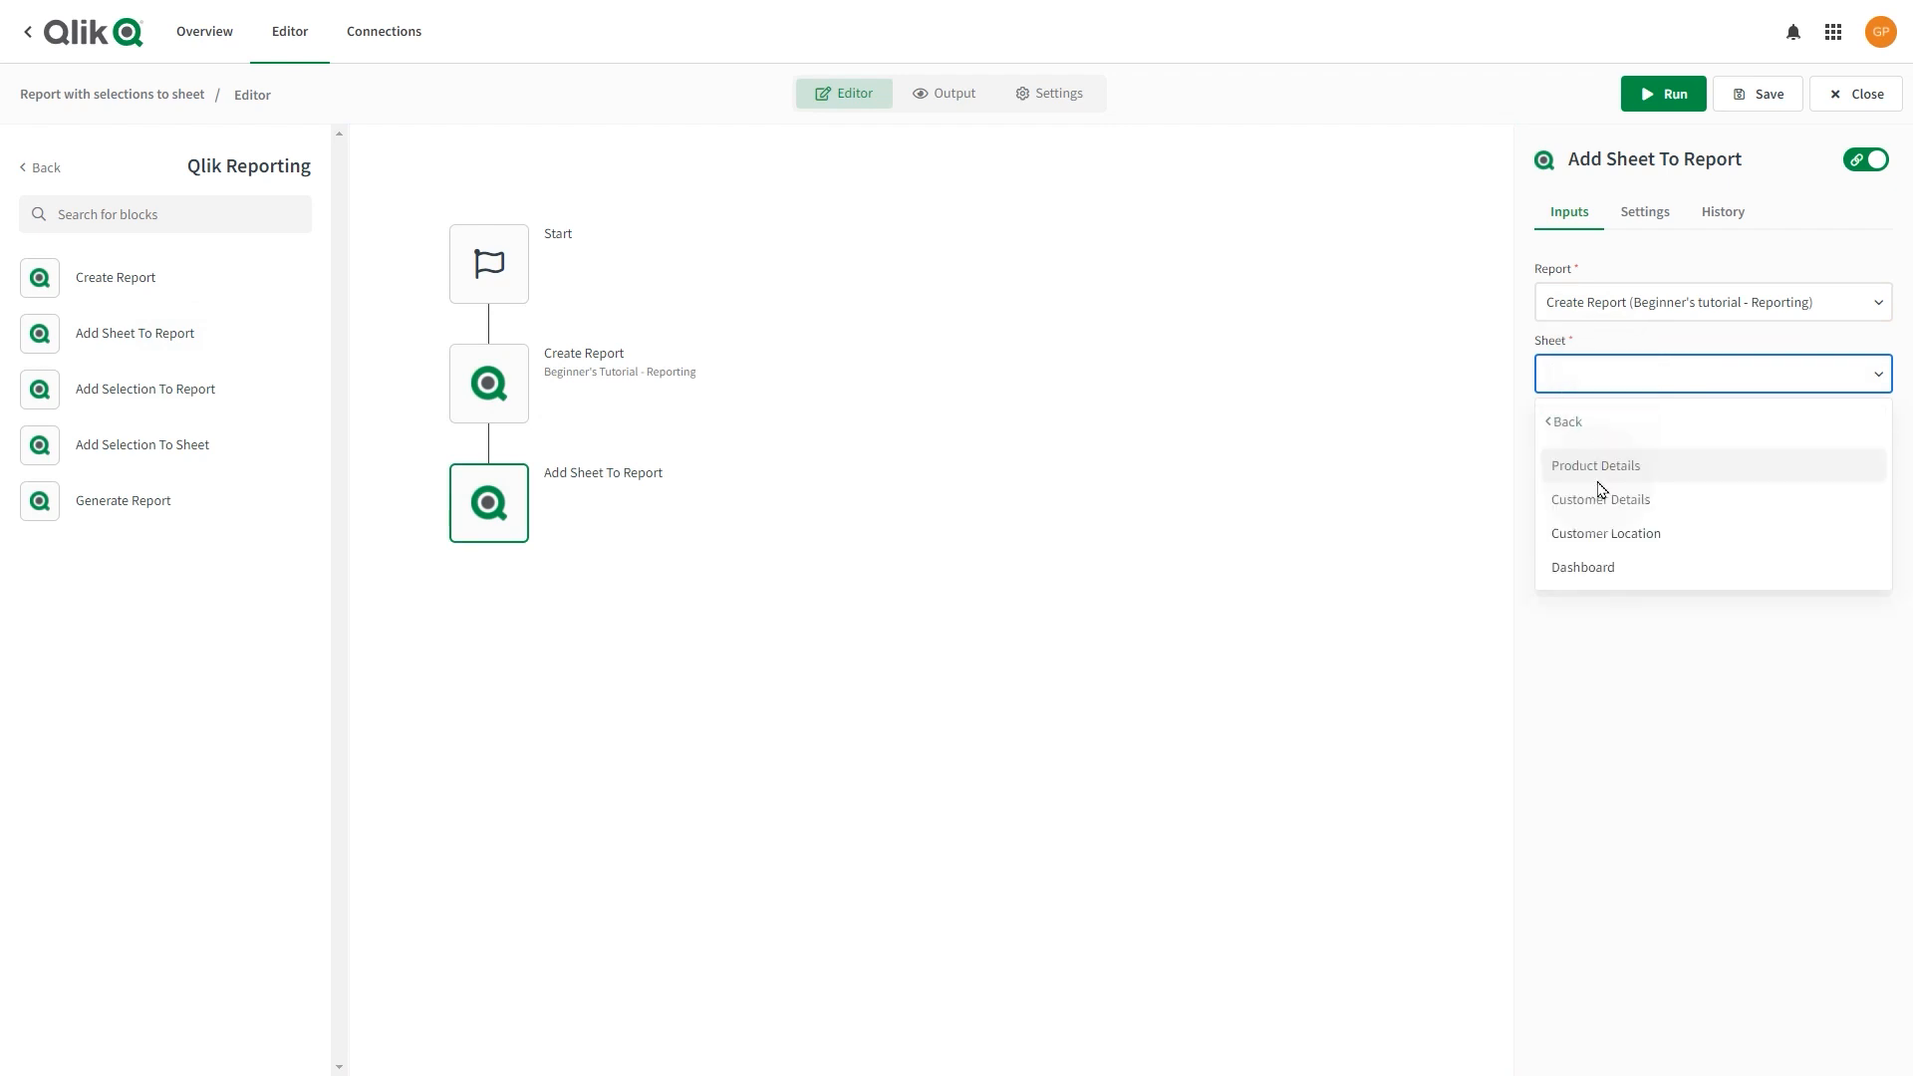
{"action": "left_click", "coordinate": [1582, 567]}
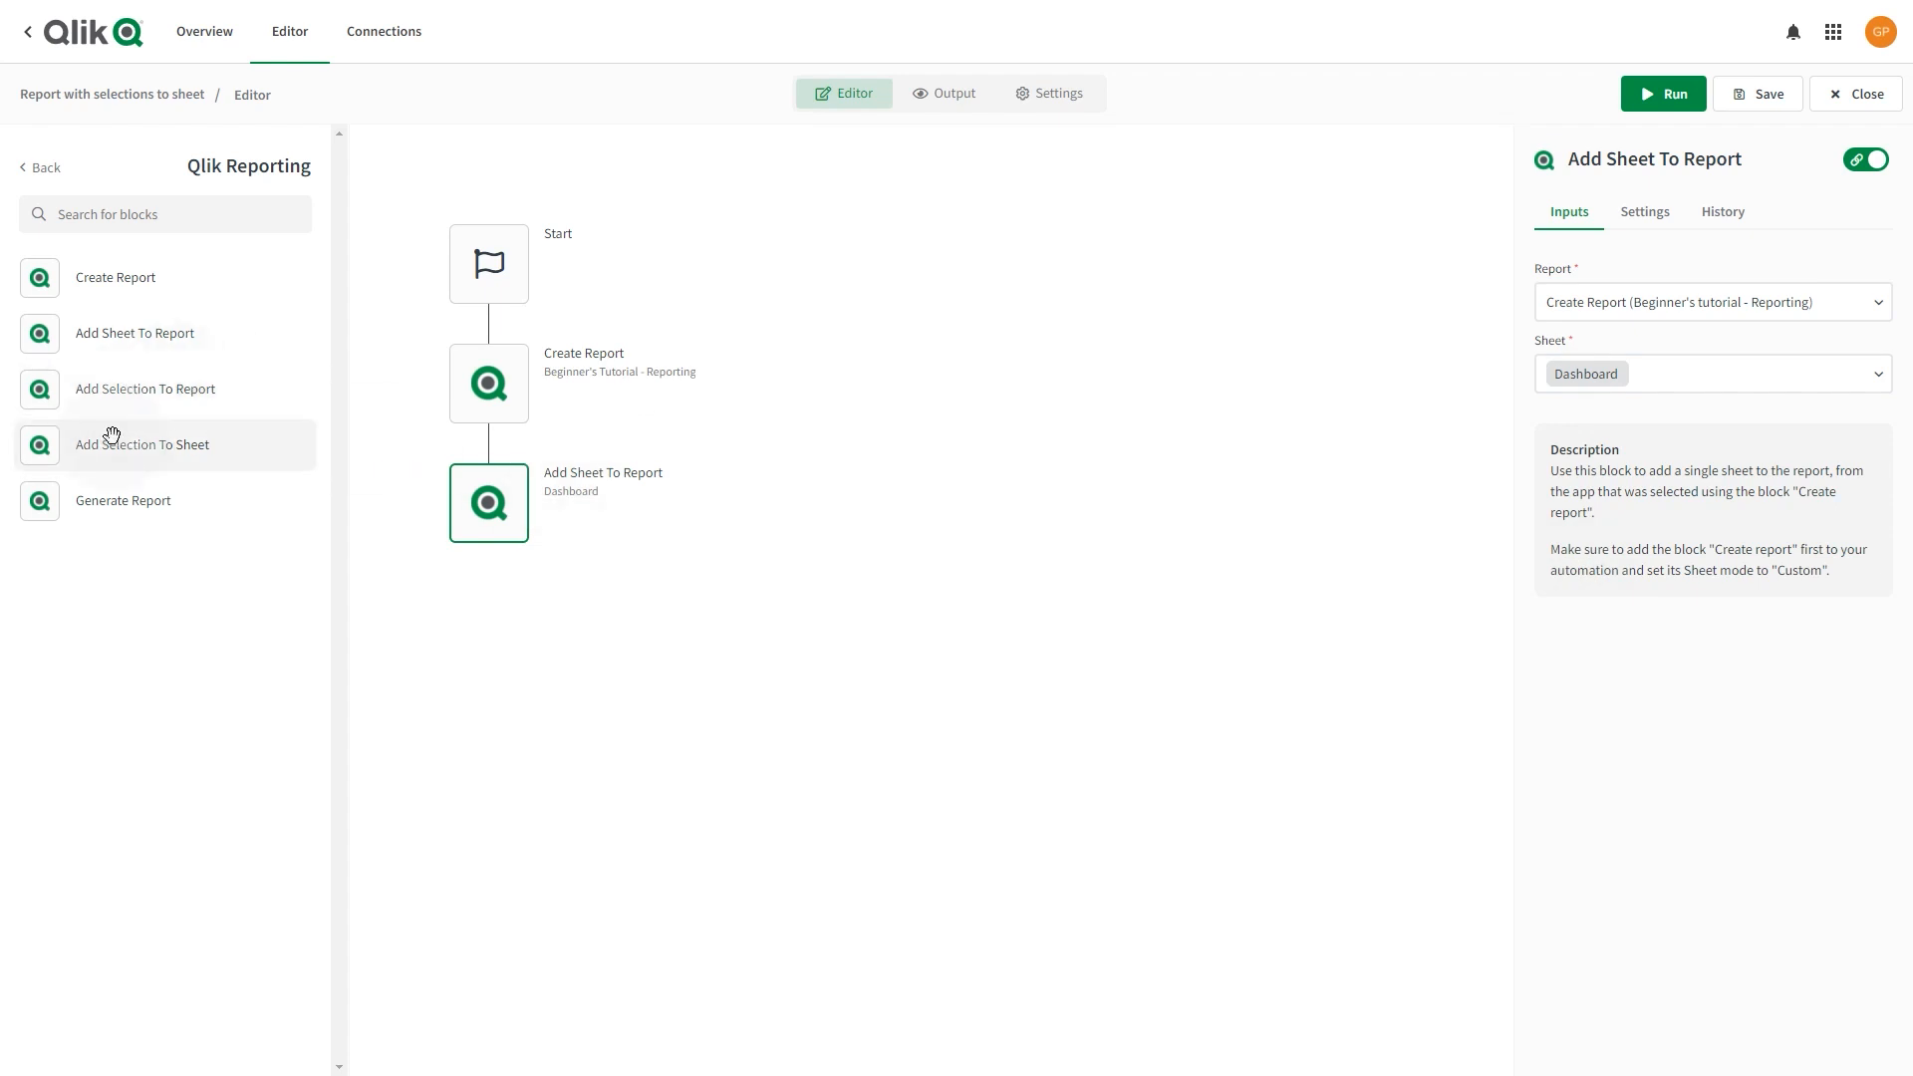
{"action": "left_click_drag", "start_coordinate": [112, 435], "coordinate": [490, 582]}
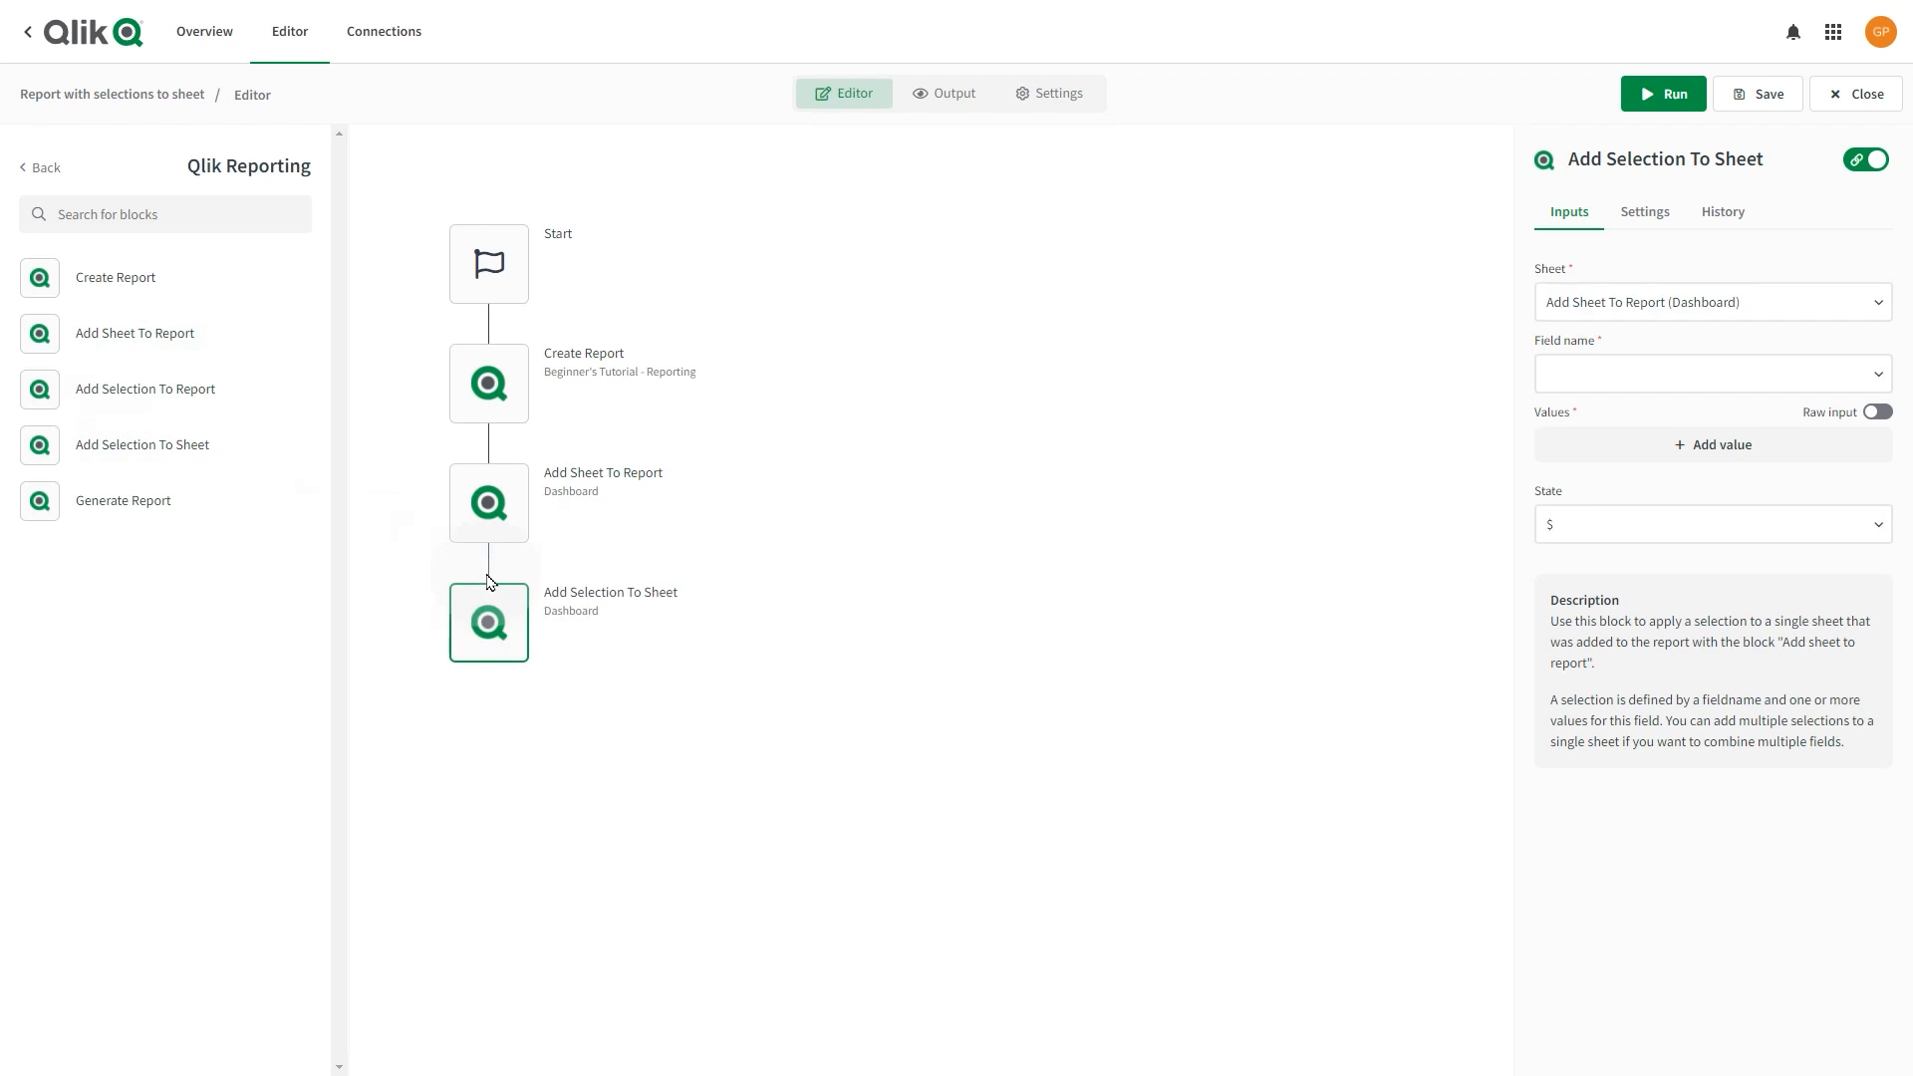
Set the selection's field name to Date.autoCalendar.Year.
{"action": "left_click", "coordinate": [1702, 372]}
{"action": "left_click", "coordinate": [1657, 423]}
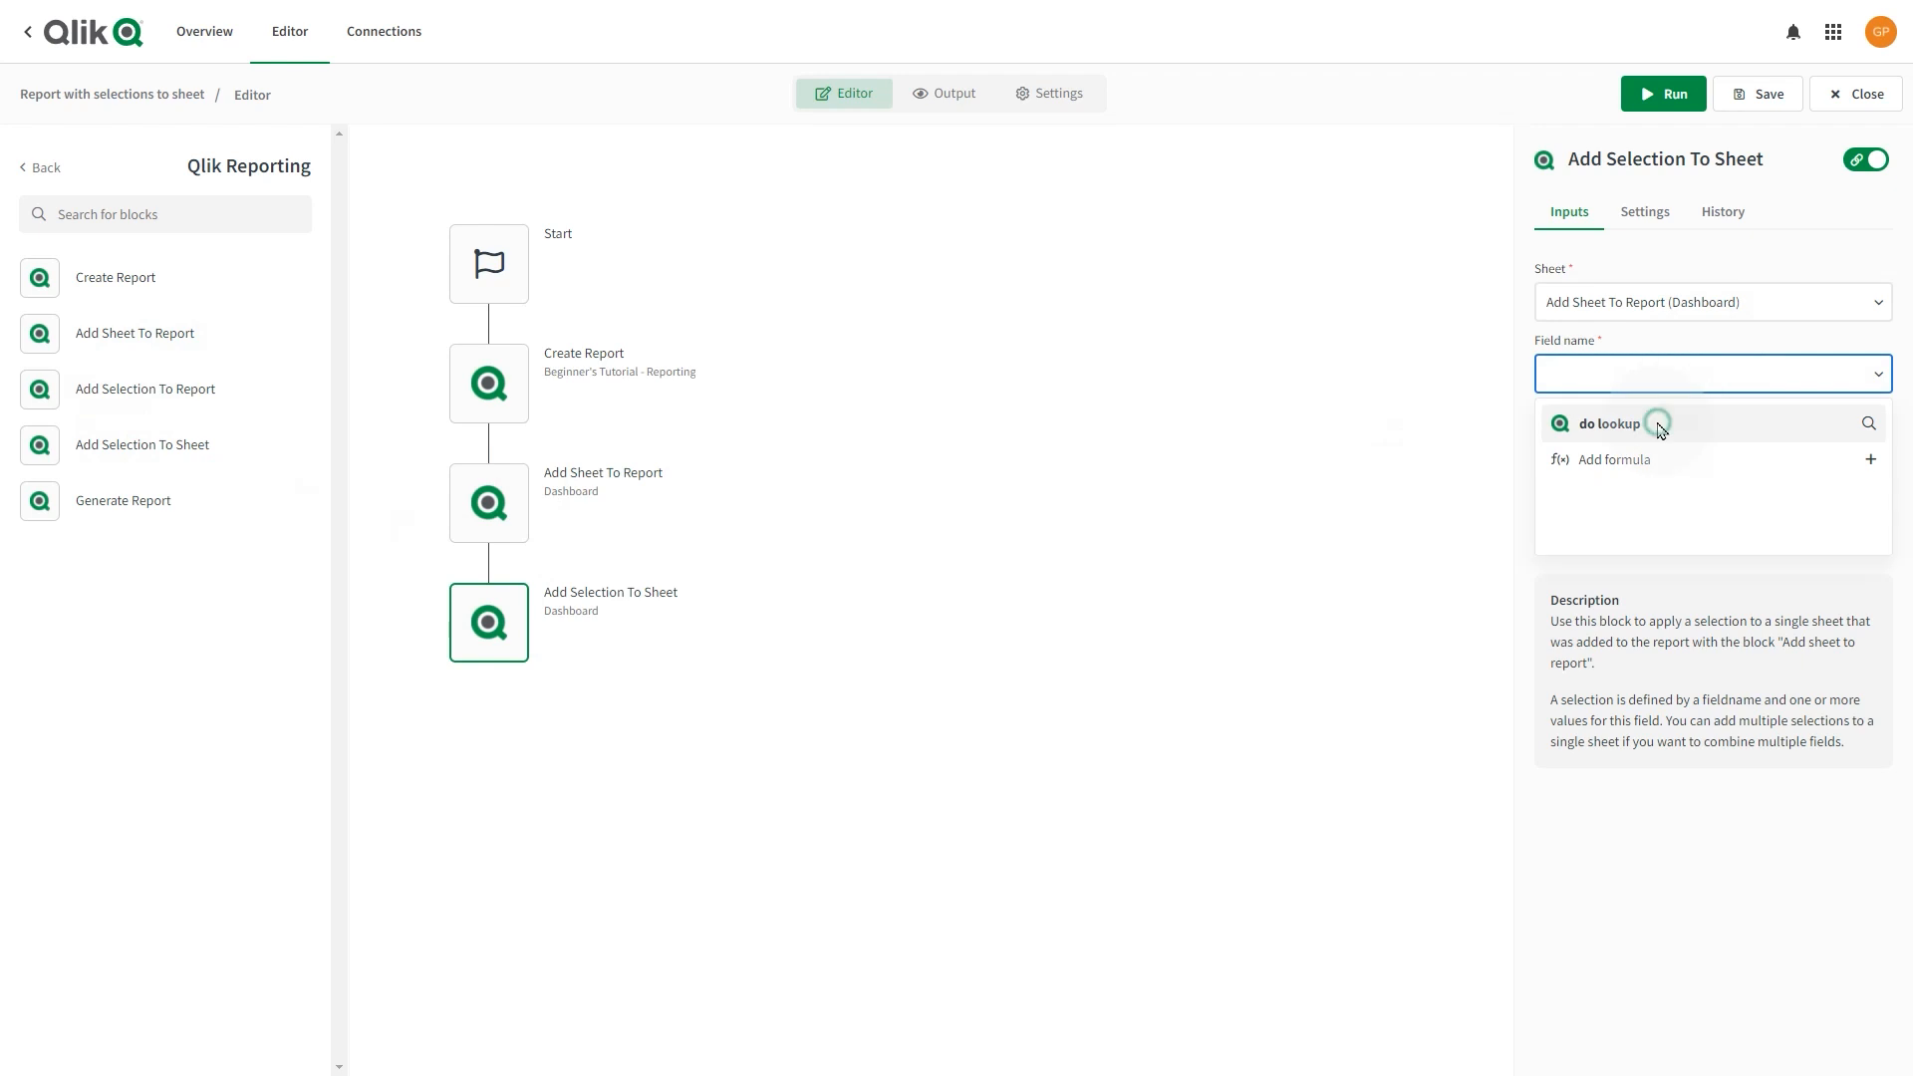
{"action": "type", "text": "year"}
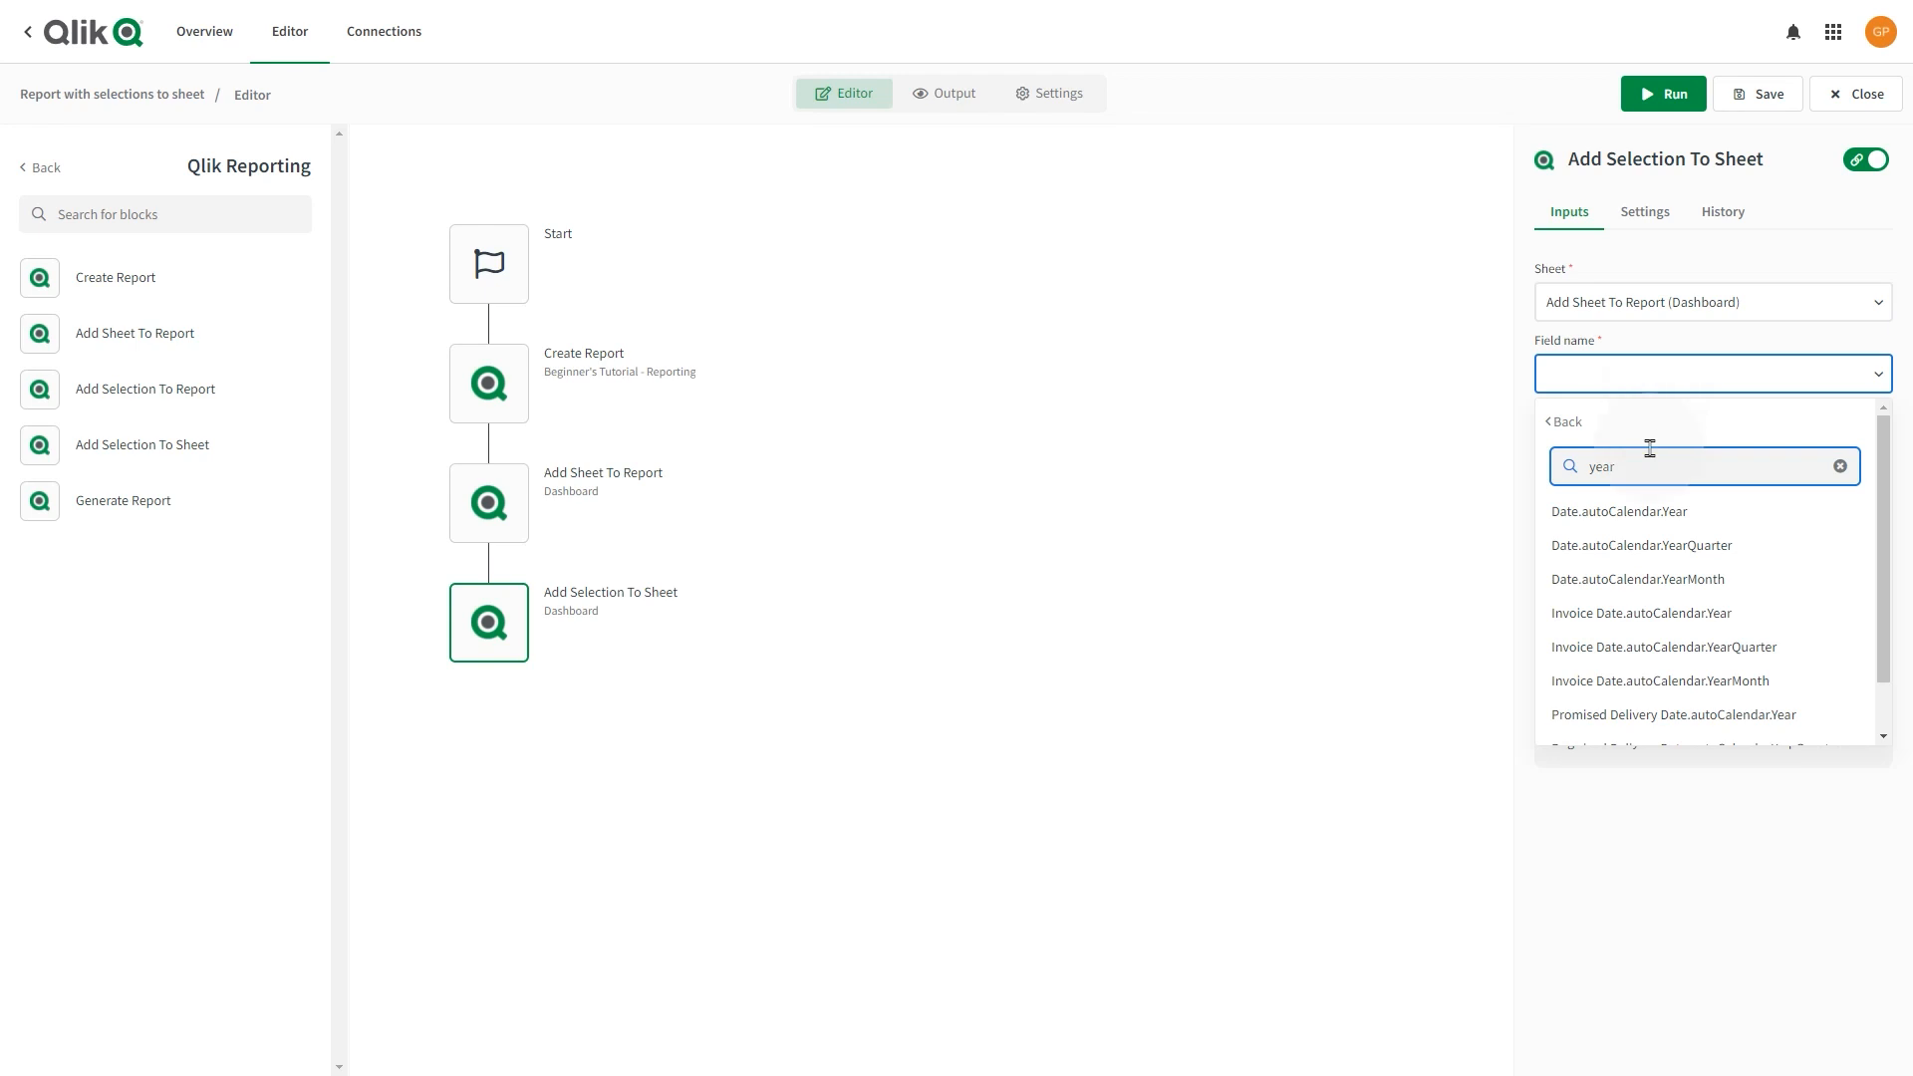
{"action": "left_click", "coordinate": [1665, 513]}
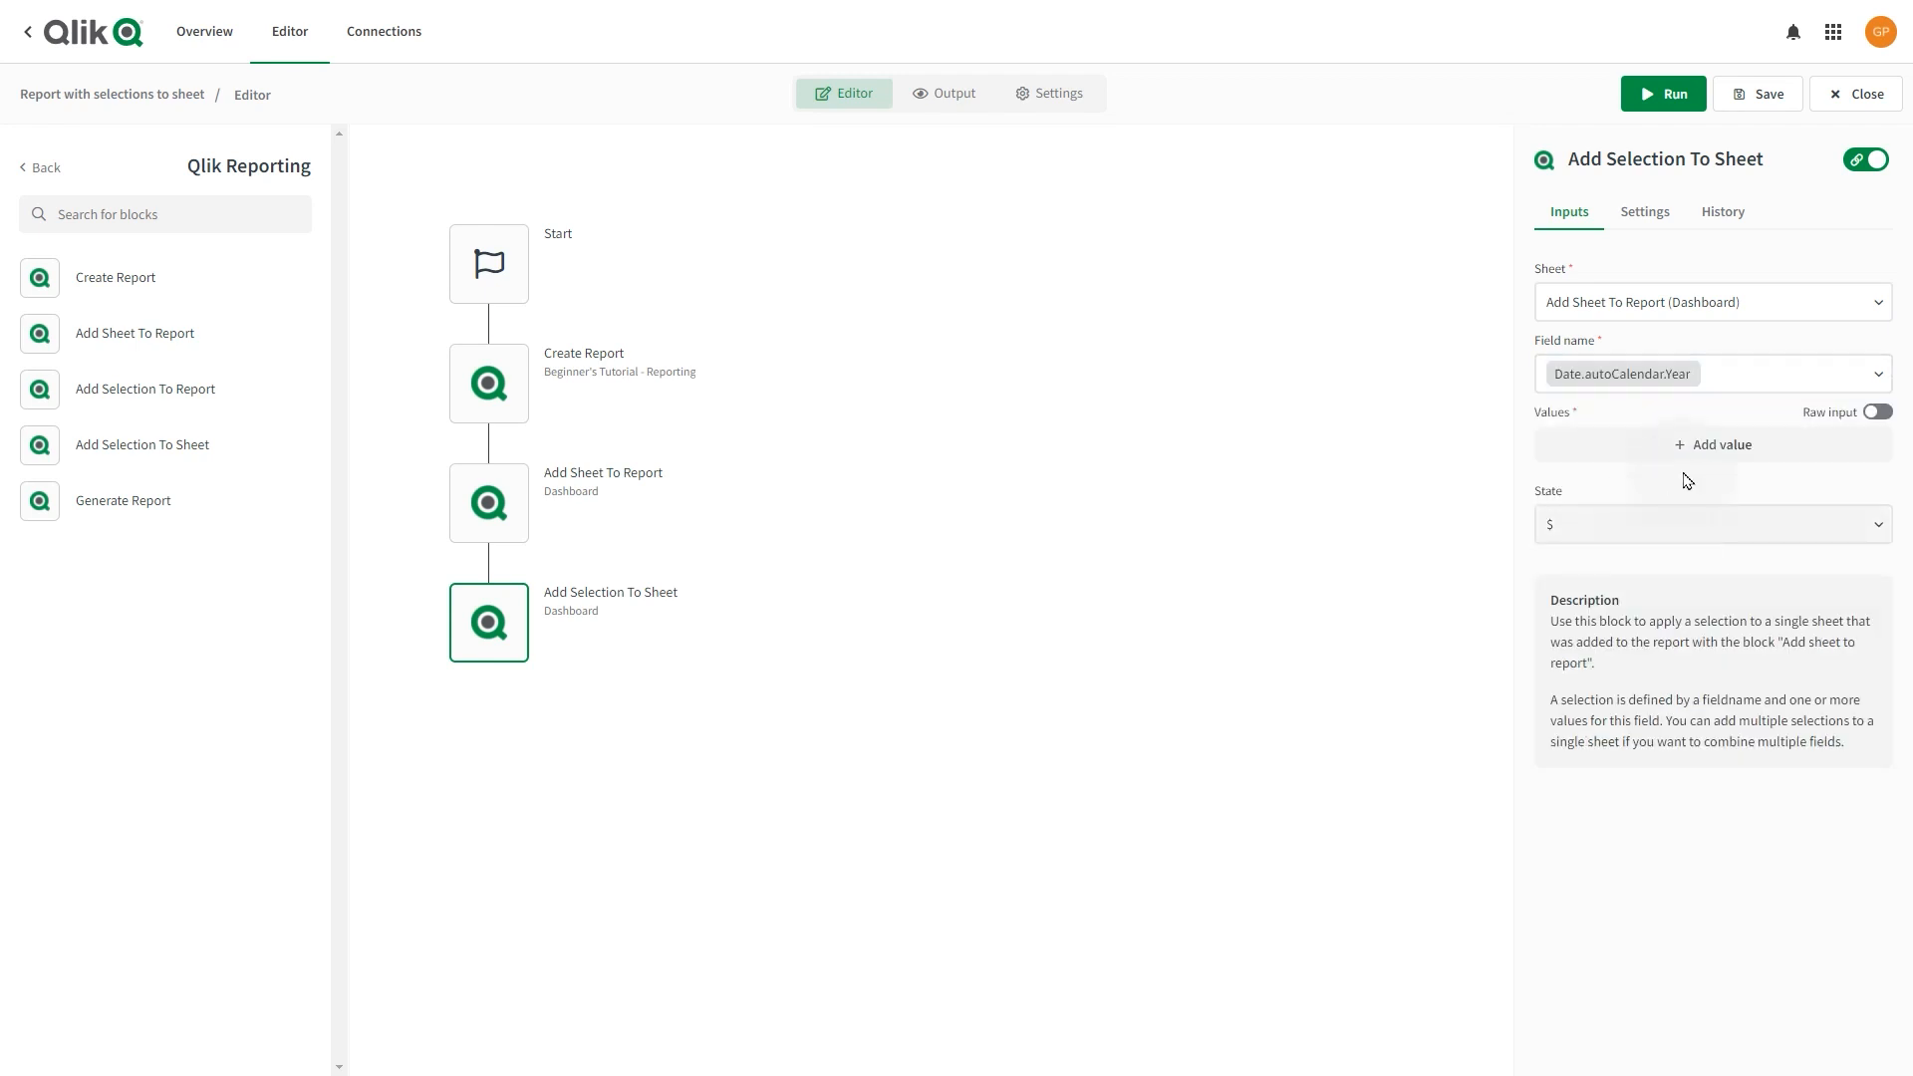
Add the year values 2014 and 2013 to the selection.
{"action": "left_click", "coordinate": [1713, 451]}
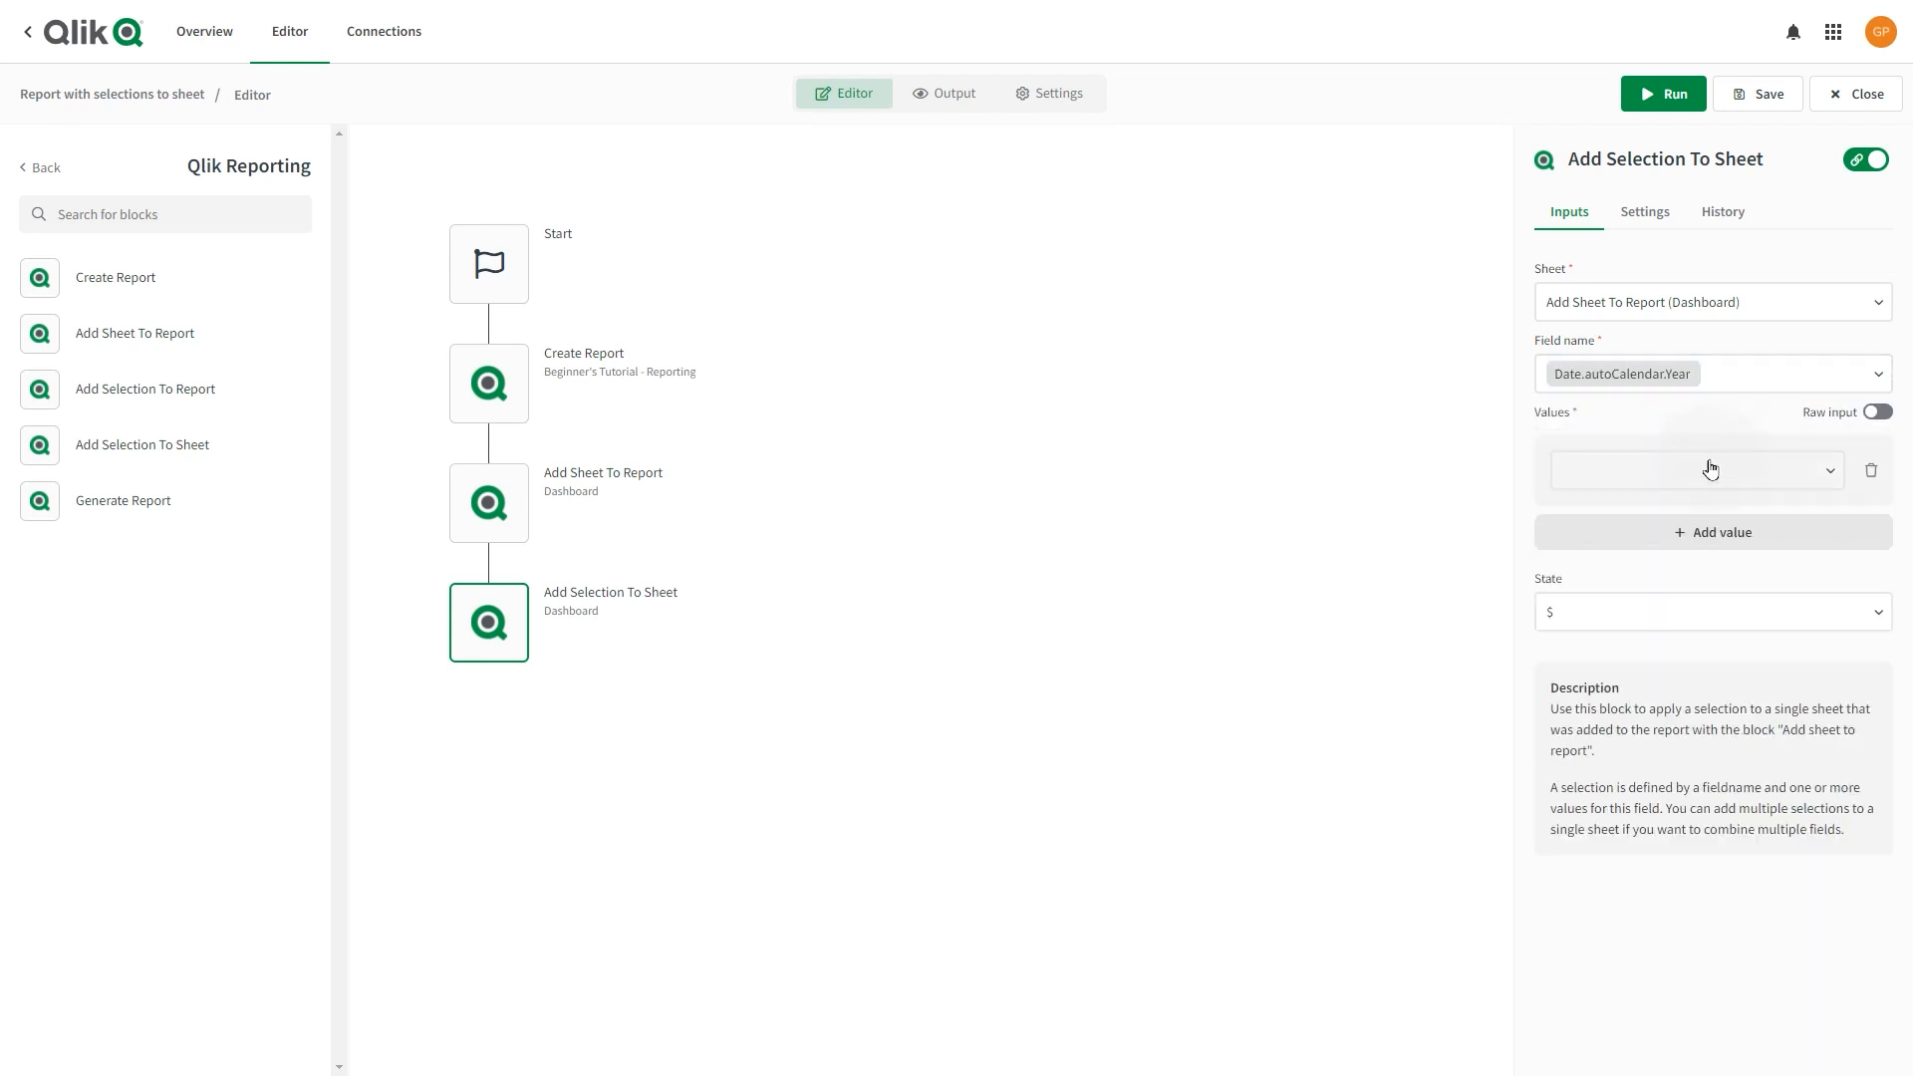
{"action": "left_click", "coordinate": [1706, 473]}
{"action": "left_click", "coordinate": [1686, 519]}
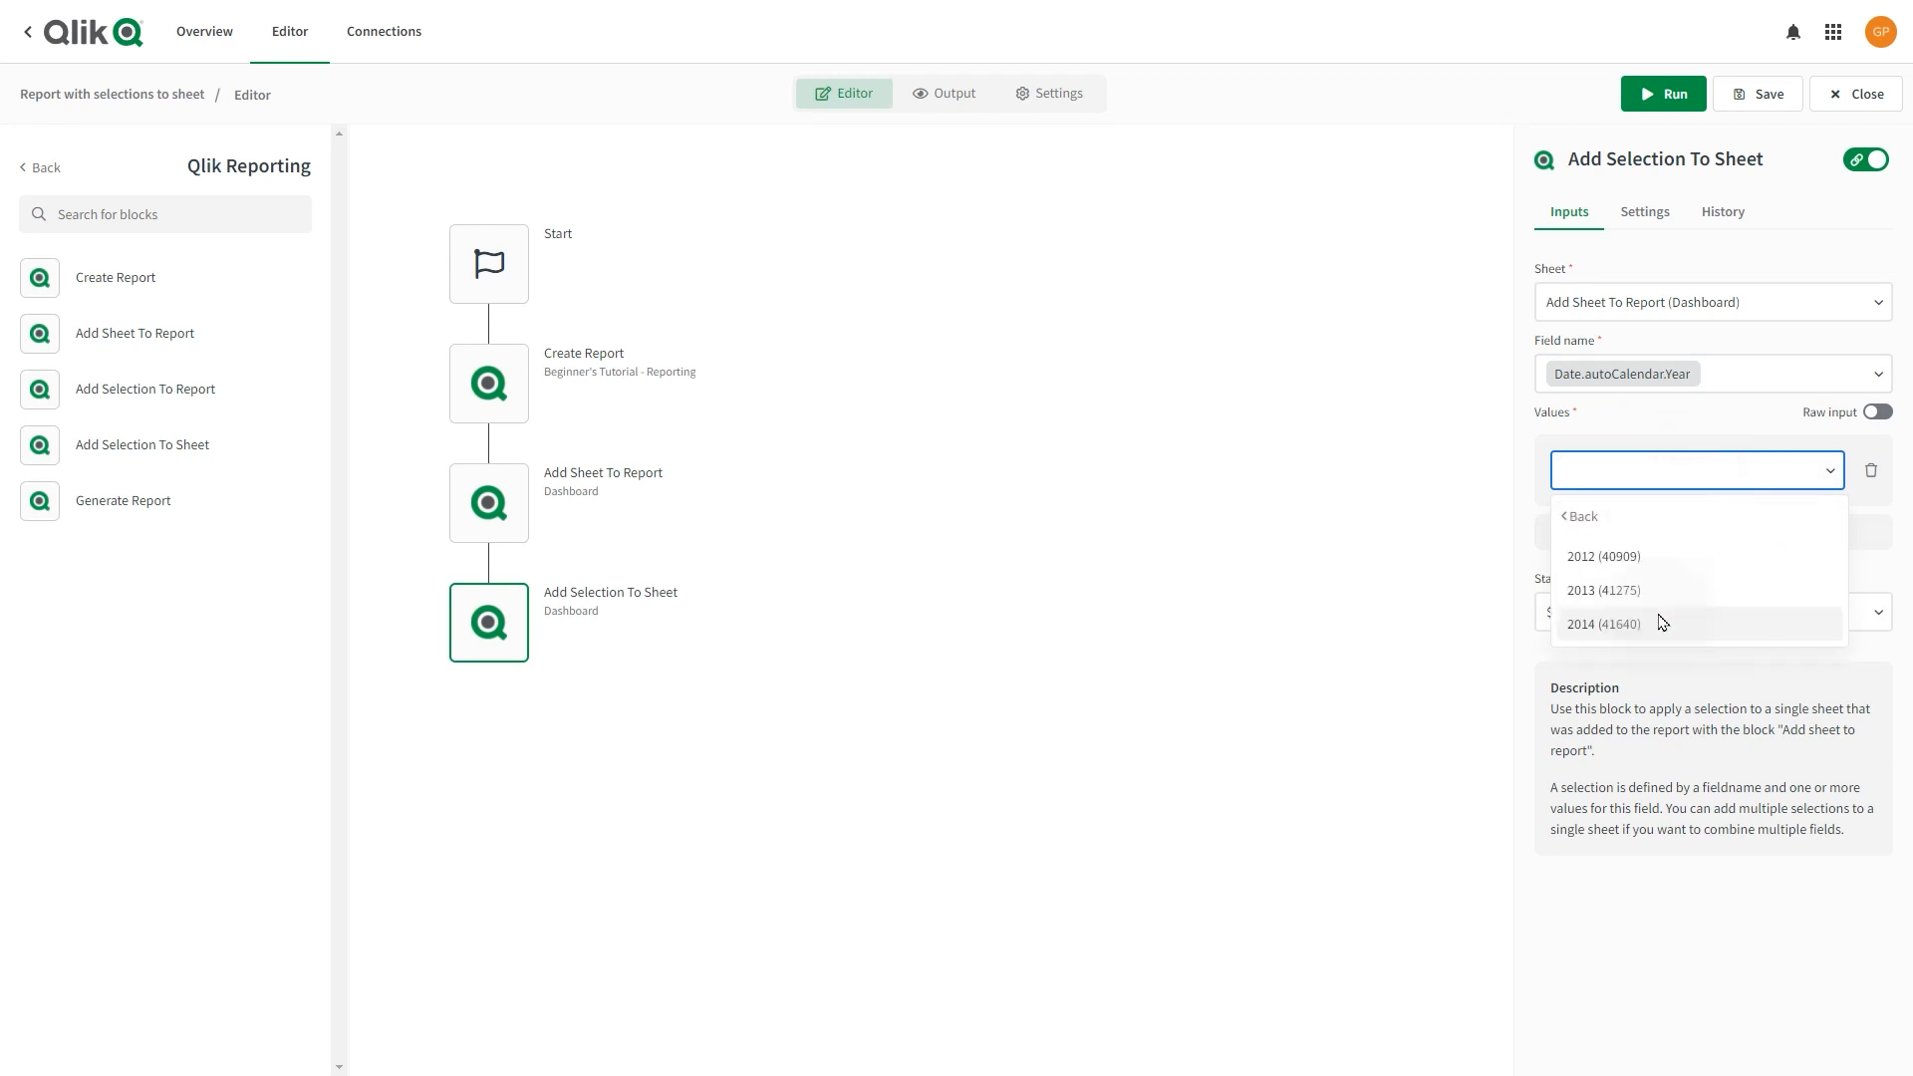
{"action": "left_click", "coordinate": [1663, 622]}
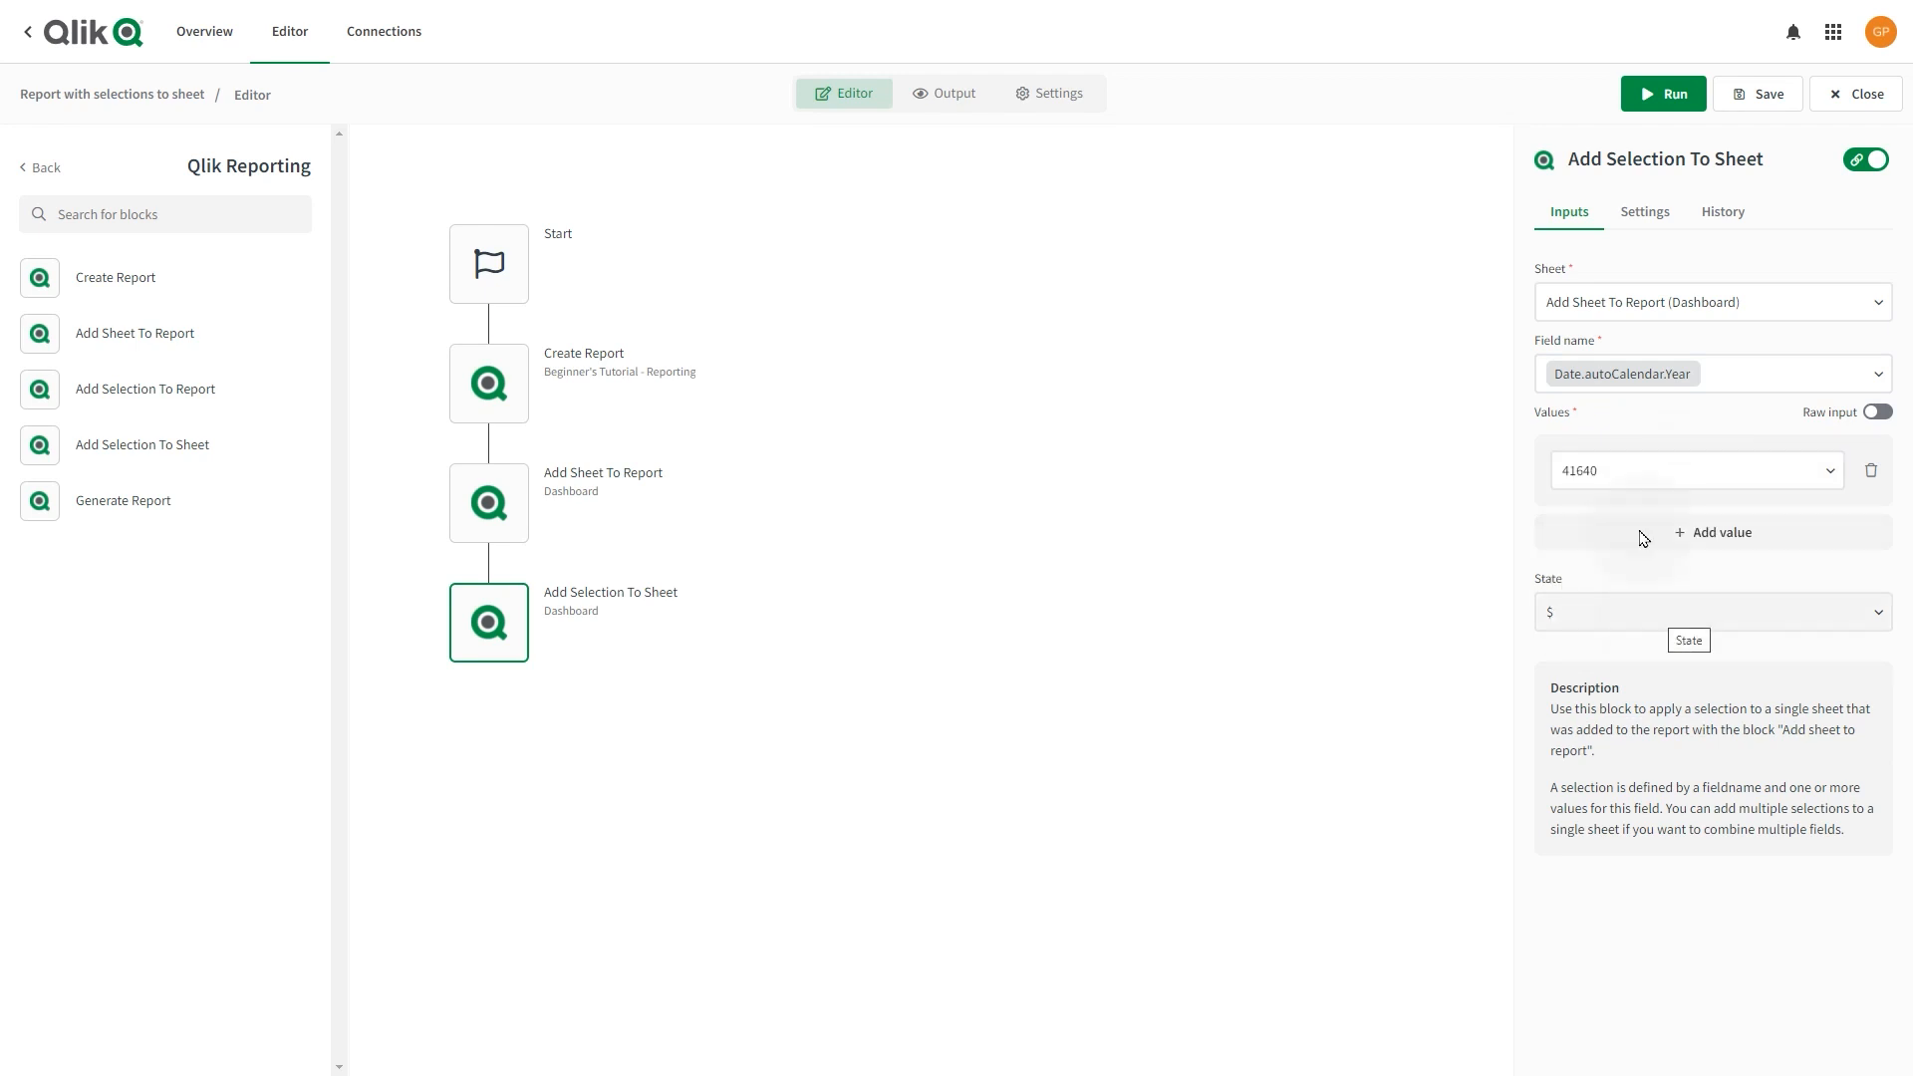
{"action": "left_click", "coordinate": [1674, 534]}
{"action": "left_click", "coordinate": [1672, 556]}
{"action": "left_click", "coordinate": [1657, 610]}
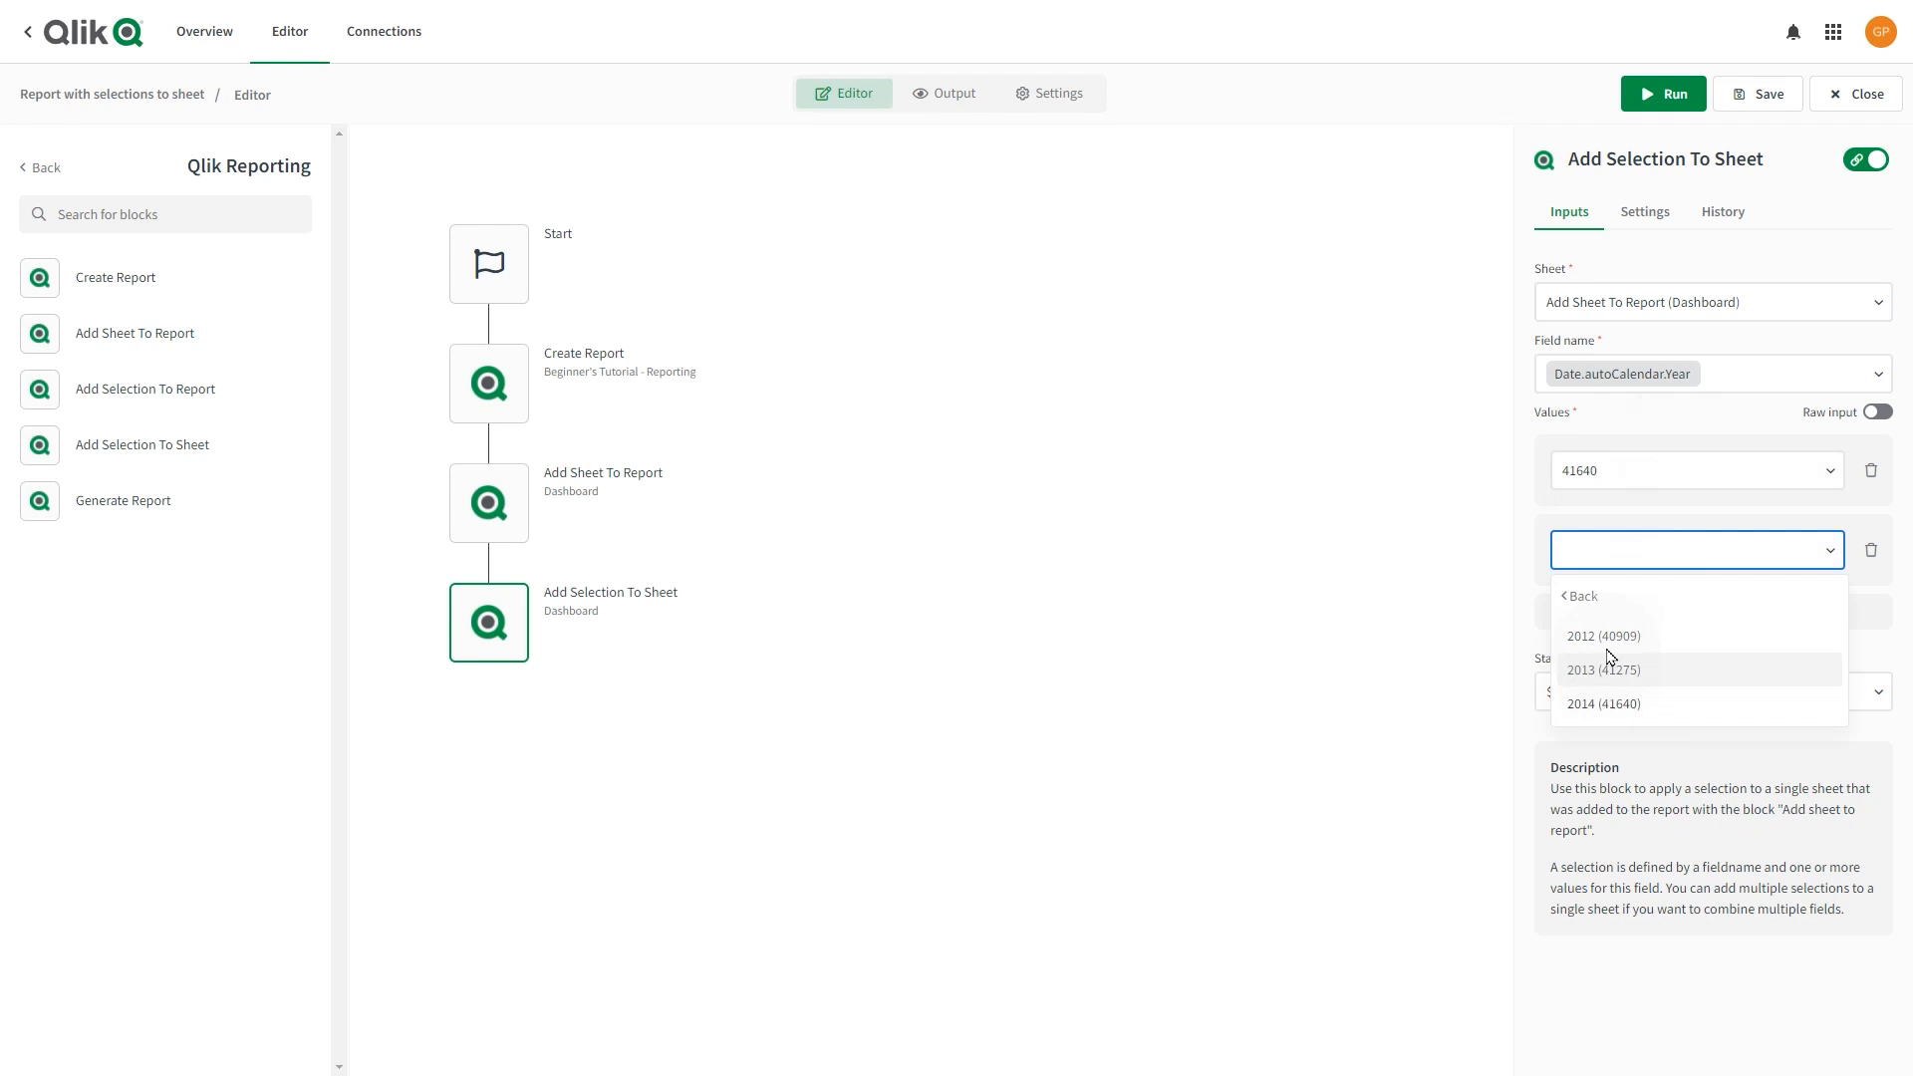
{"action": "left_click", "coordinate": [1604, 672]}
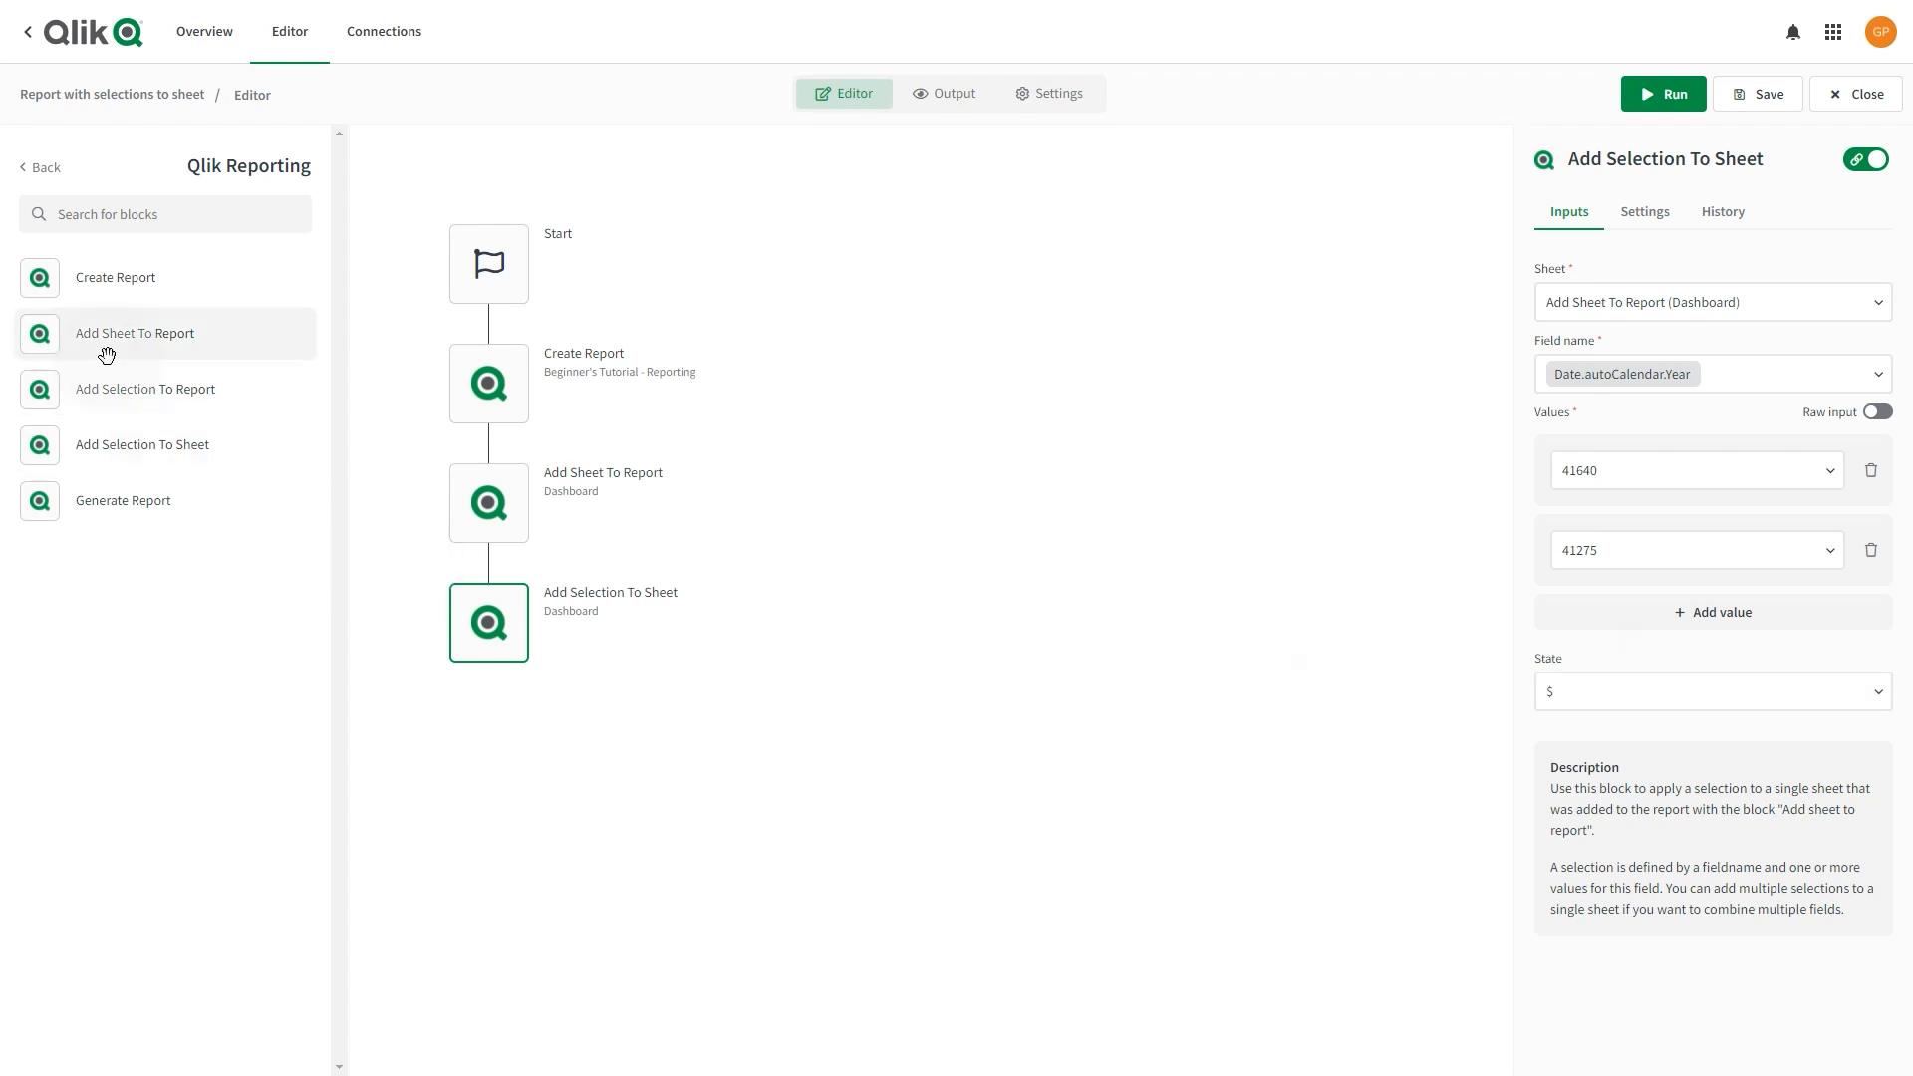
Add a second Add Sheet To Report block for Customer Location, then another Add Selection To Sheet block.
{"action": "left_click_drag", "start_coordinate": [94, 331], "coordinate": [486, 729]}
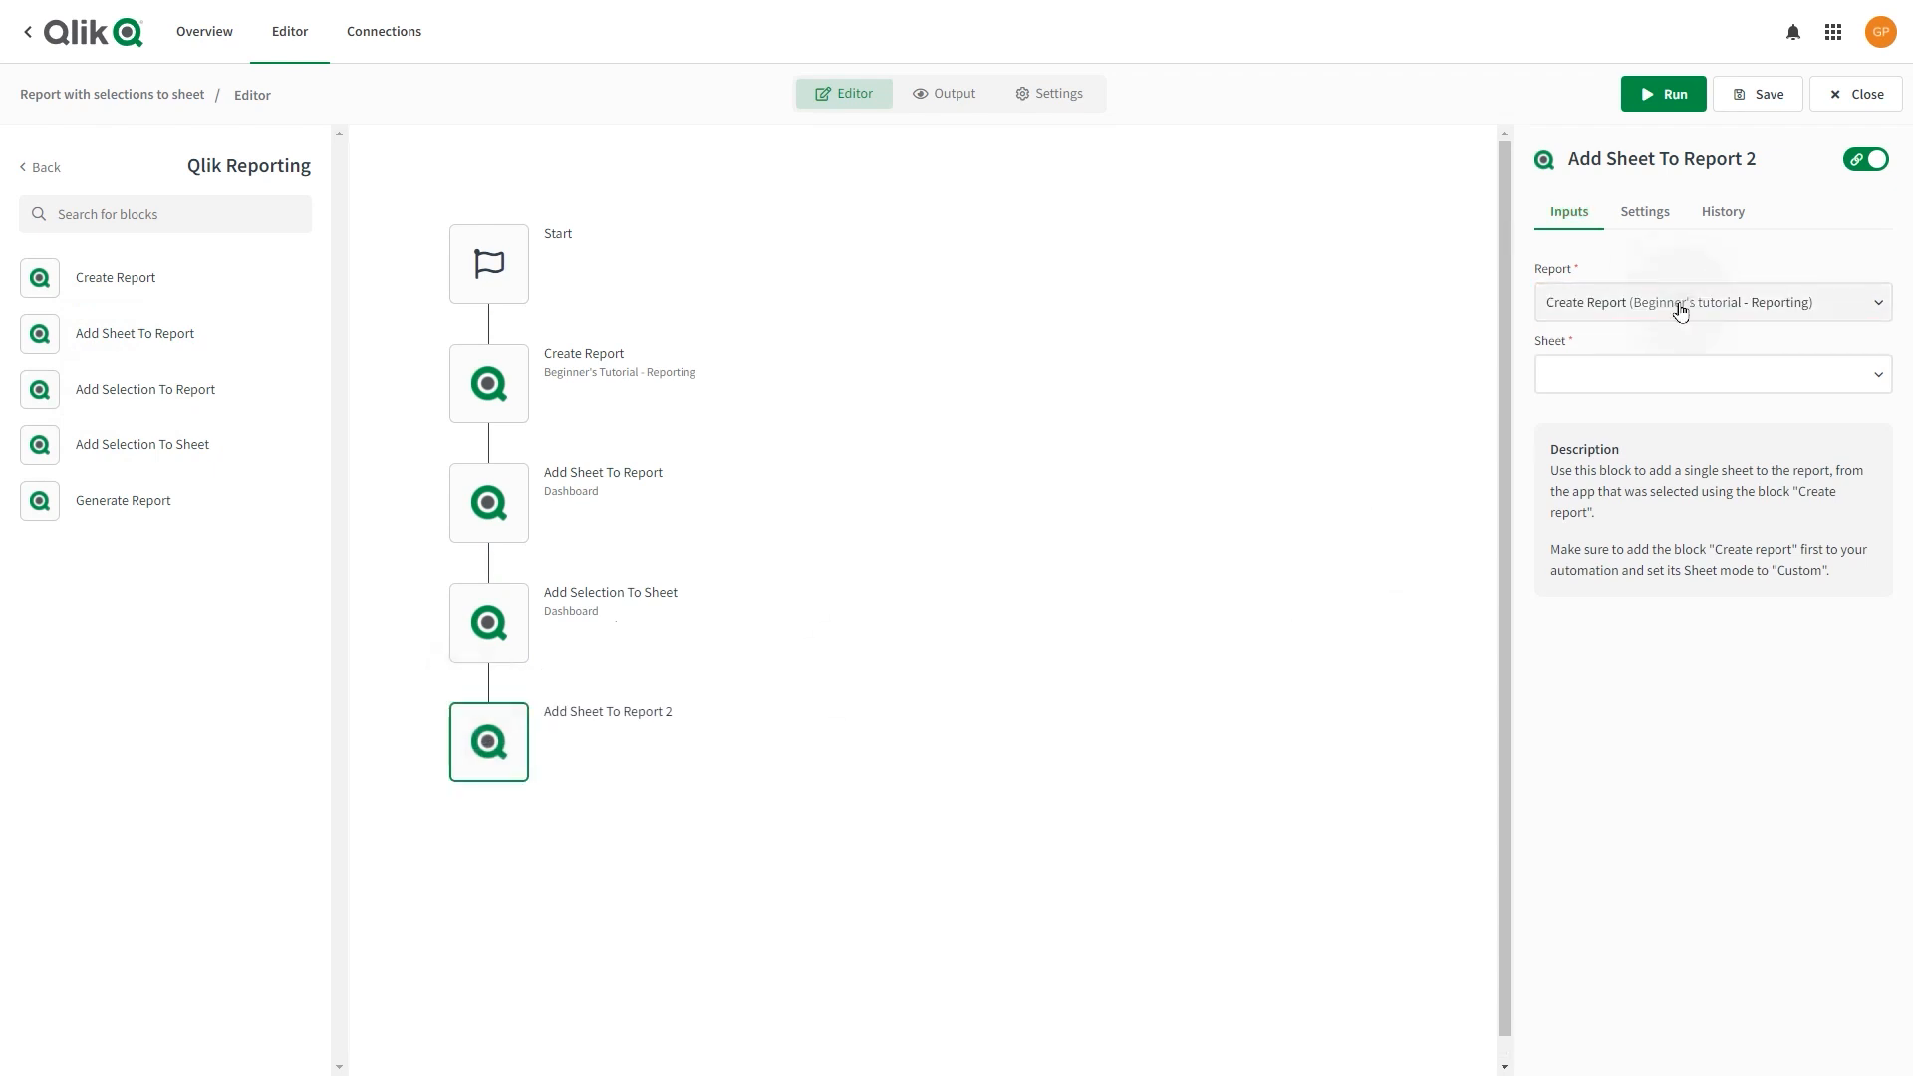
{"action": "left_click", "coordinate": [1650, 384]}
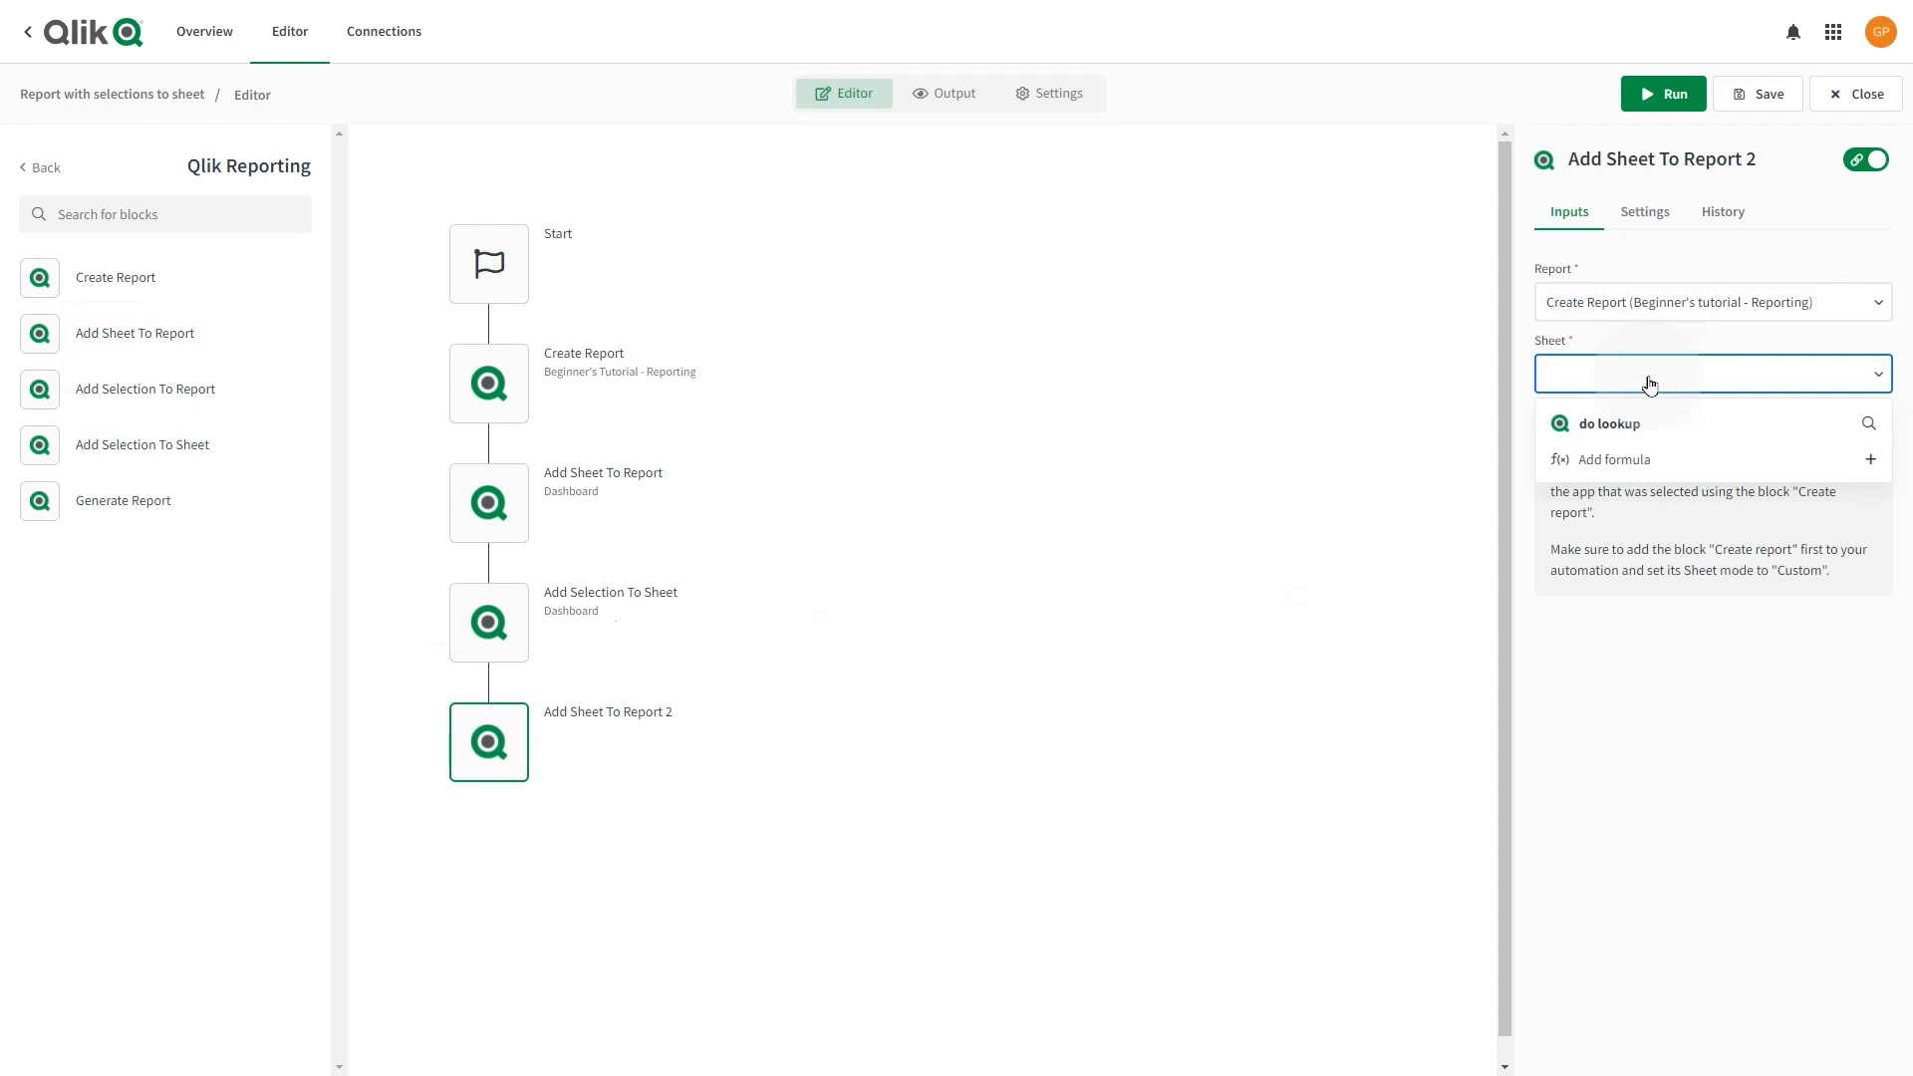
{"action": "left_click", "coordinate": [1632, 423]}
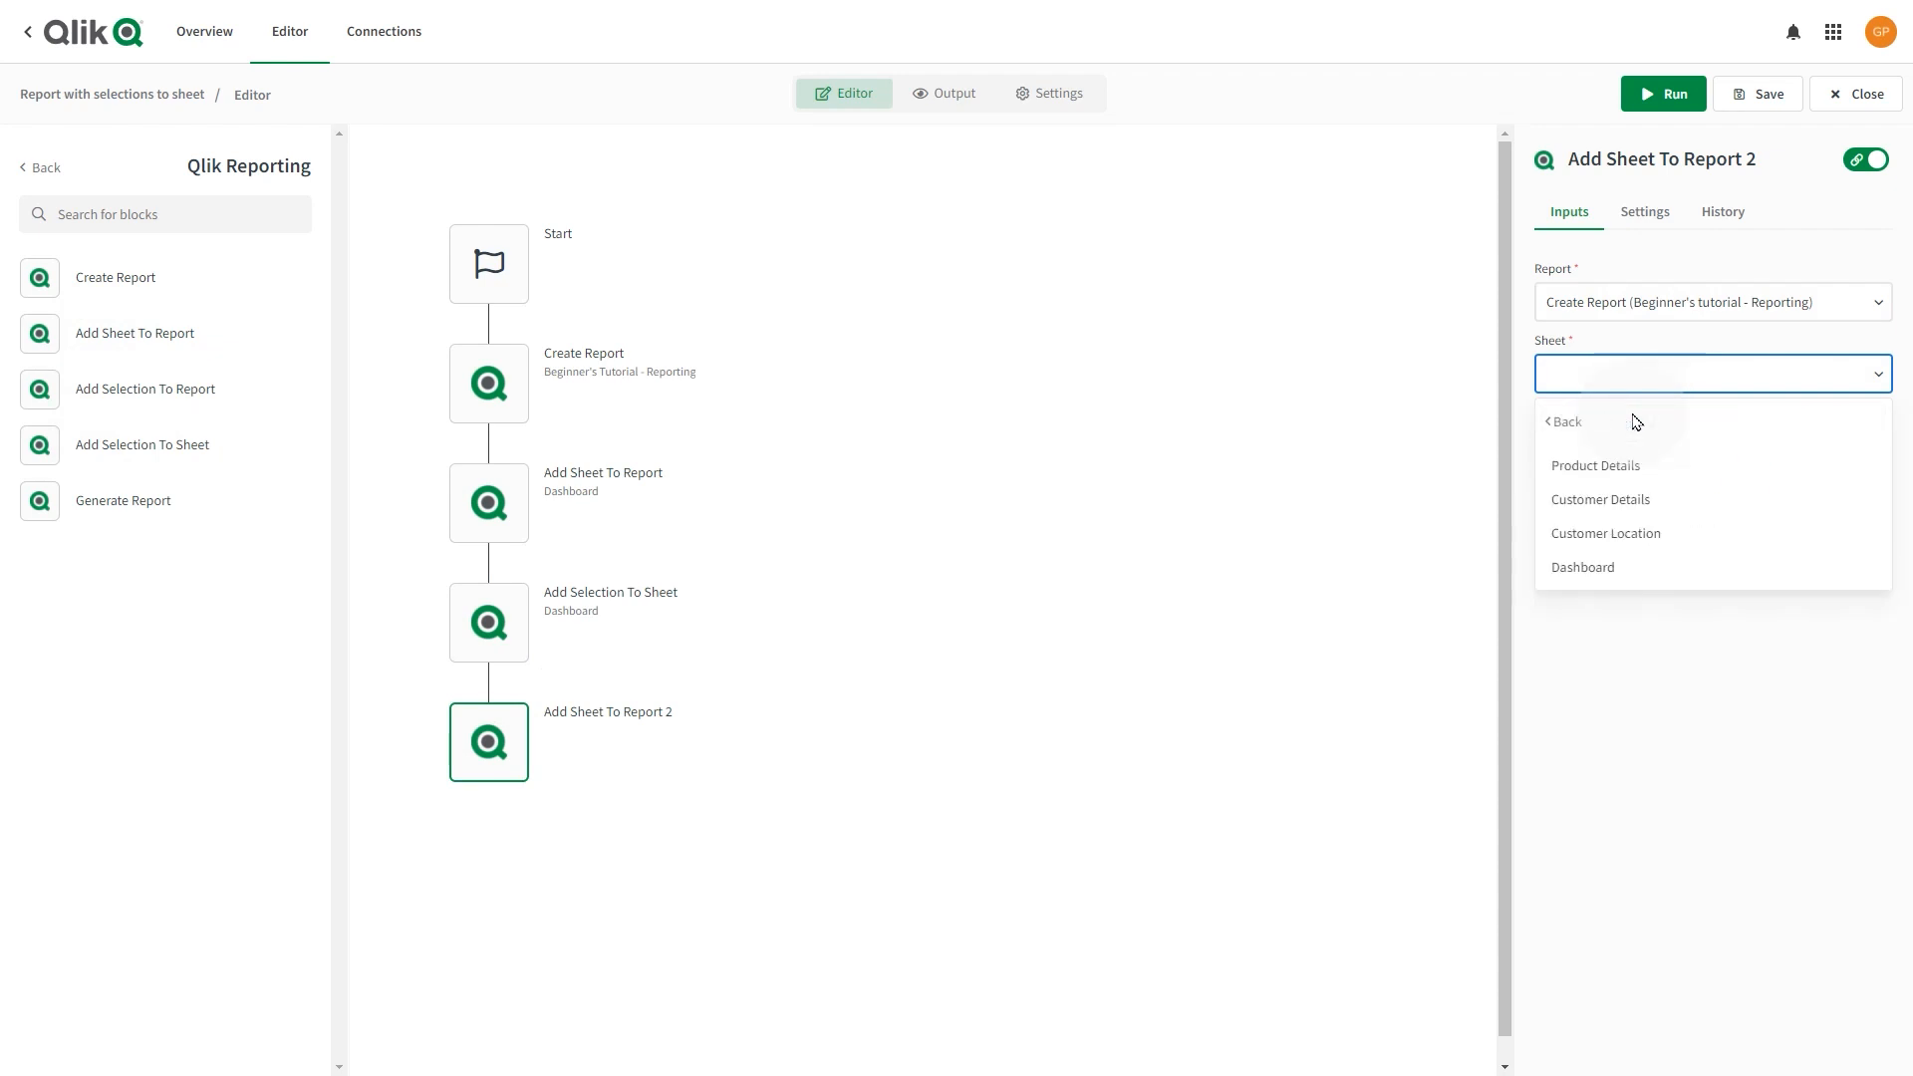
{"action": "left_click", "coordinate": [1620, 534]}
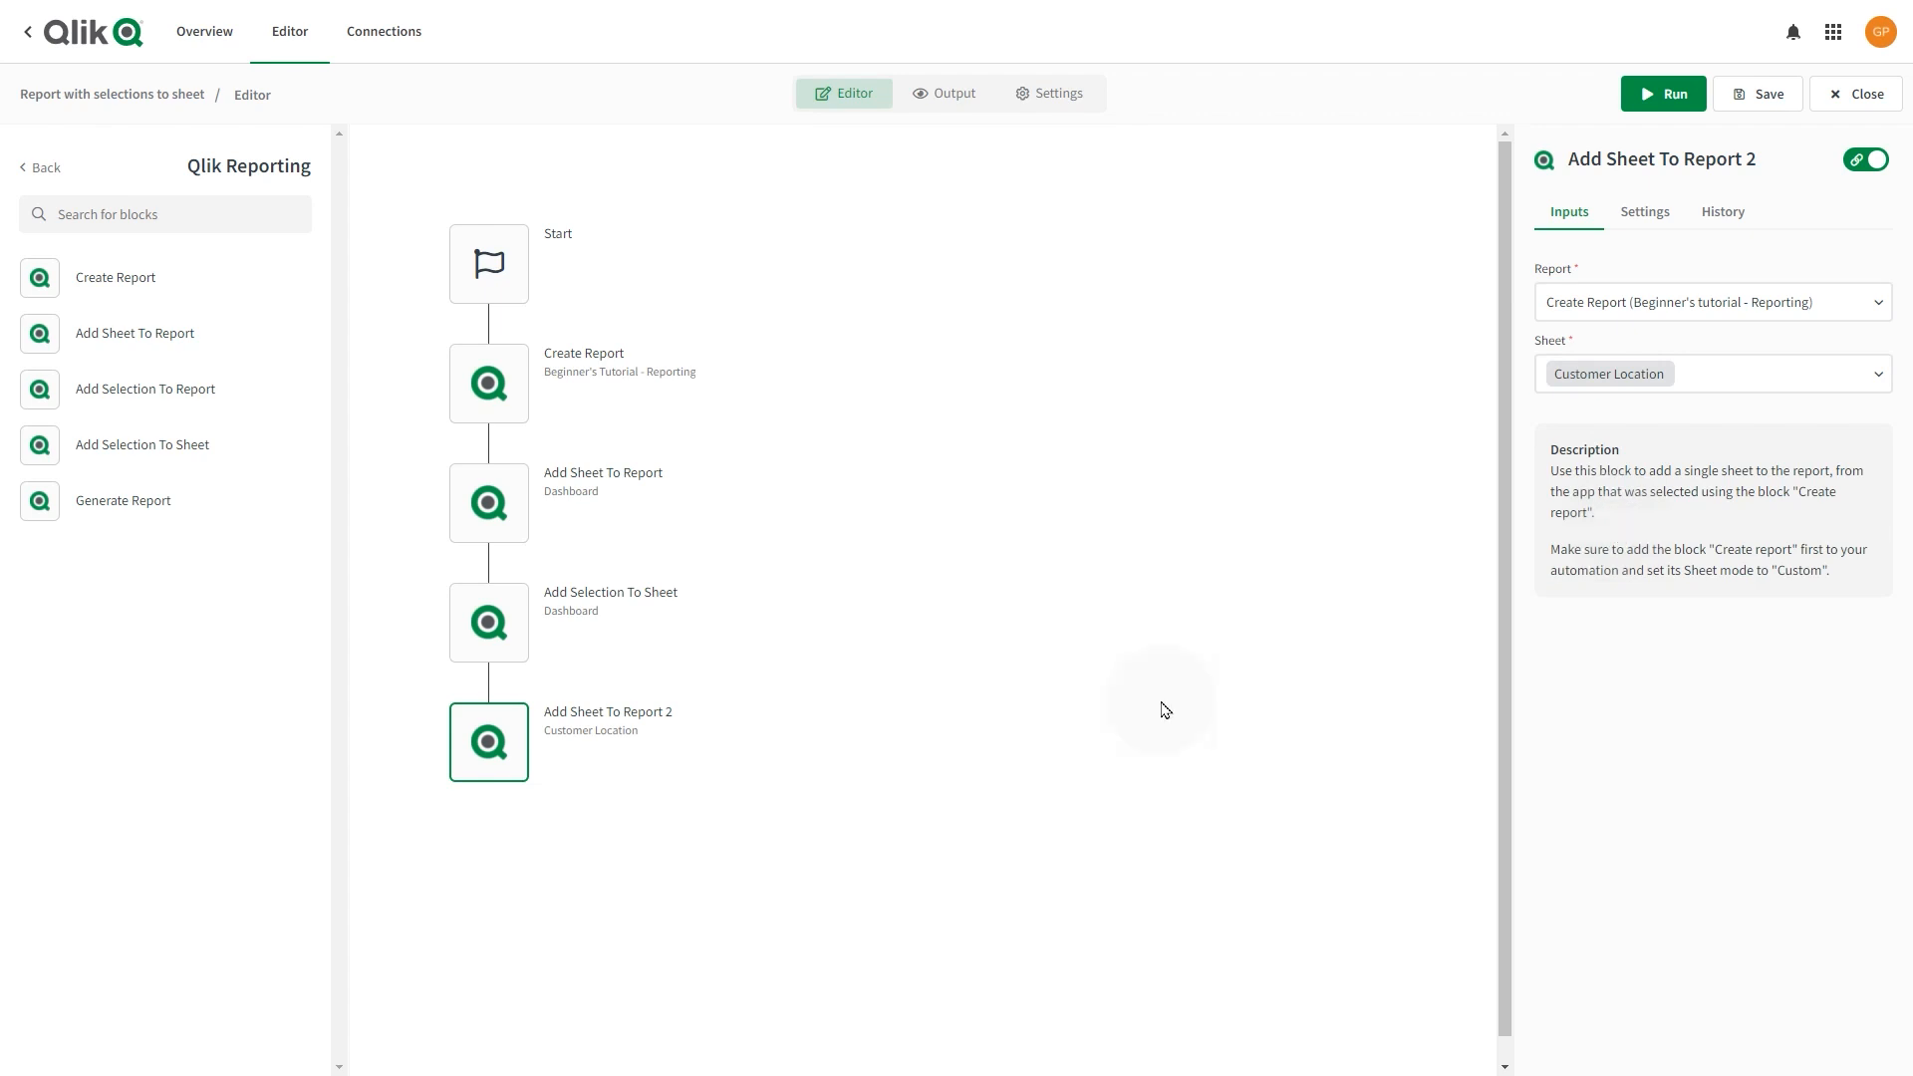
{"action": "left_click_drag", "start_coordinate": [179, 444], "coordinate": [495, 827]}
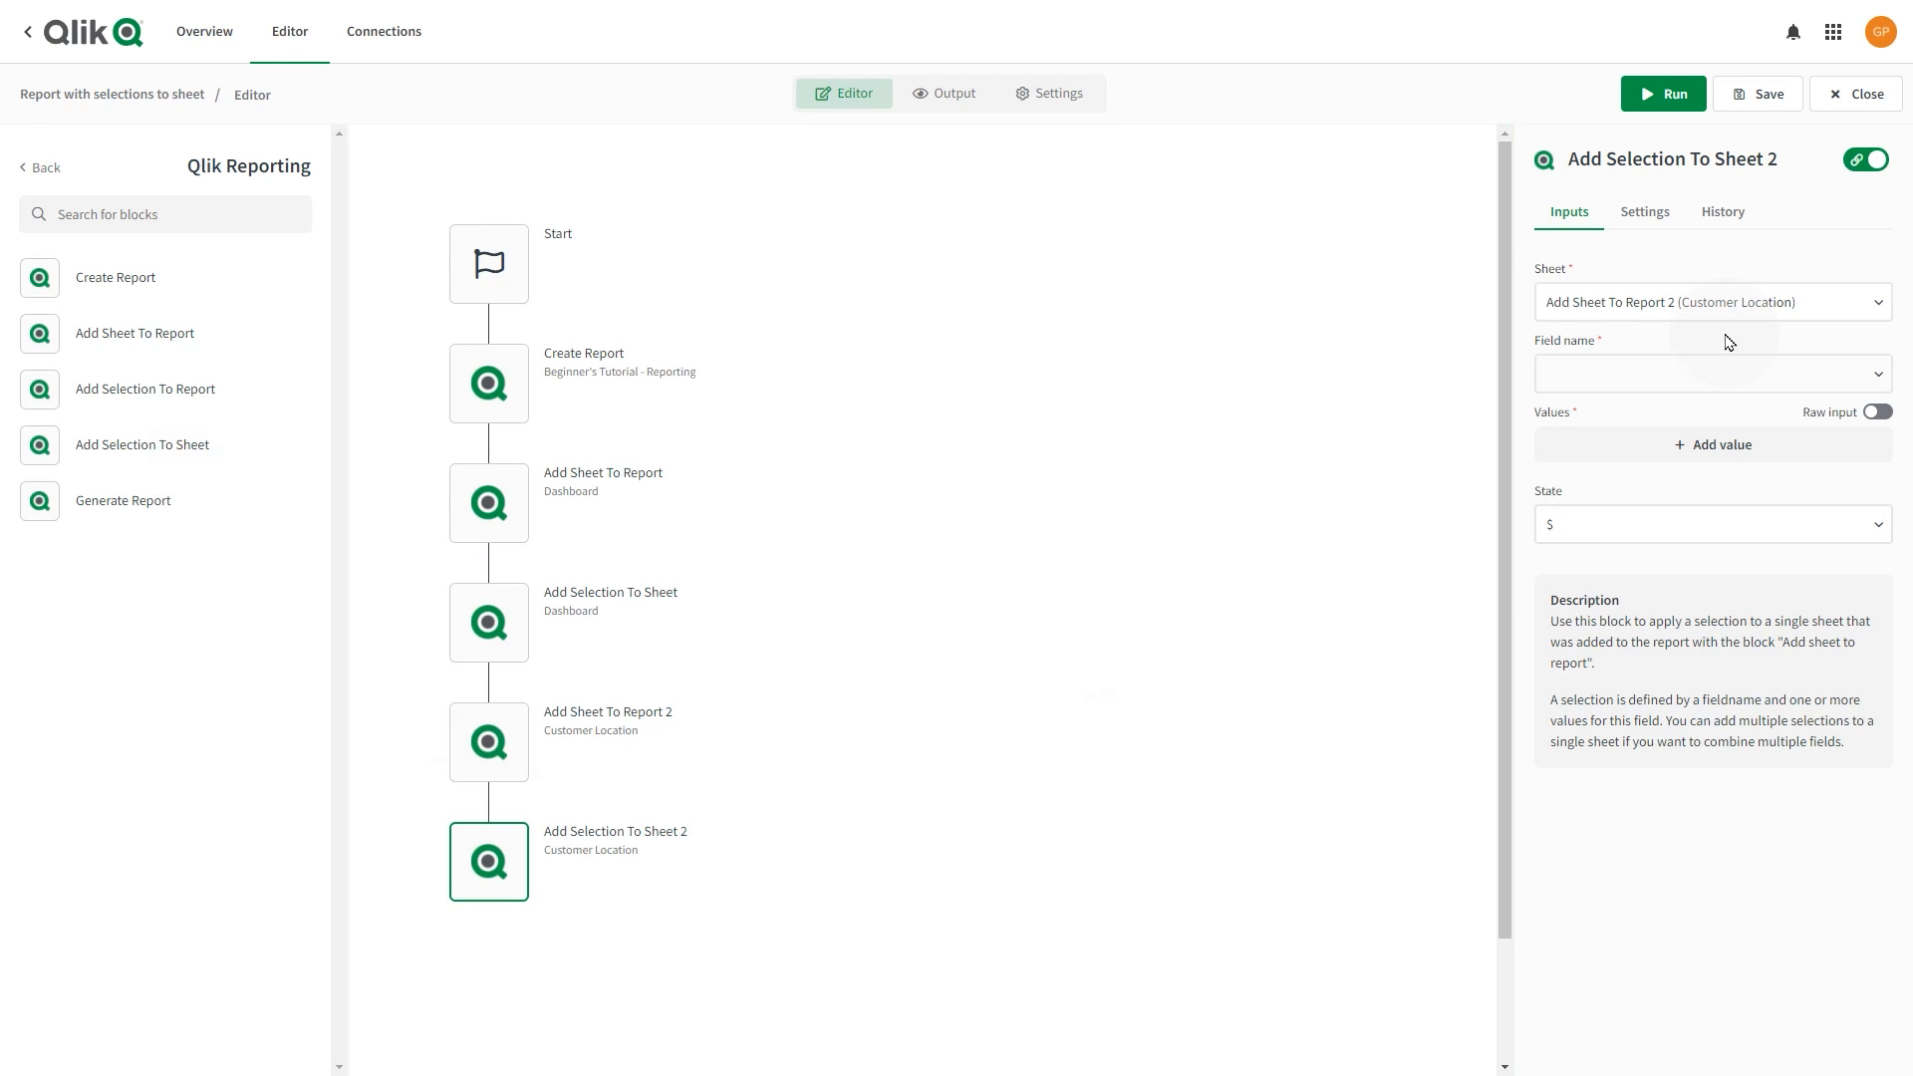
{"action": "left_click", "coordinate": [1707, 380]}
Set the second selection's field name to City.
{"action": "left_click", "coordinate": [1707, 426]}
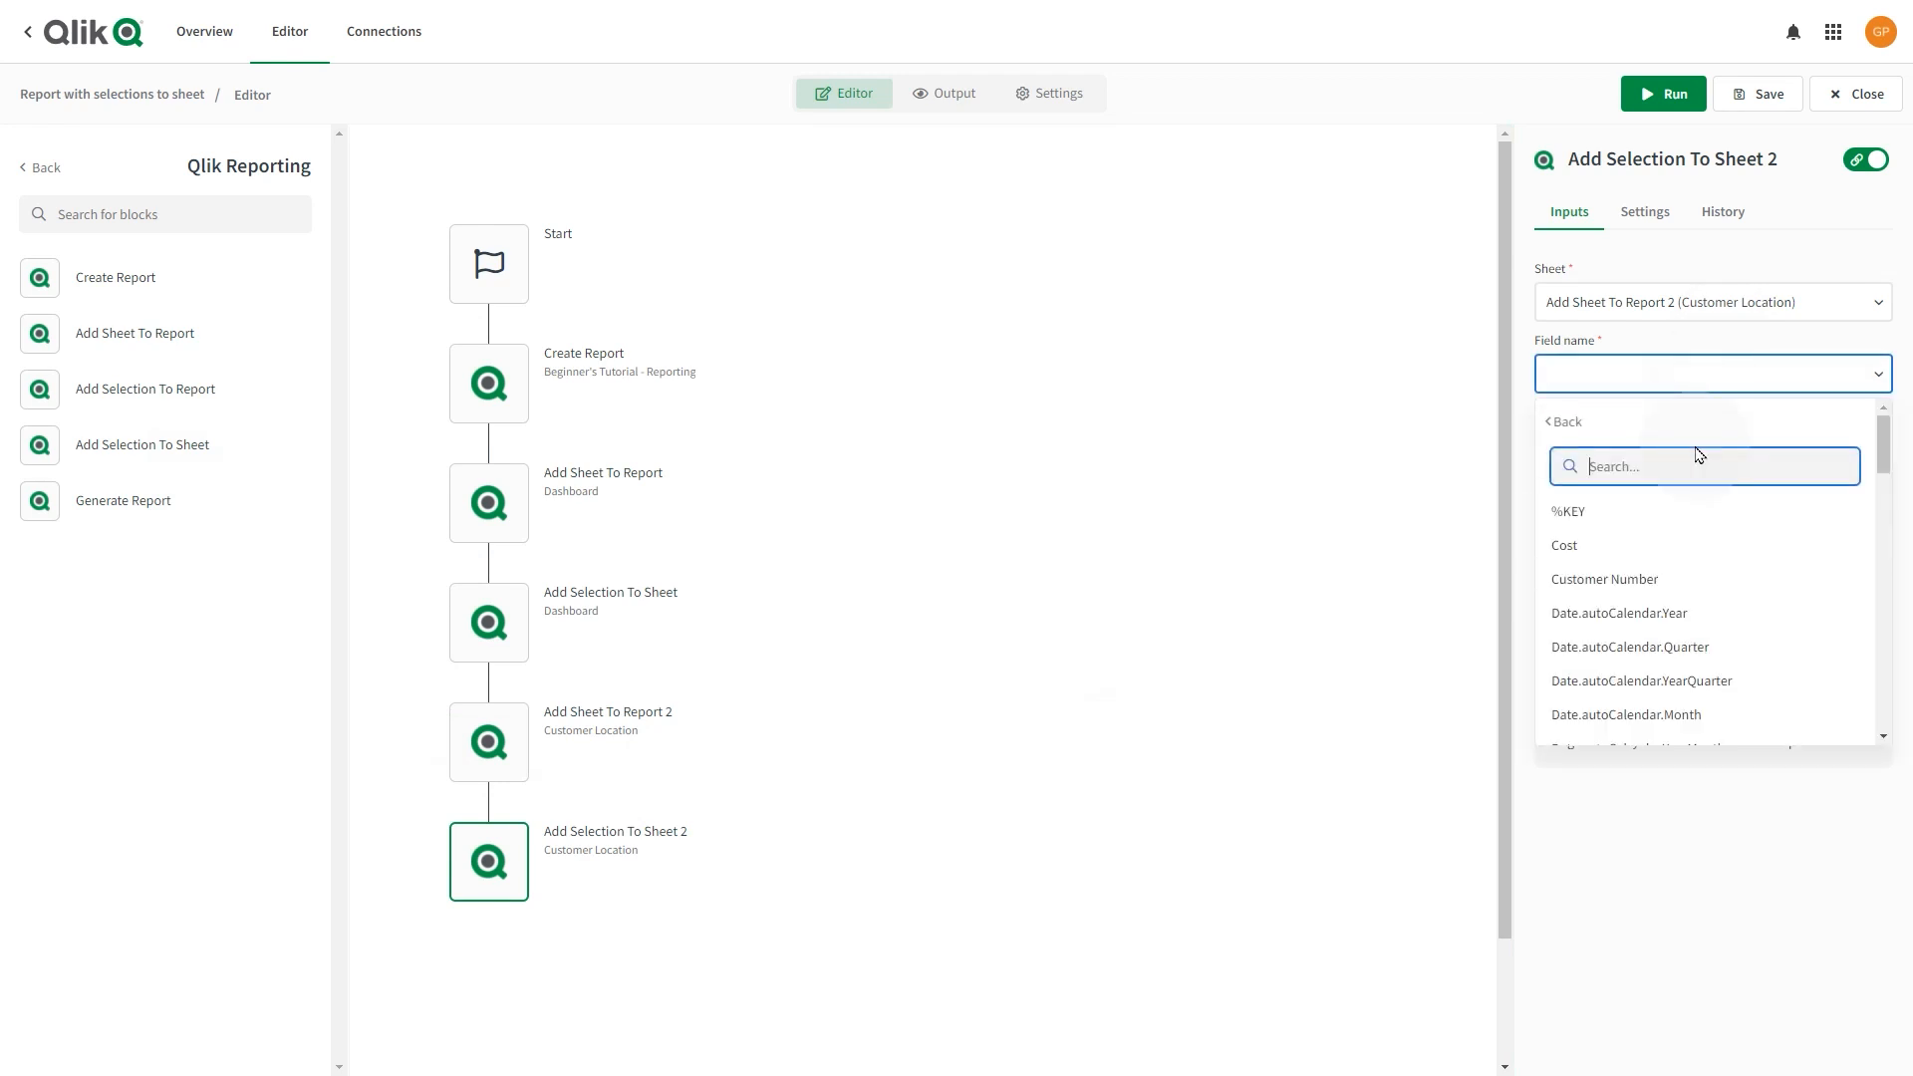
{"action": "type", "text": "ci"}
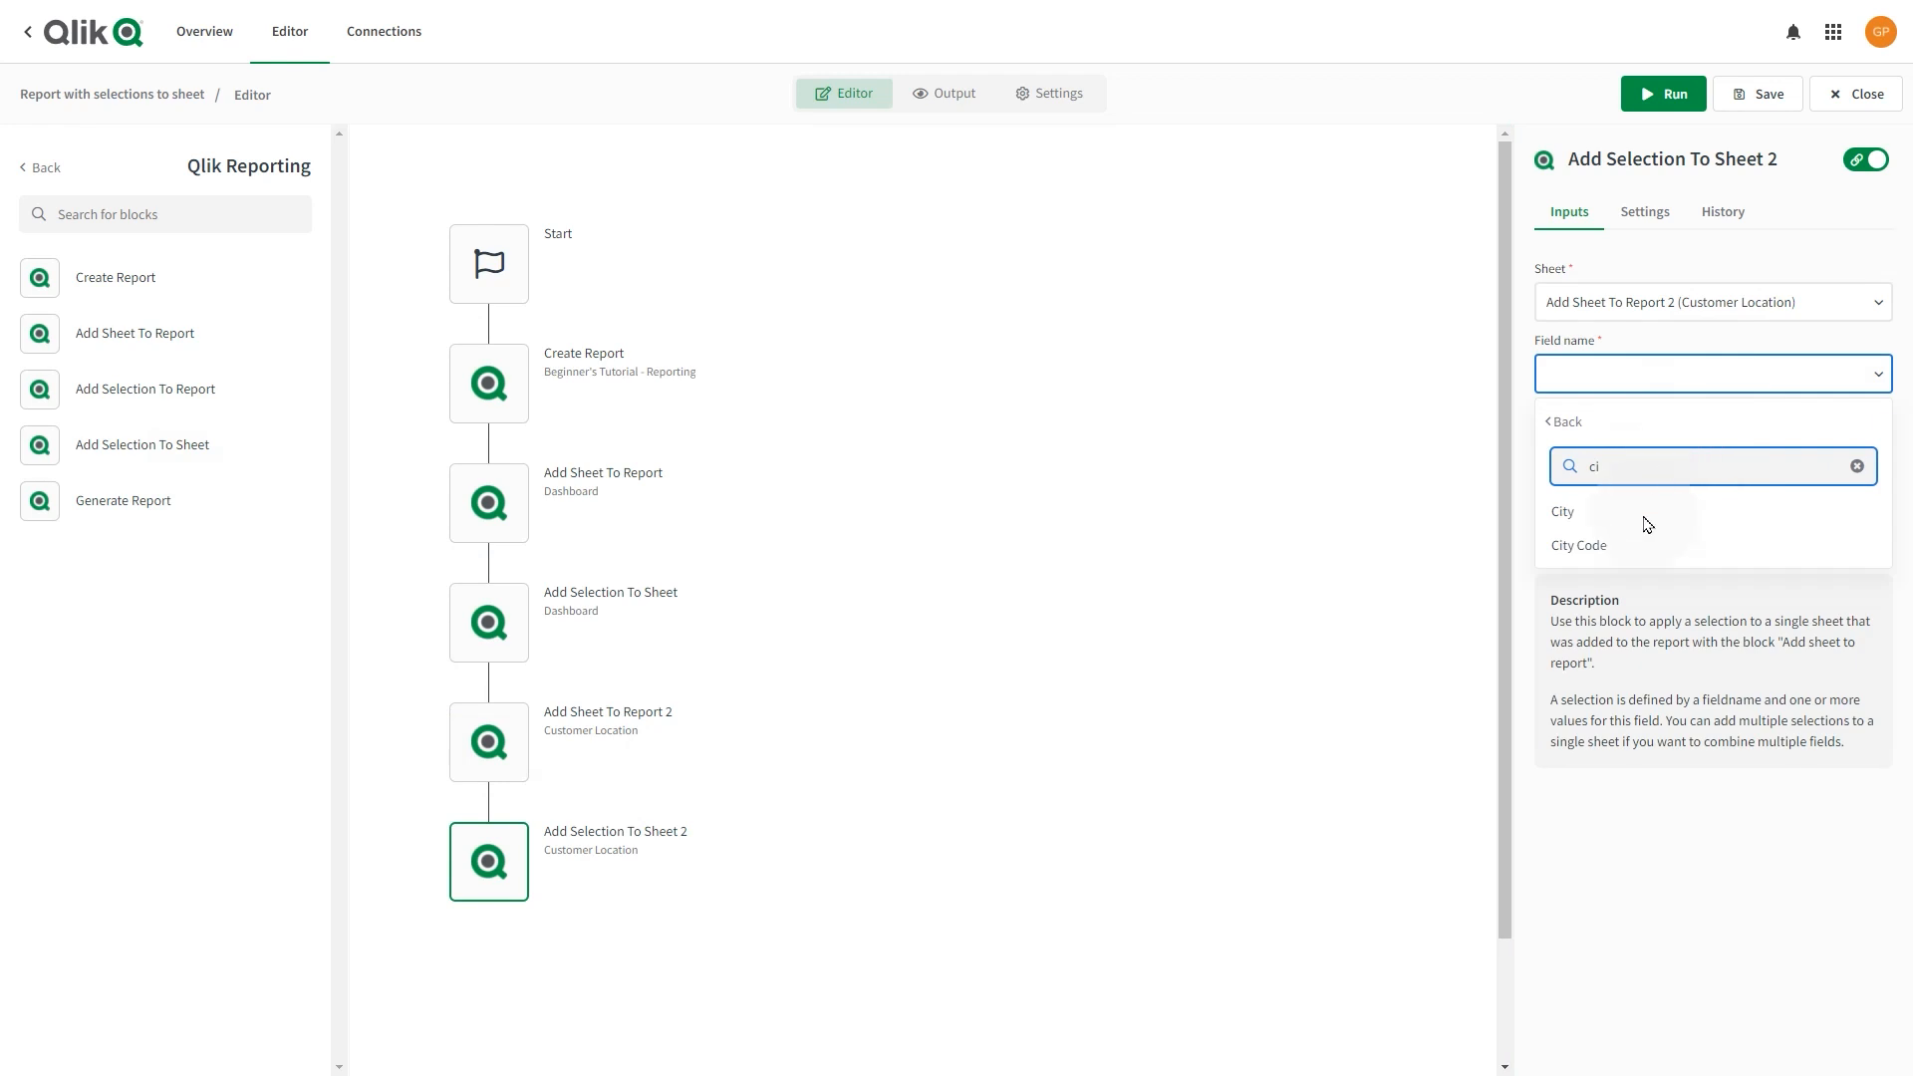
{"action": "left_click", "coordinate": [1644, 520]}
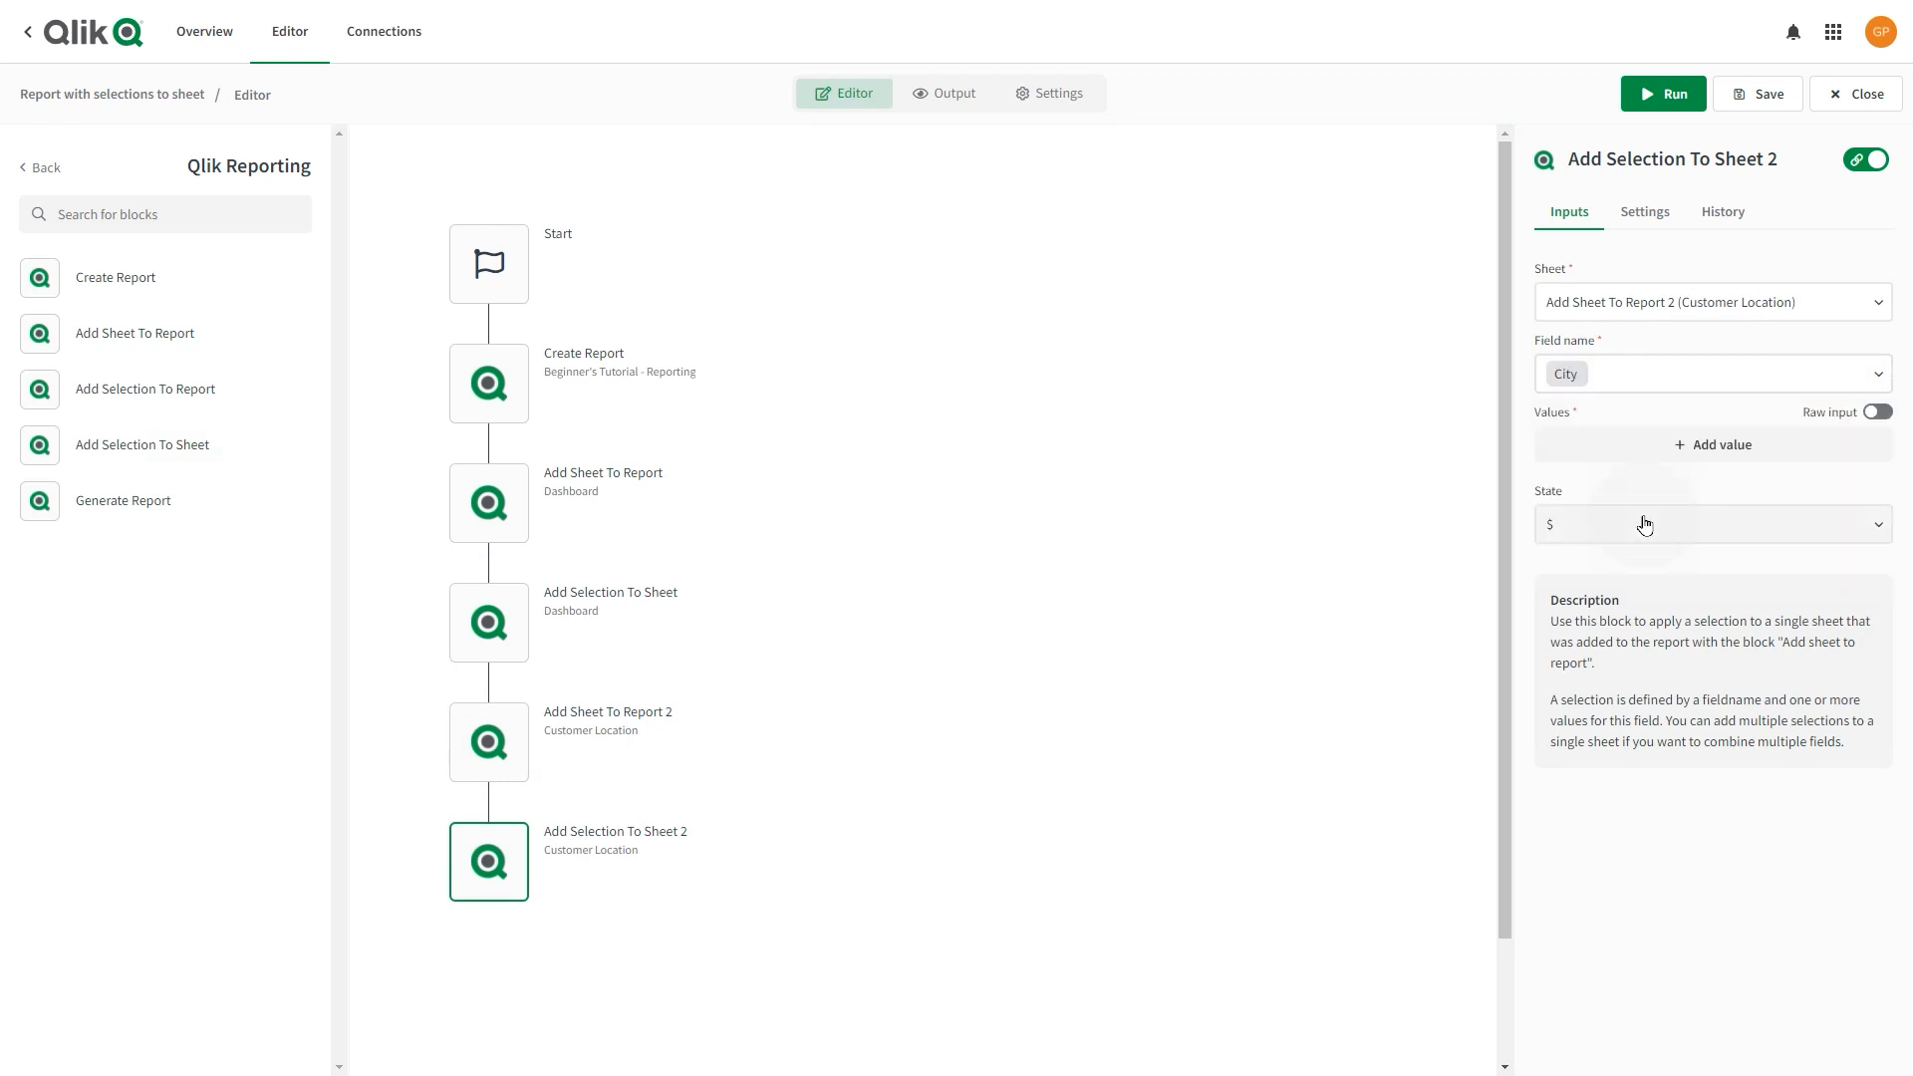
Add New York and Los Angeles as the City selection values.
{"action": "left_click", "coordinate": [1684, 446]}
{"action": "left_click", "coordinate": [1673, 536]}
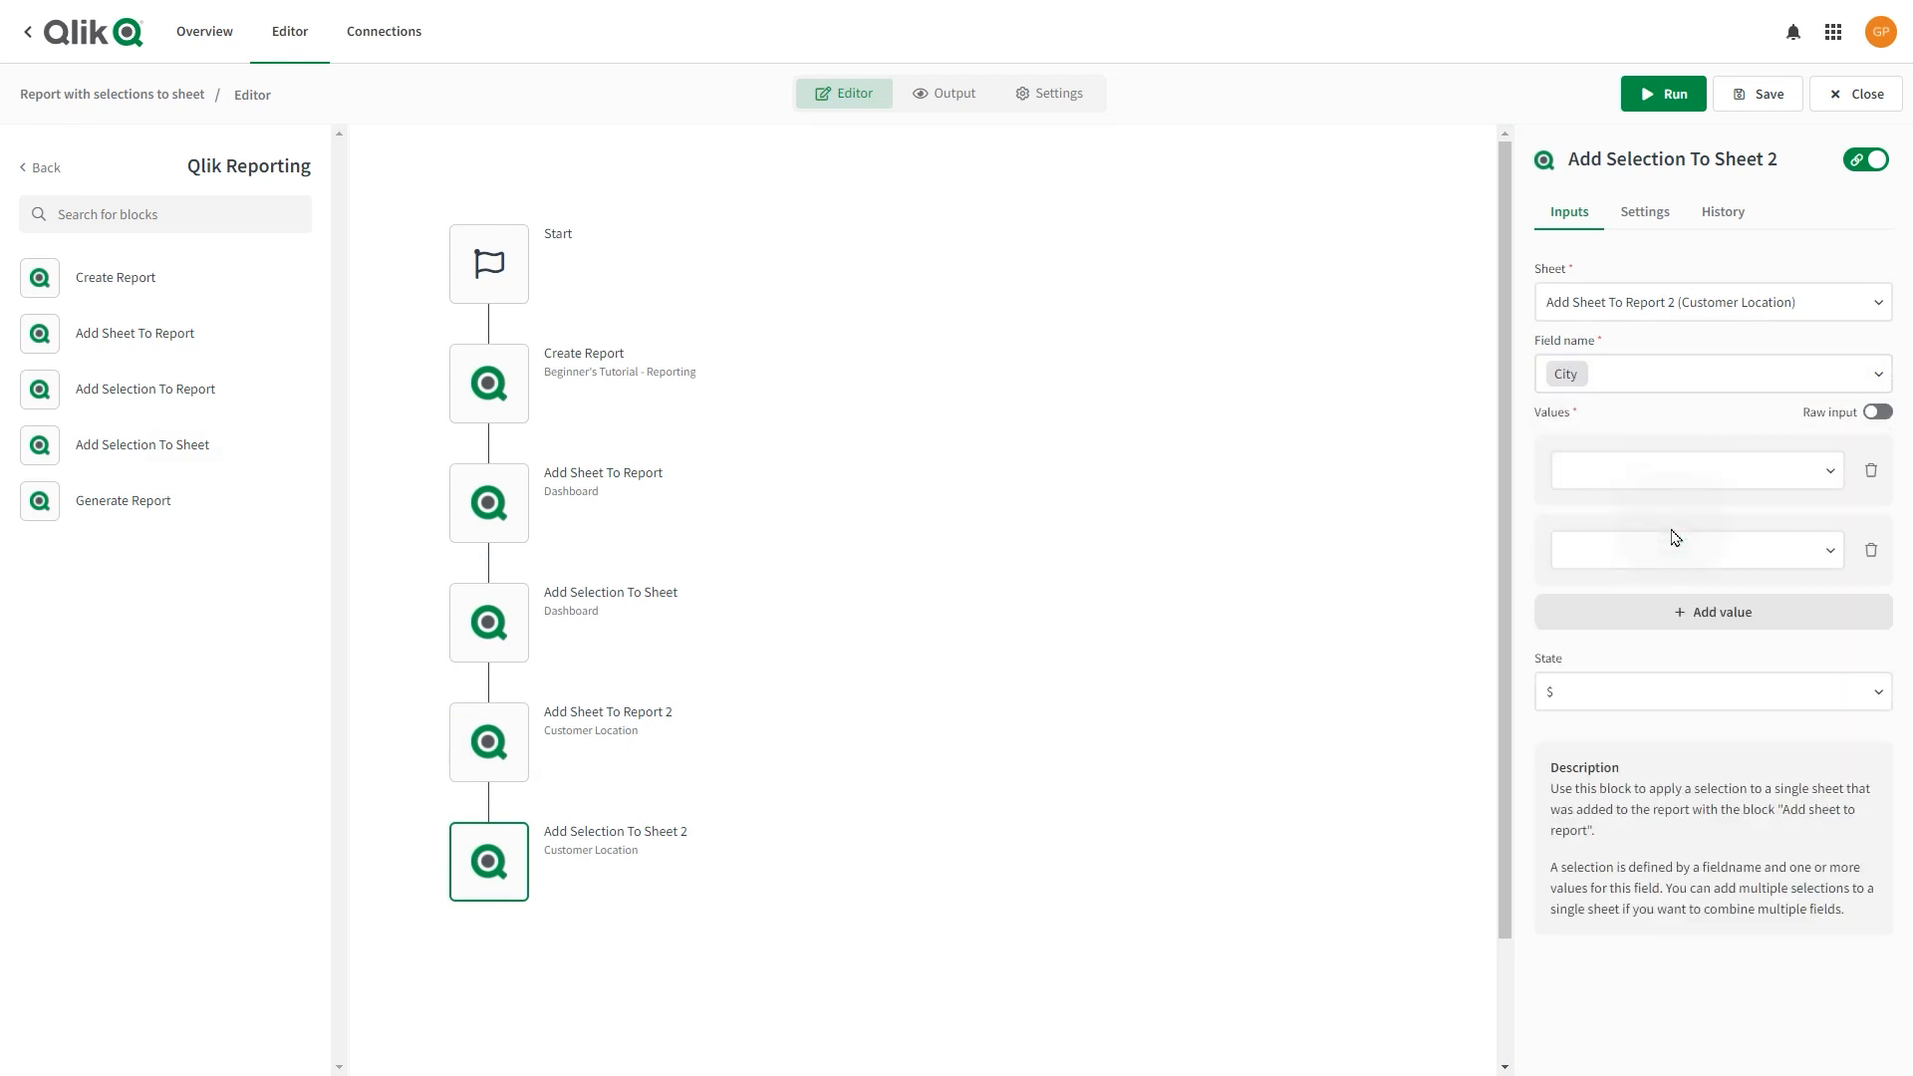
{"action": "left_click", "coordinate": [1666, 470]}
{"action": "left_click", "coordinate": [1660, 522]}
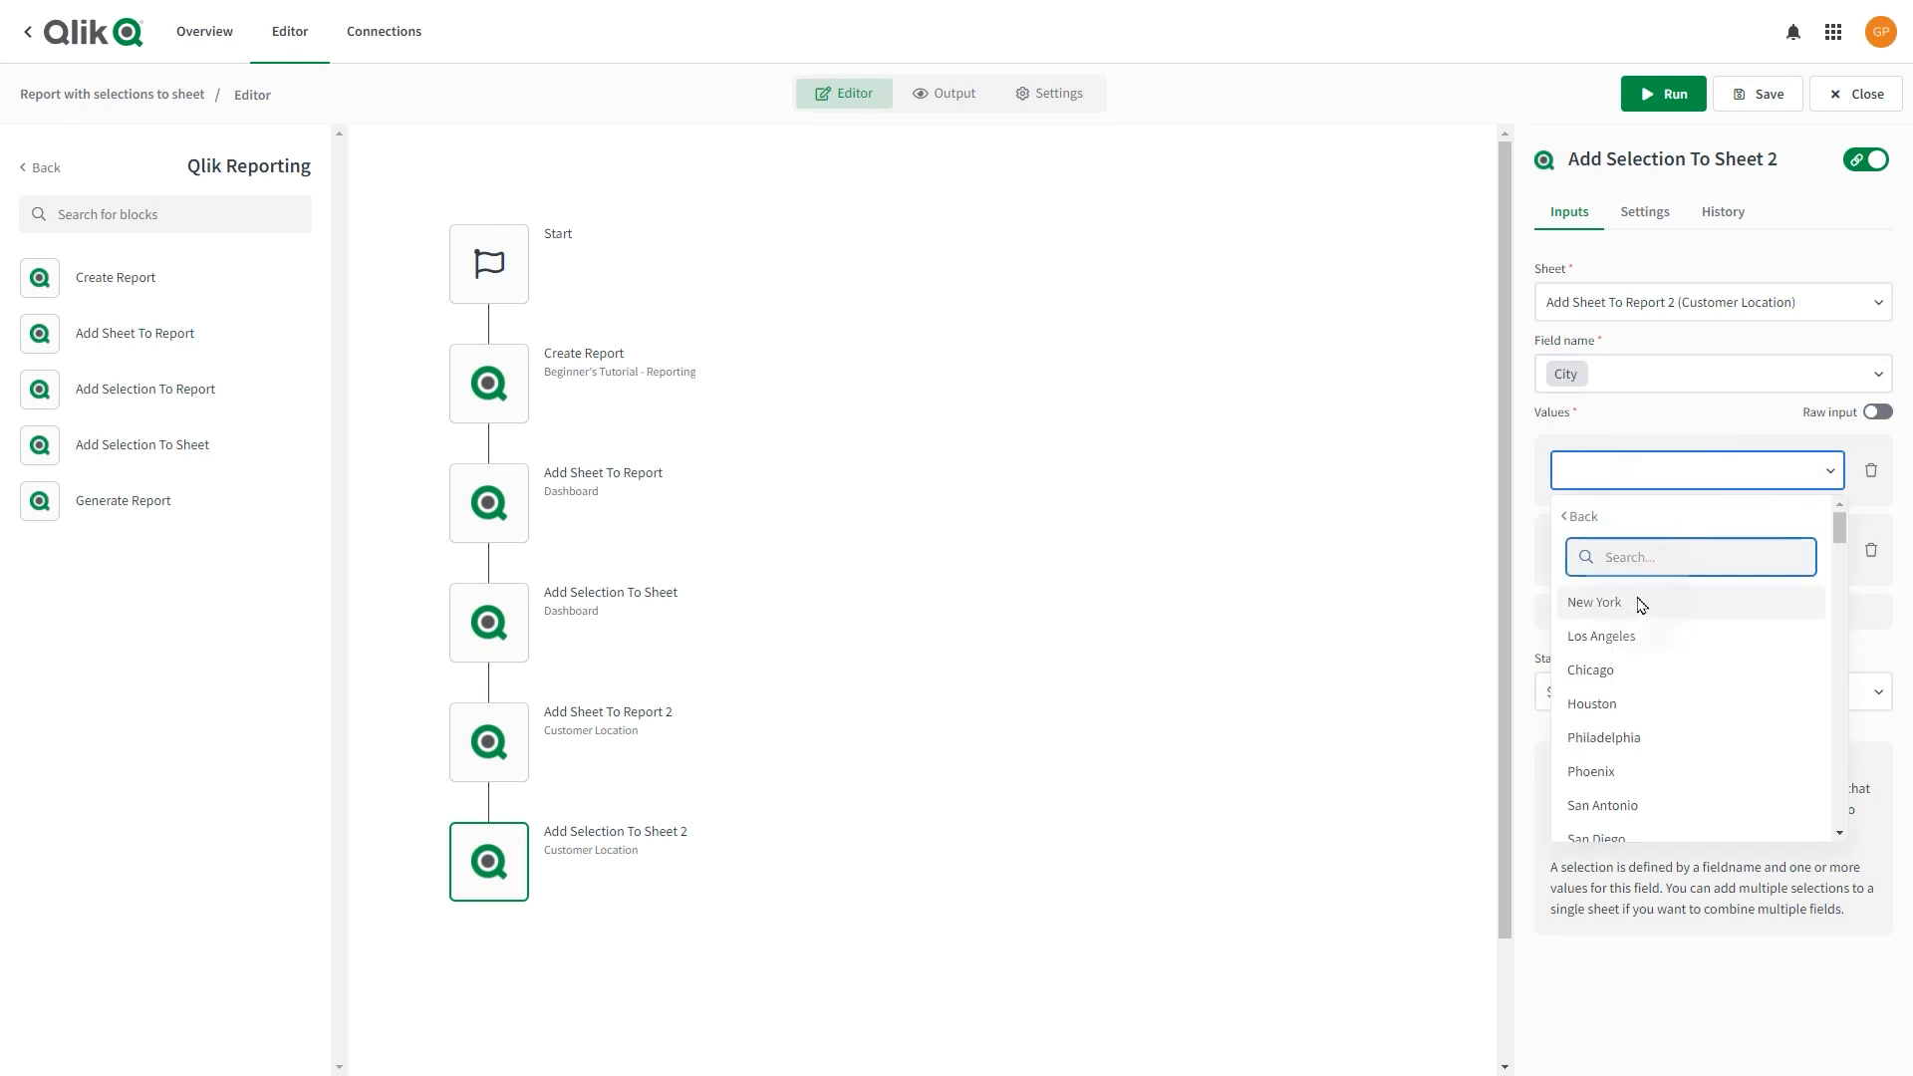
{"action": "left_click", "coordinate": [1639, 603]}
{"action": "left_click", "coordinate": [1645, 552]}
{"action": "left_click", "coordinate": [1636, 611]}
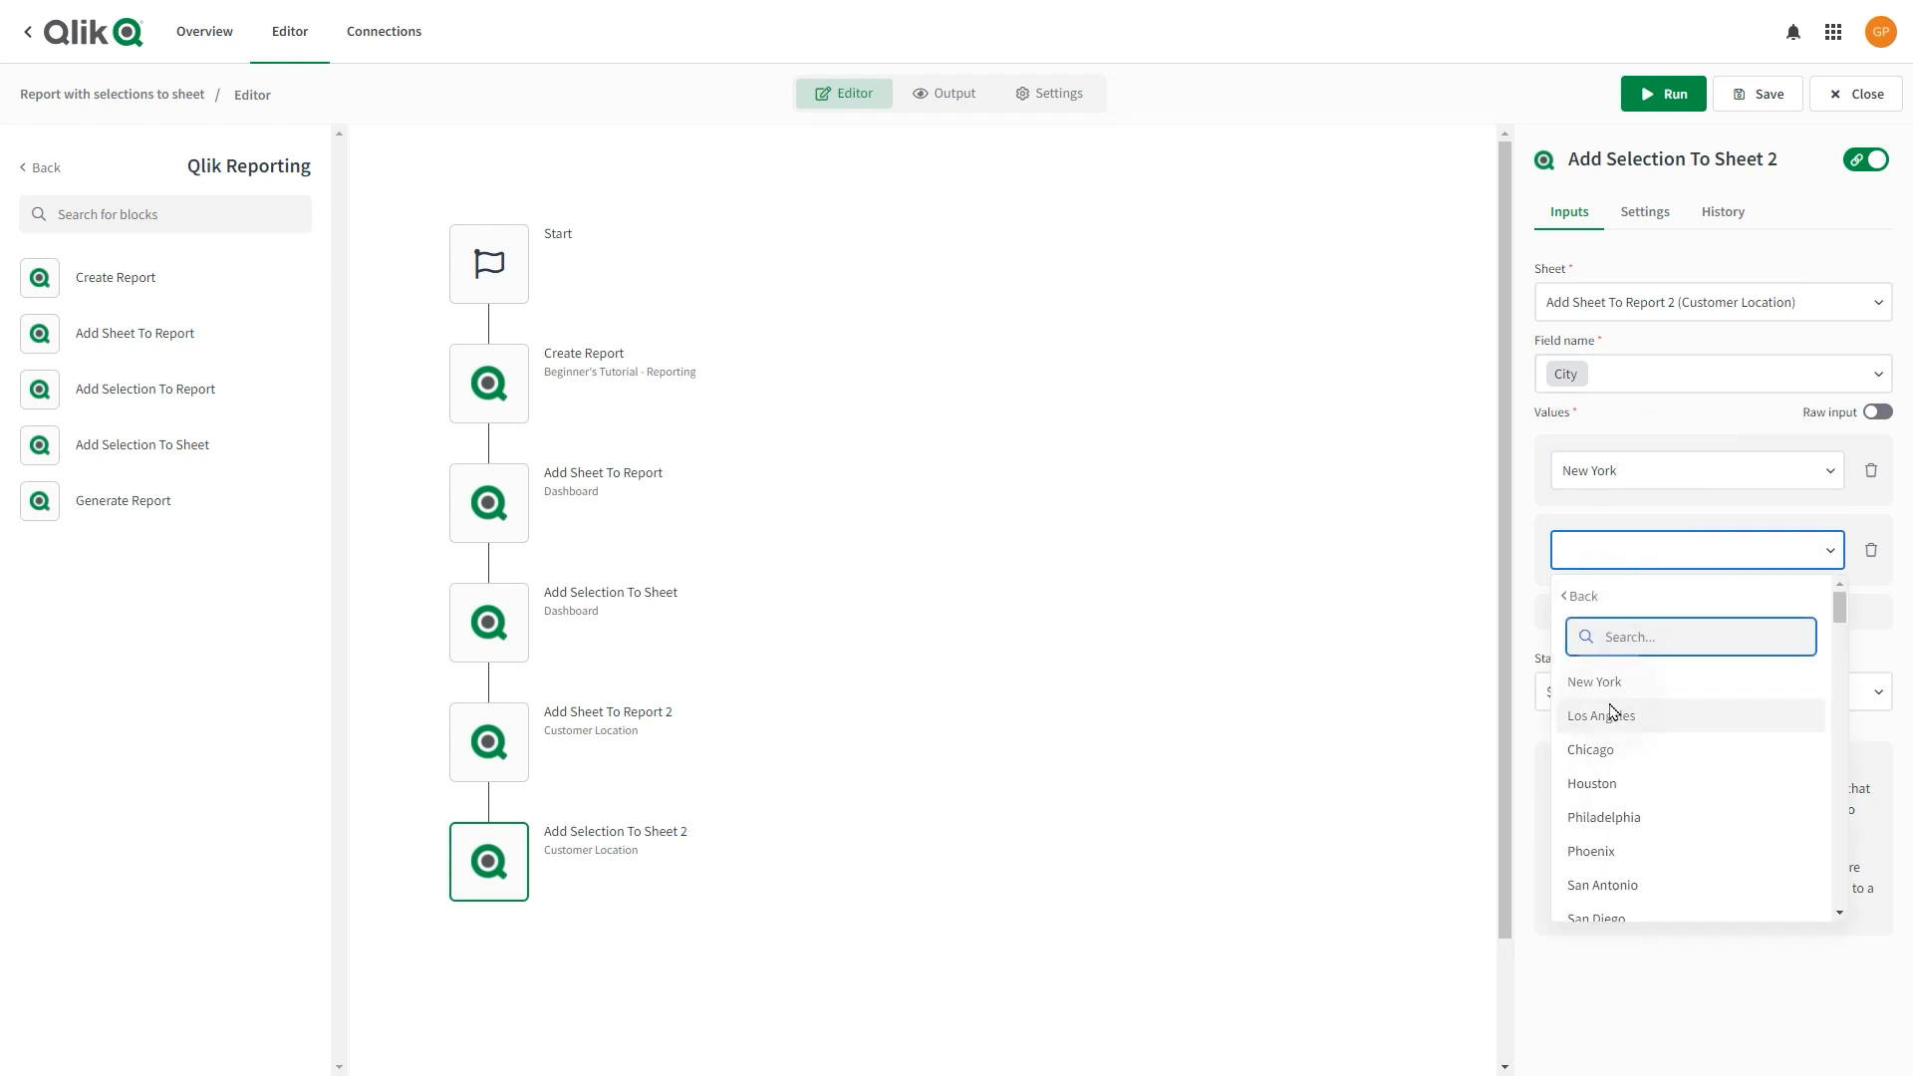
{"action": "left_click", "coordinate": [1612, 713]}
{"action": "left_click", "coordinate": [709, 721]}
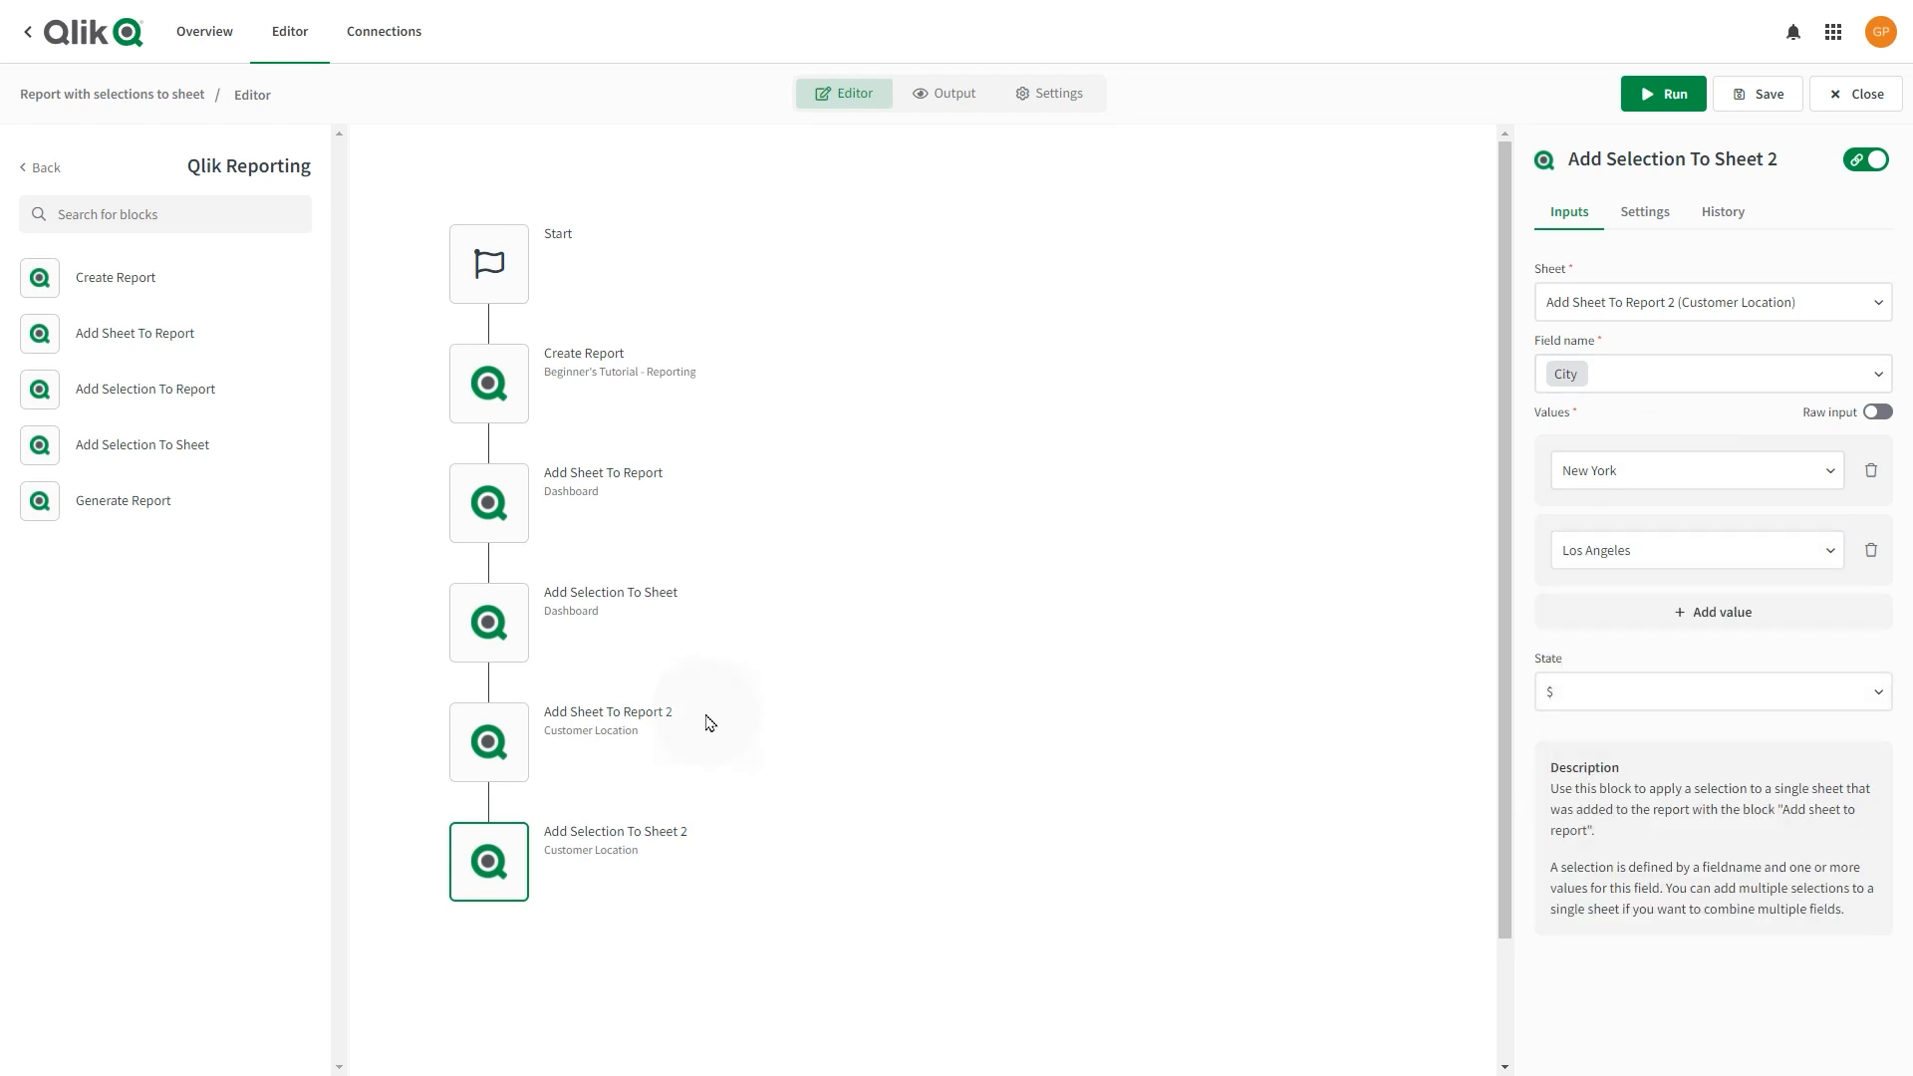
Add a Generate Report block at the end of the flow and bring up the Mail blocks.
{"action": "left_click_drag", "start_coordinate": [51, 499], "coordinate": [483, 952]}
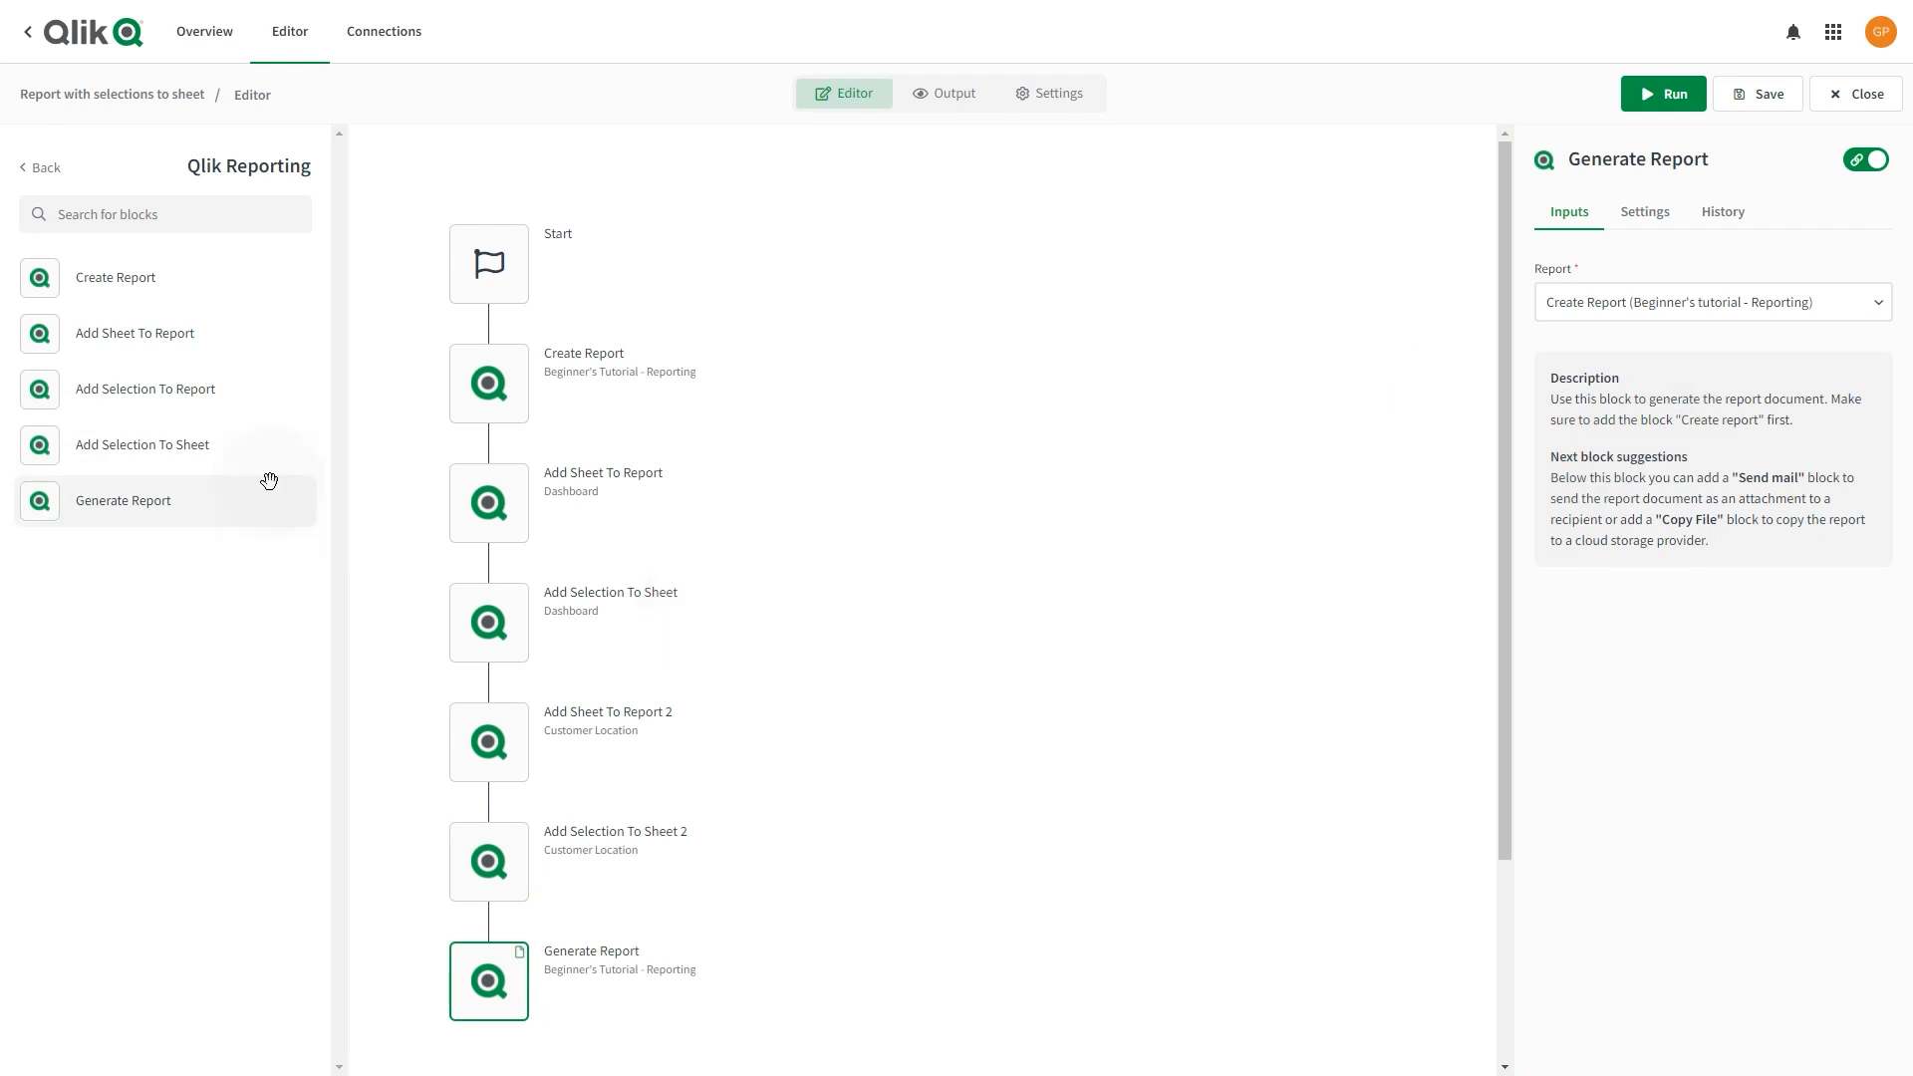
{"action": "left_click", "coordinate": [39, 163]}
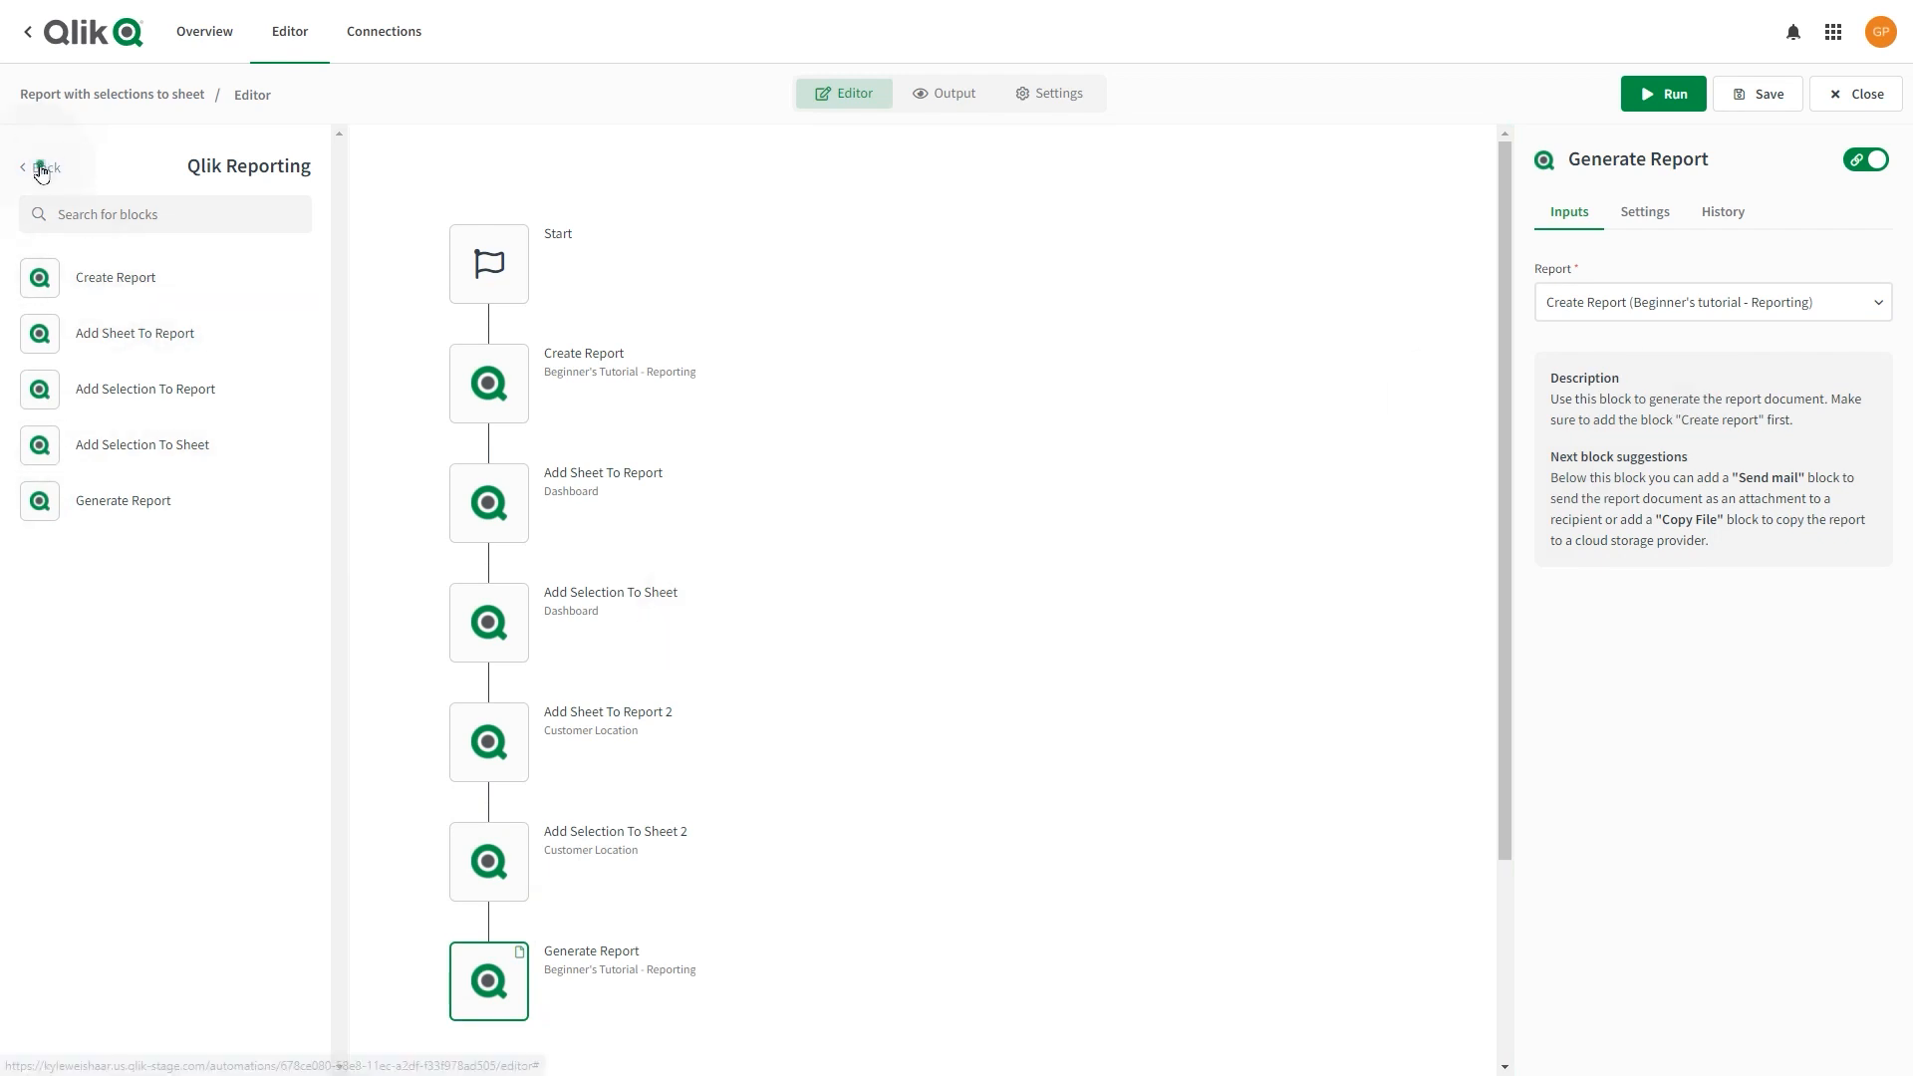
{"action": "left_click", "coordinate": [69, 697]}
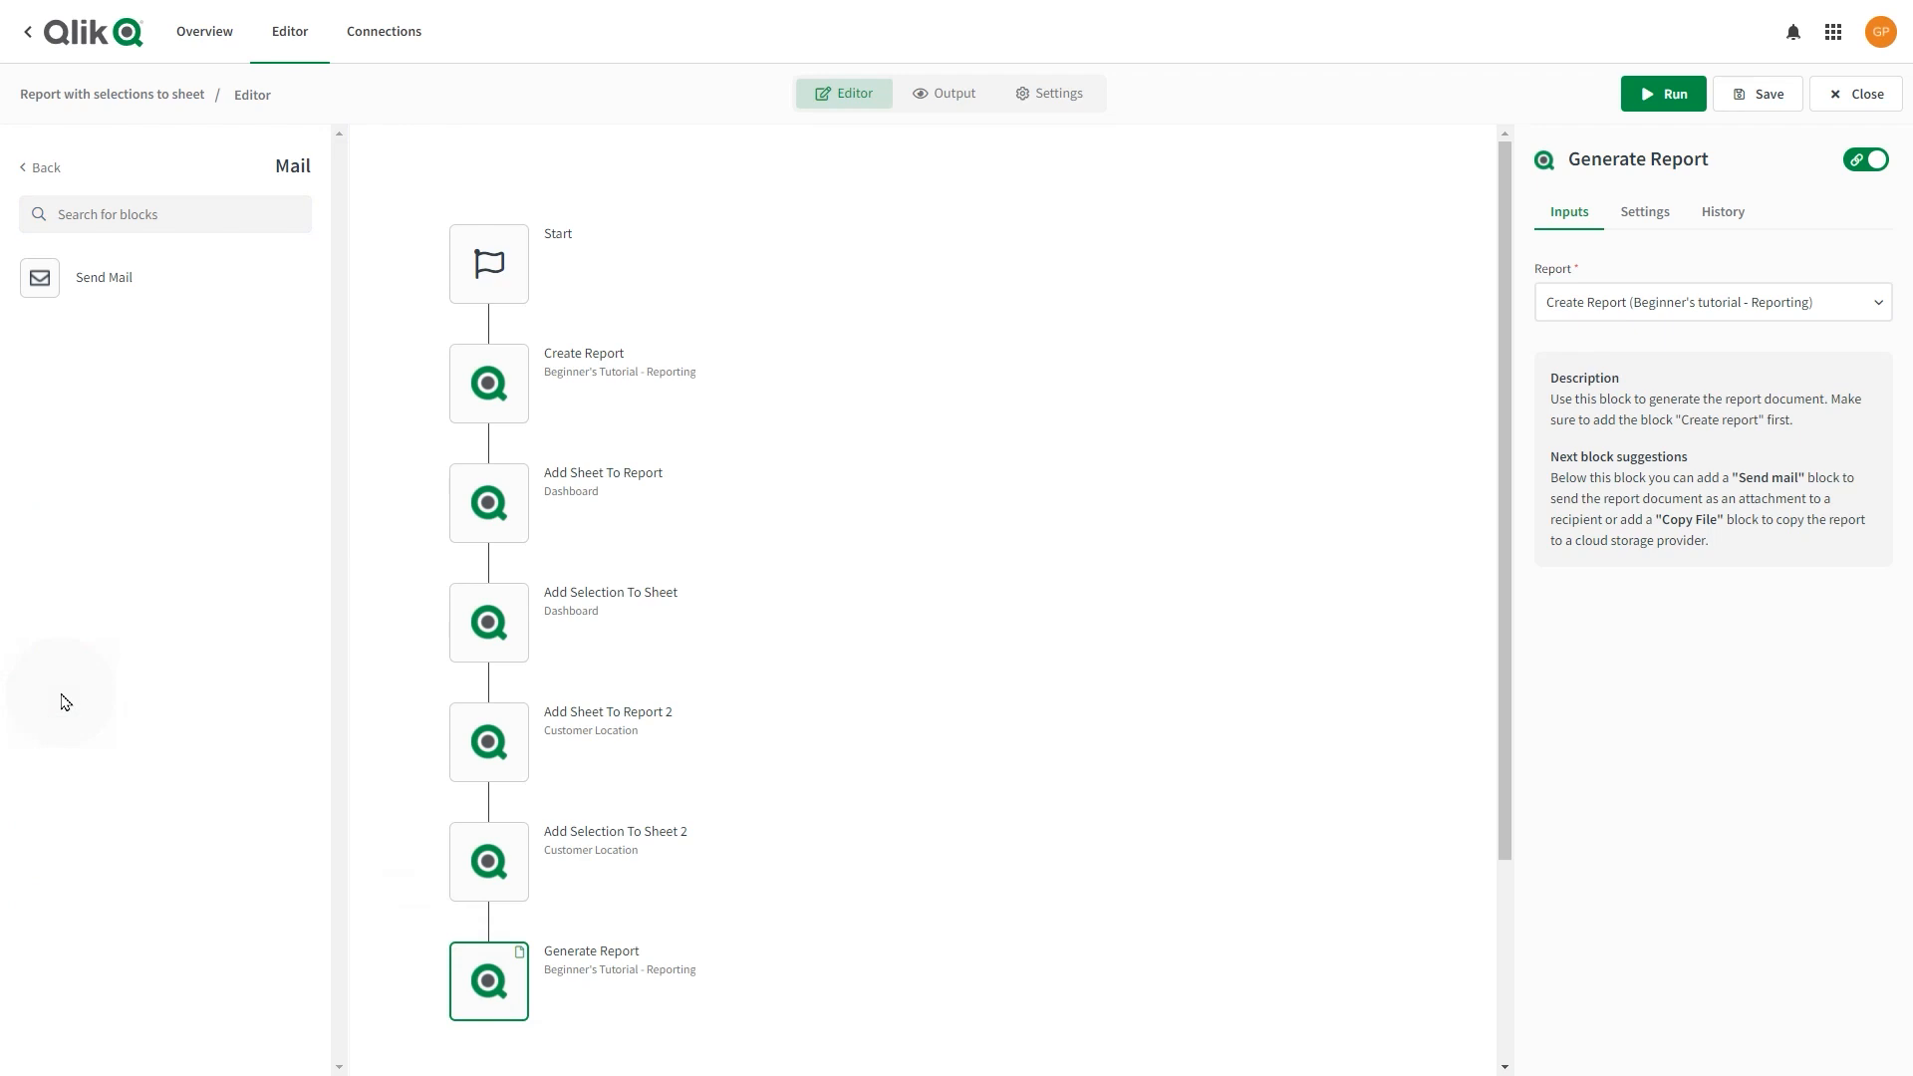
Add a Send Mail block after Generate Report, linked to the existing Mail connection.
{"action": "left_click_drag", "start_coordinate": [100, 279], "coordinate": [475, 1046]}
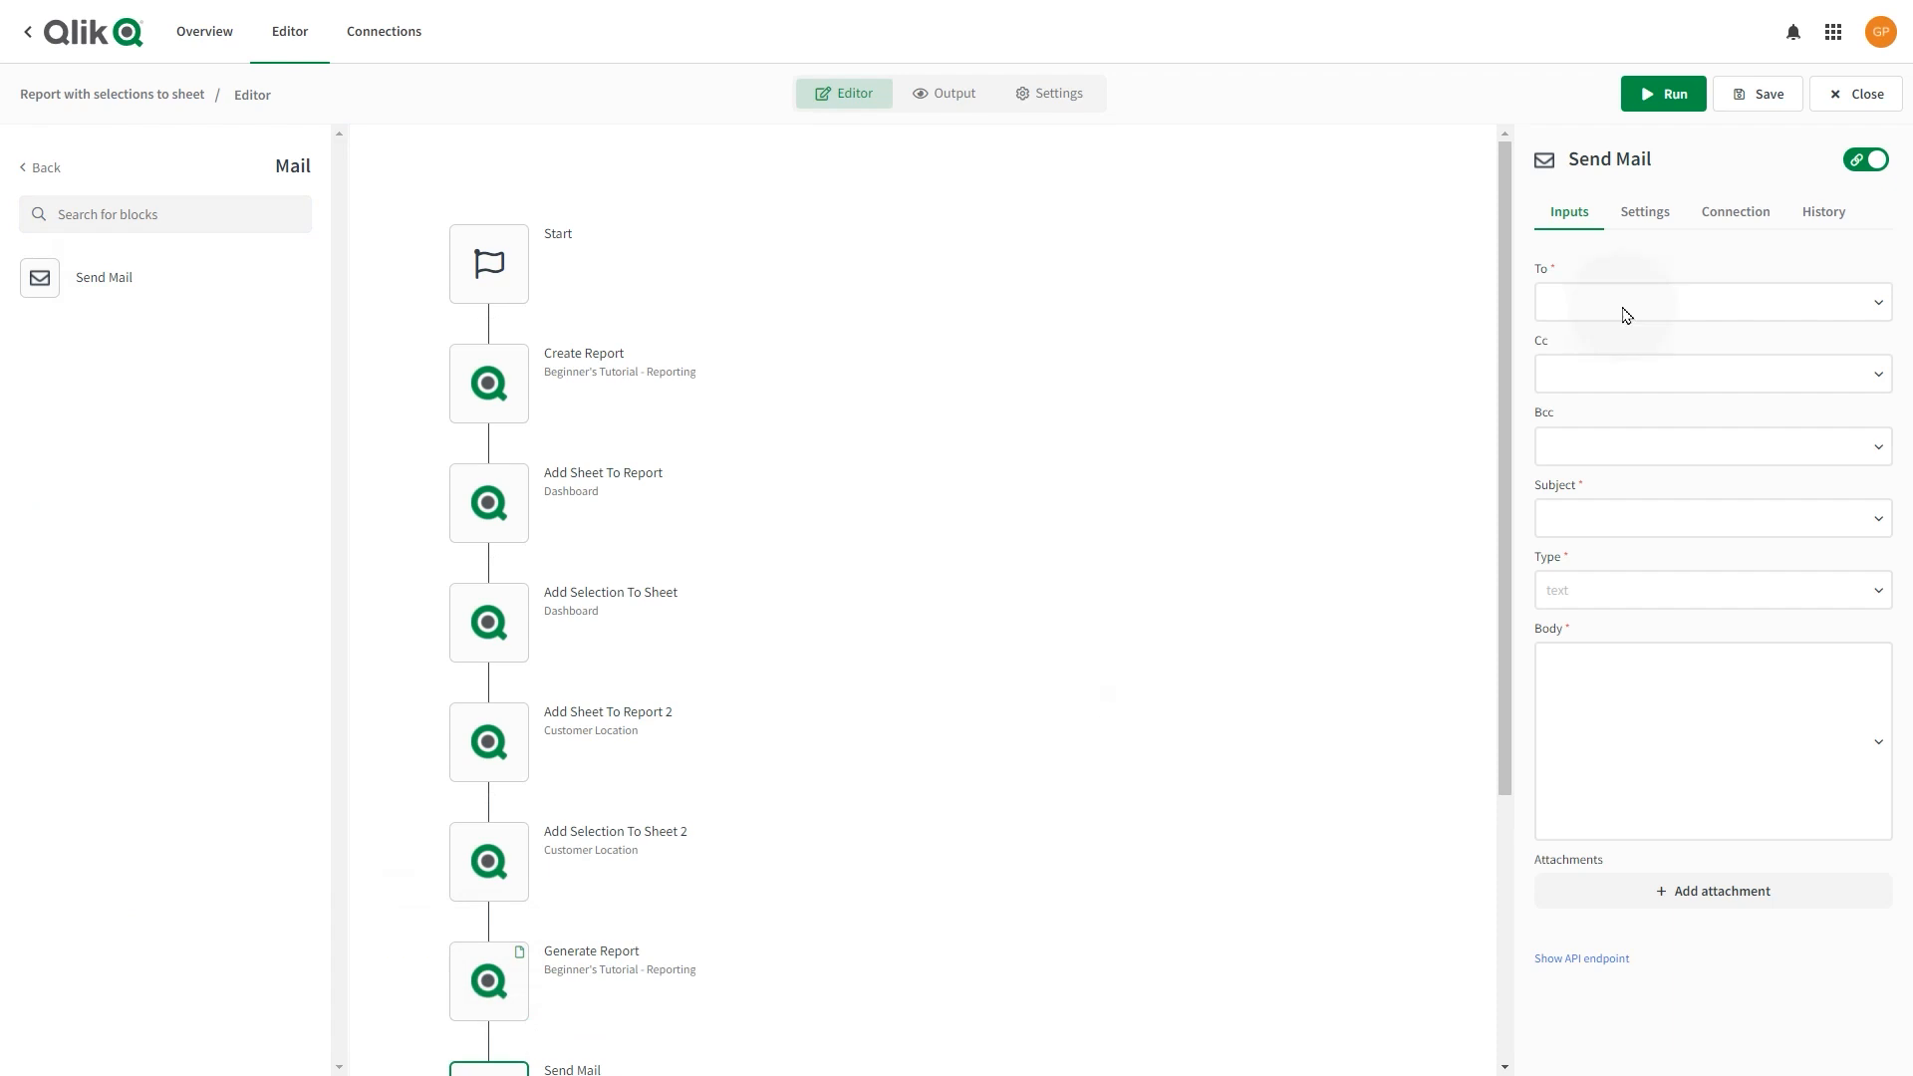
{"action": "left_click", "coordinate": [1763, 217]}
{"action": "left_click", "coordinate": [1722, 289]}
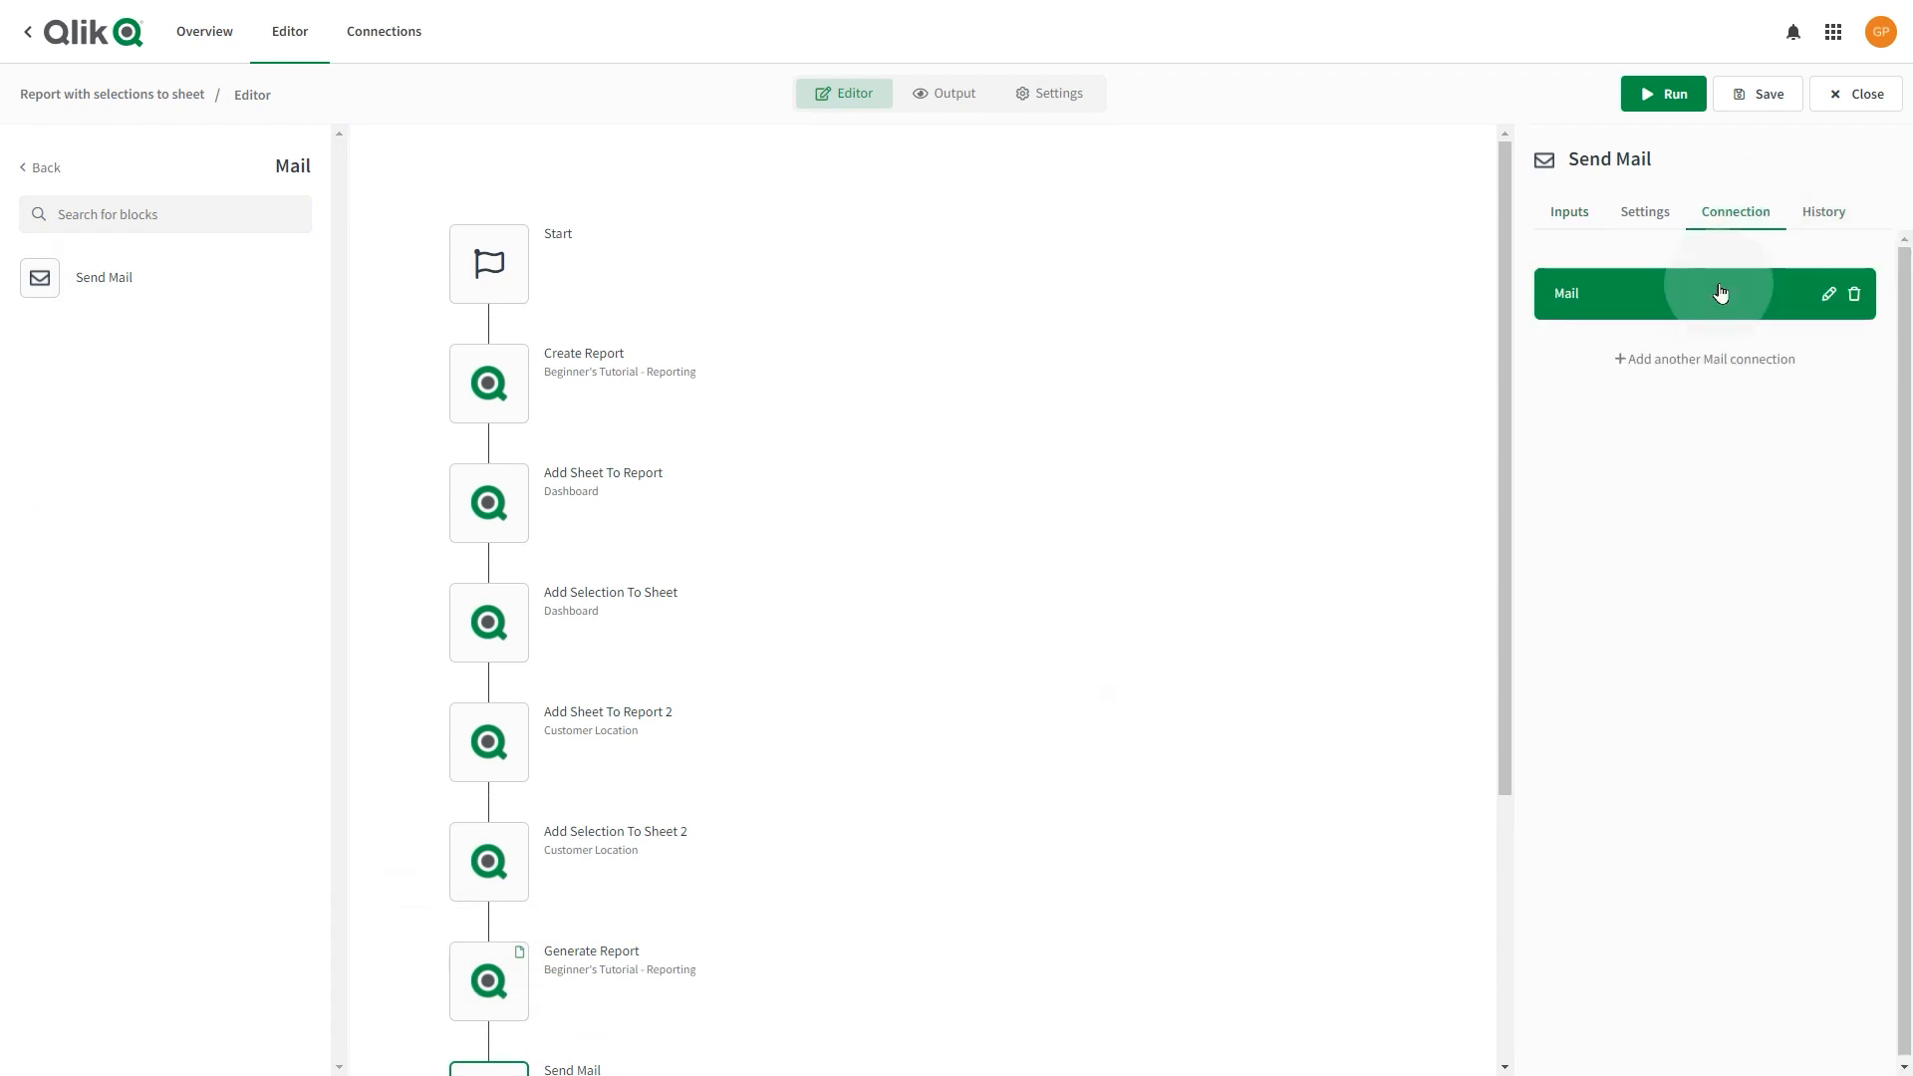
{"action": "left_click", "coordinate": [1826, 305]}
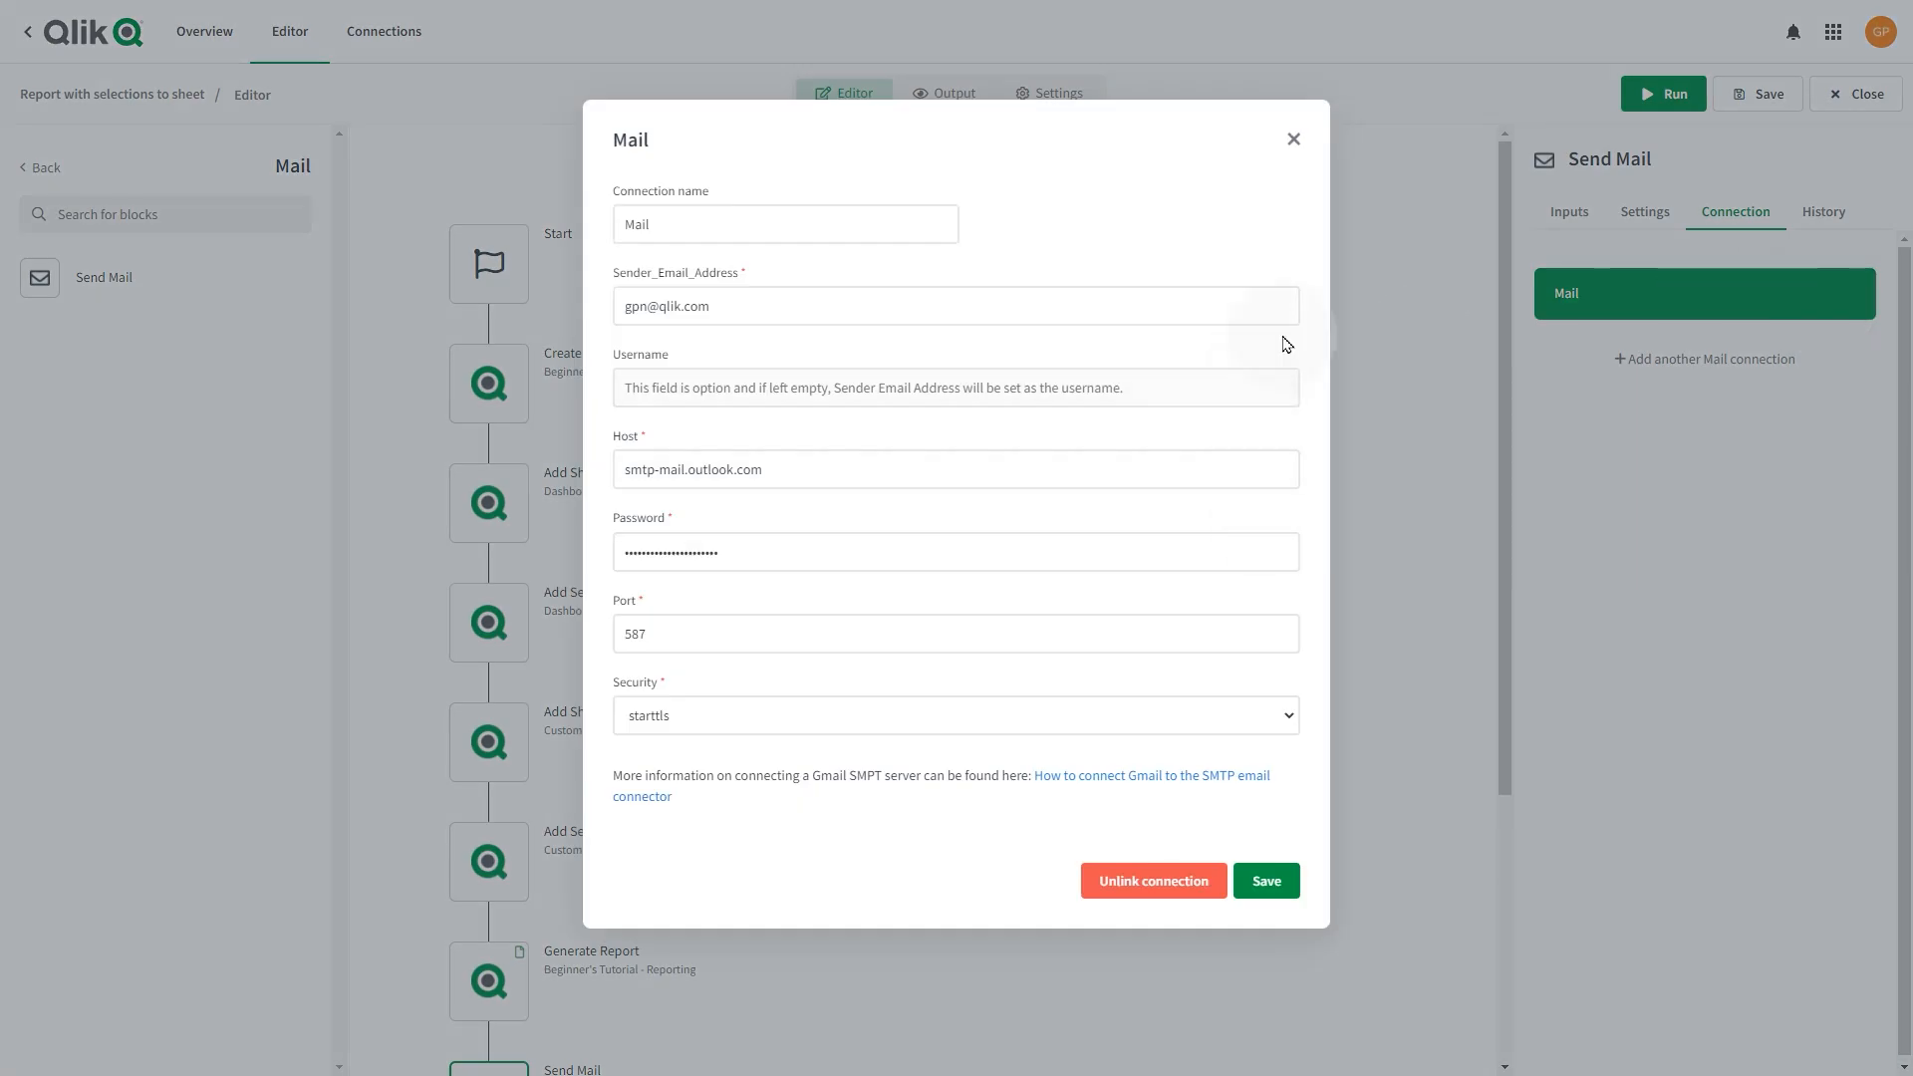
{"action": "left_click", "coordinate": [1293, 139]}
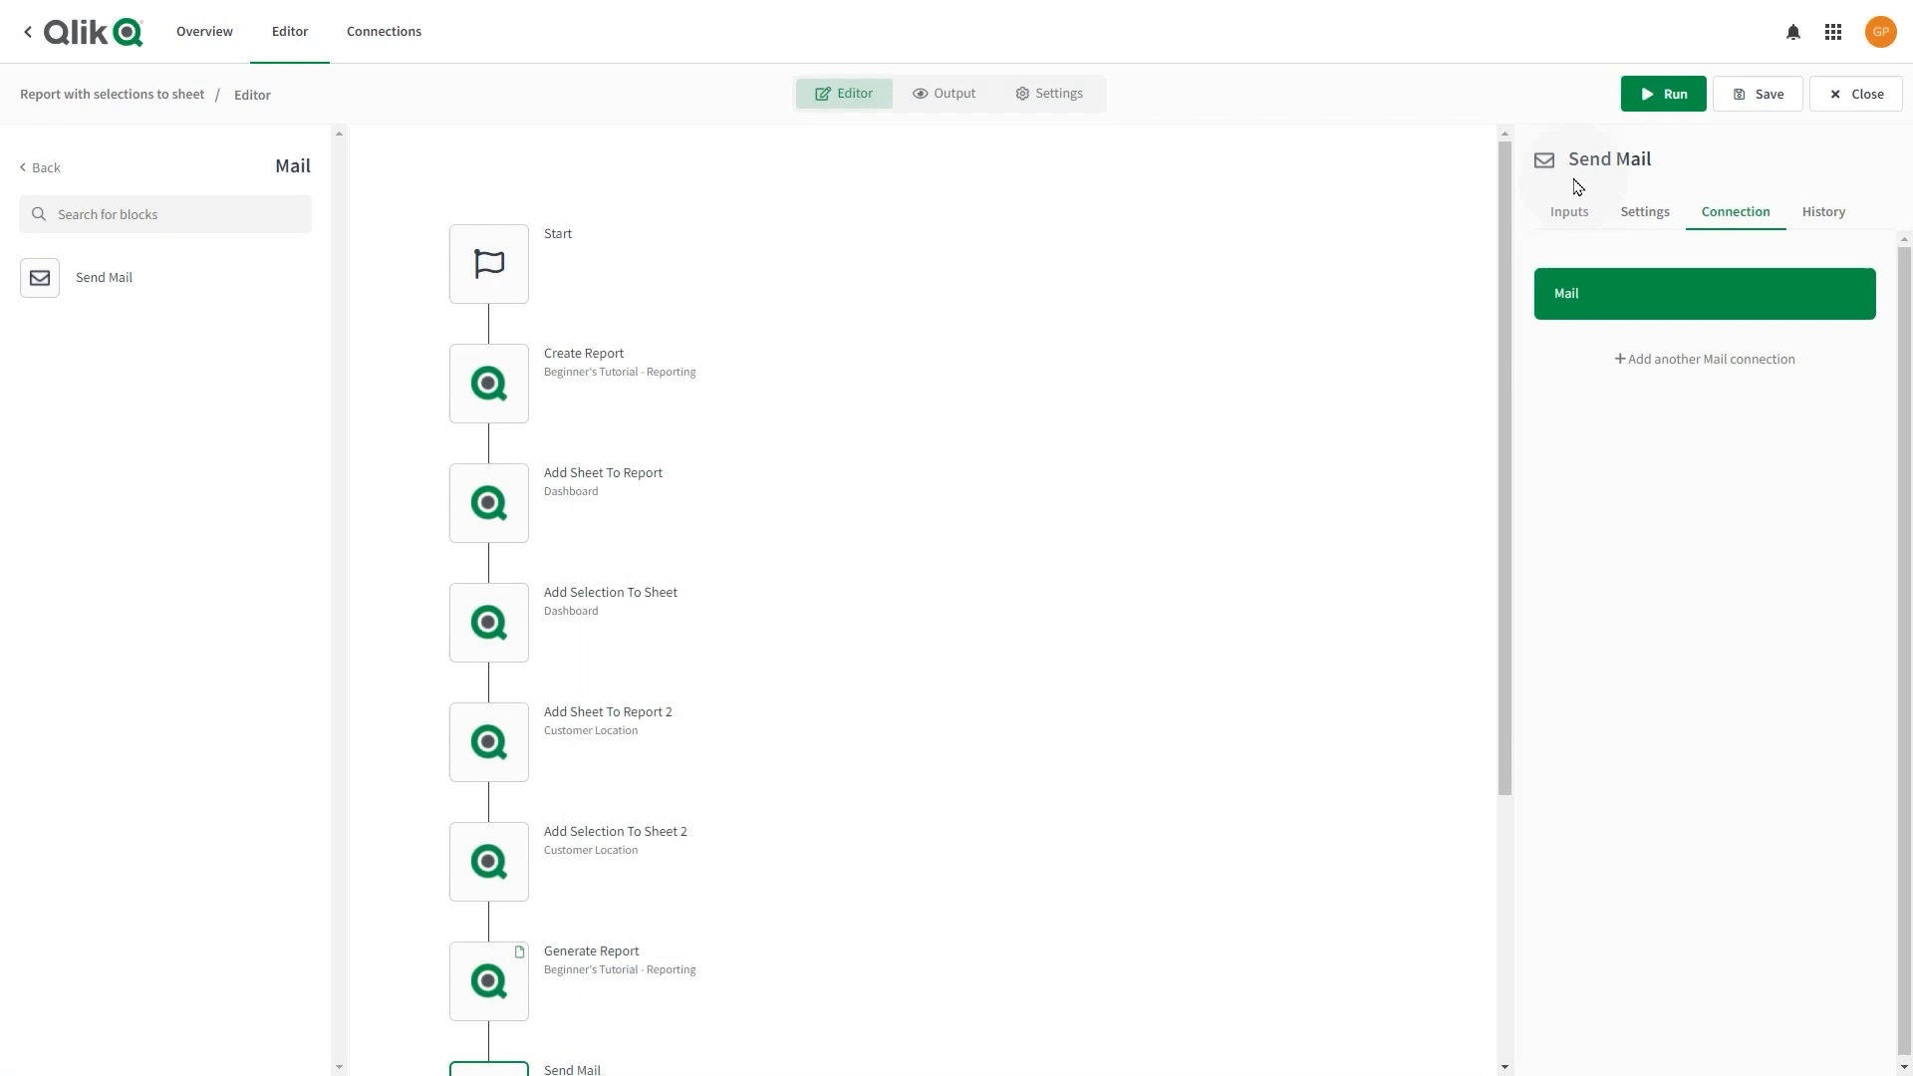
{"action": "left_click", "coordinate": [1584, 211]}
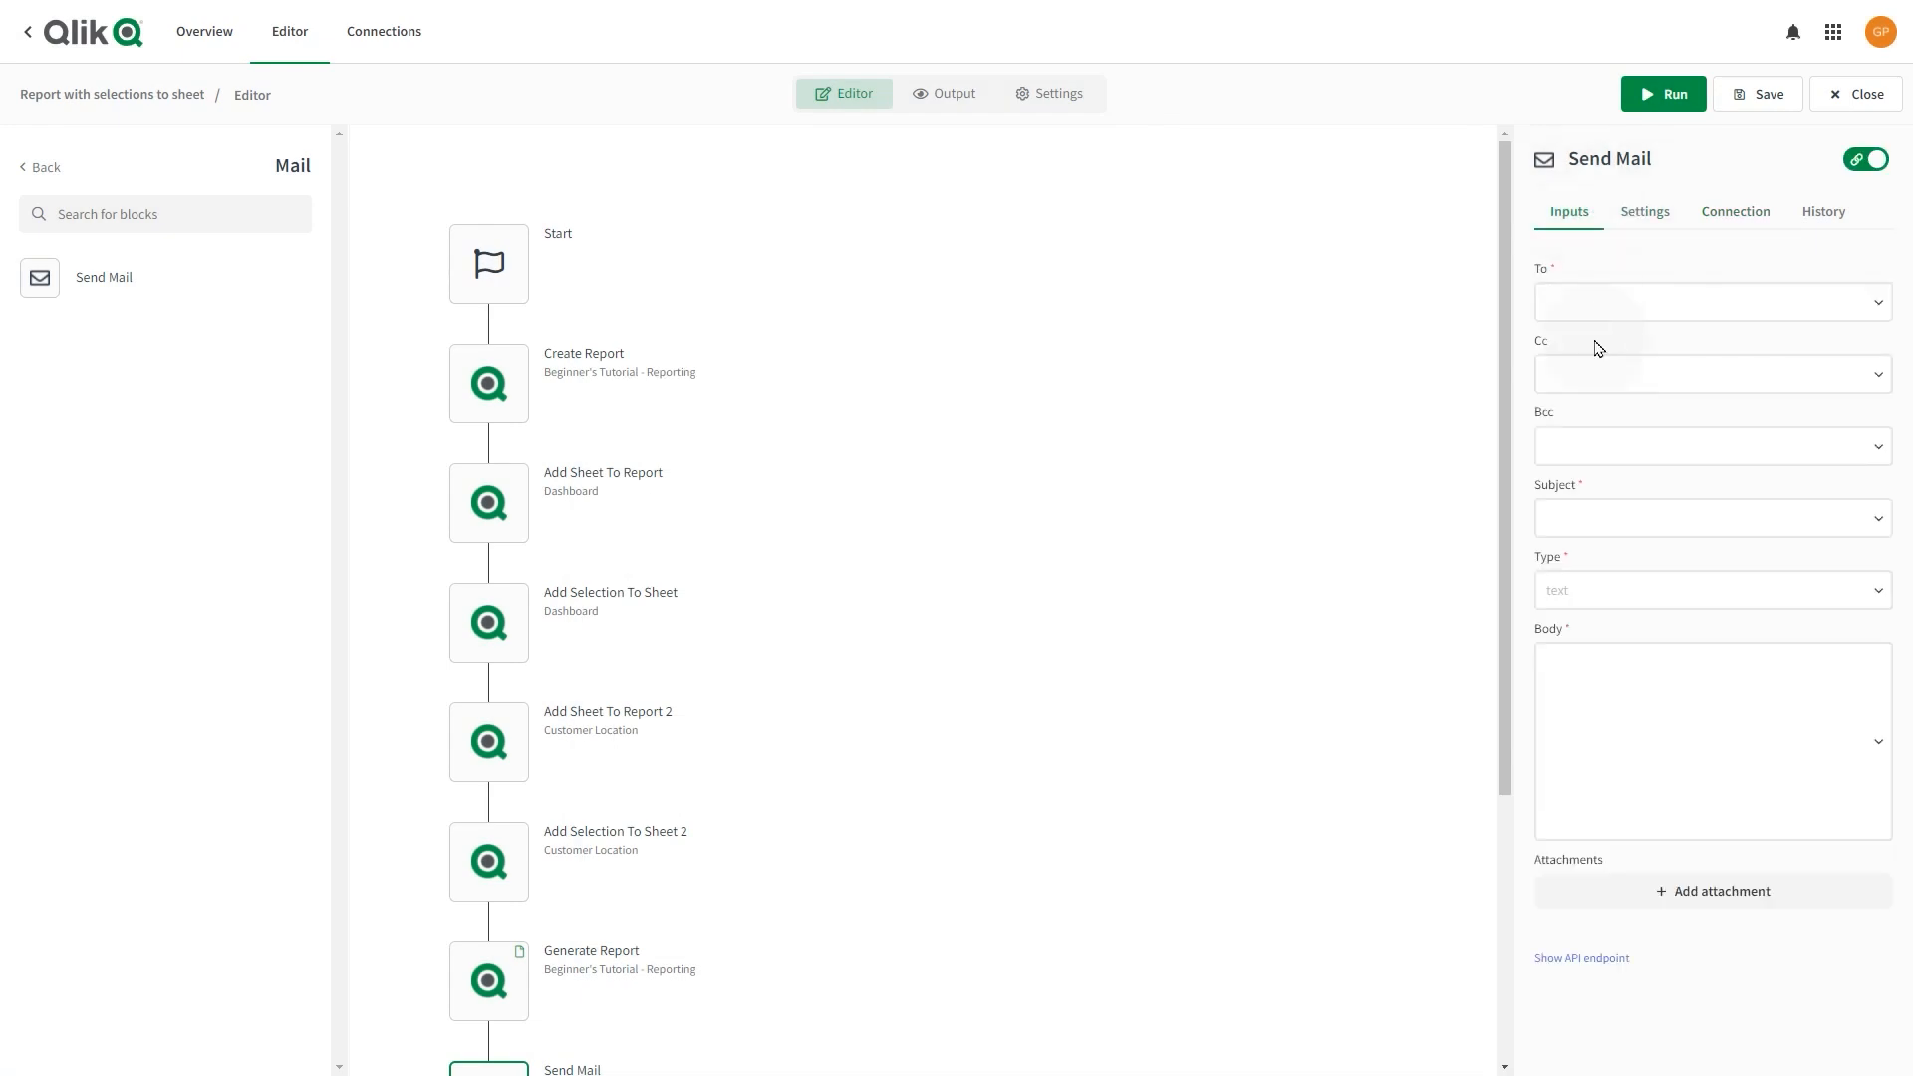
Fill in the recipient's e-mail, subject 'Report with selections applied to sheets', and a plain-text body.
{"action": "left_click", "coordinate": [1597, 312]}
{"action": "type", "text": "go"}
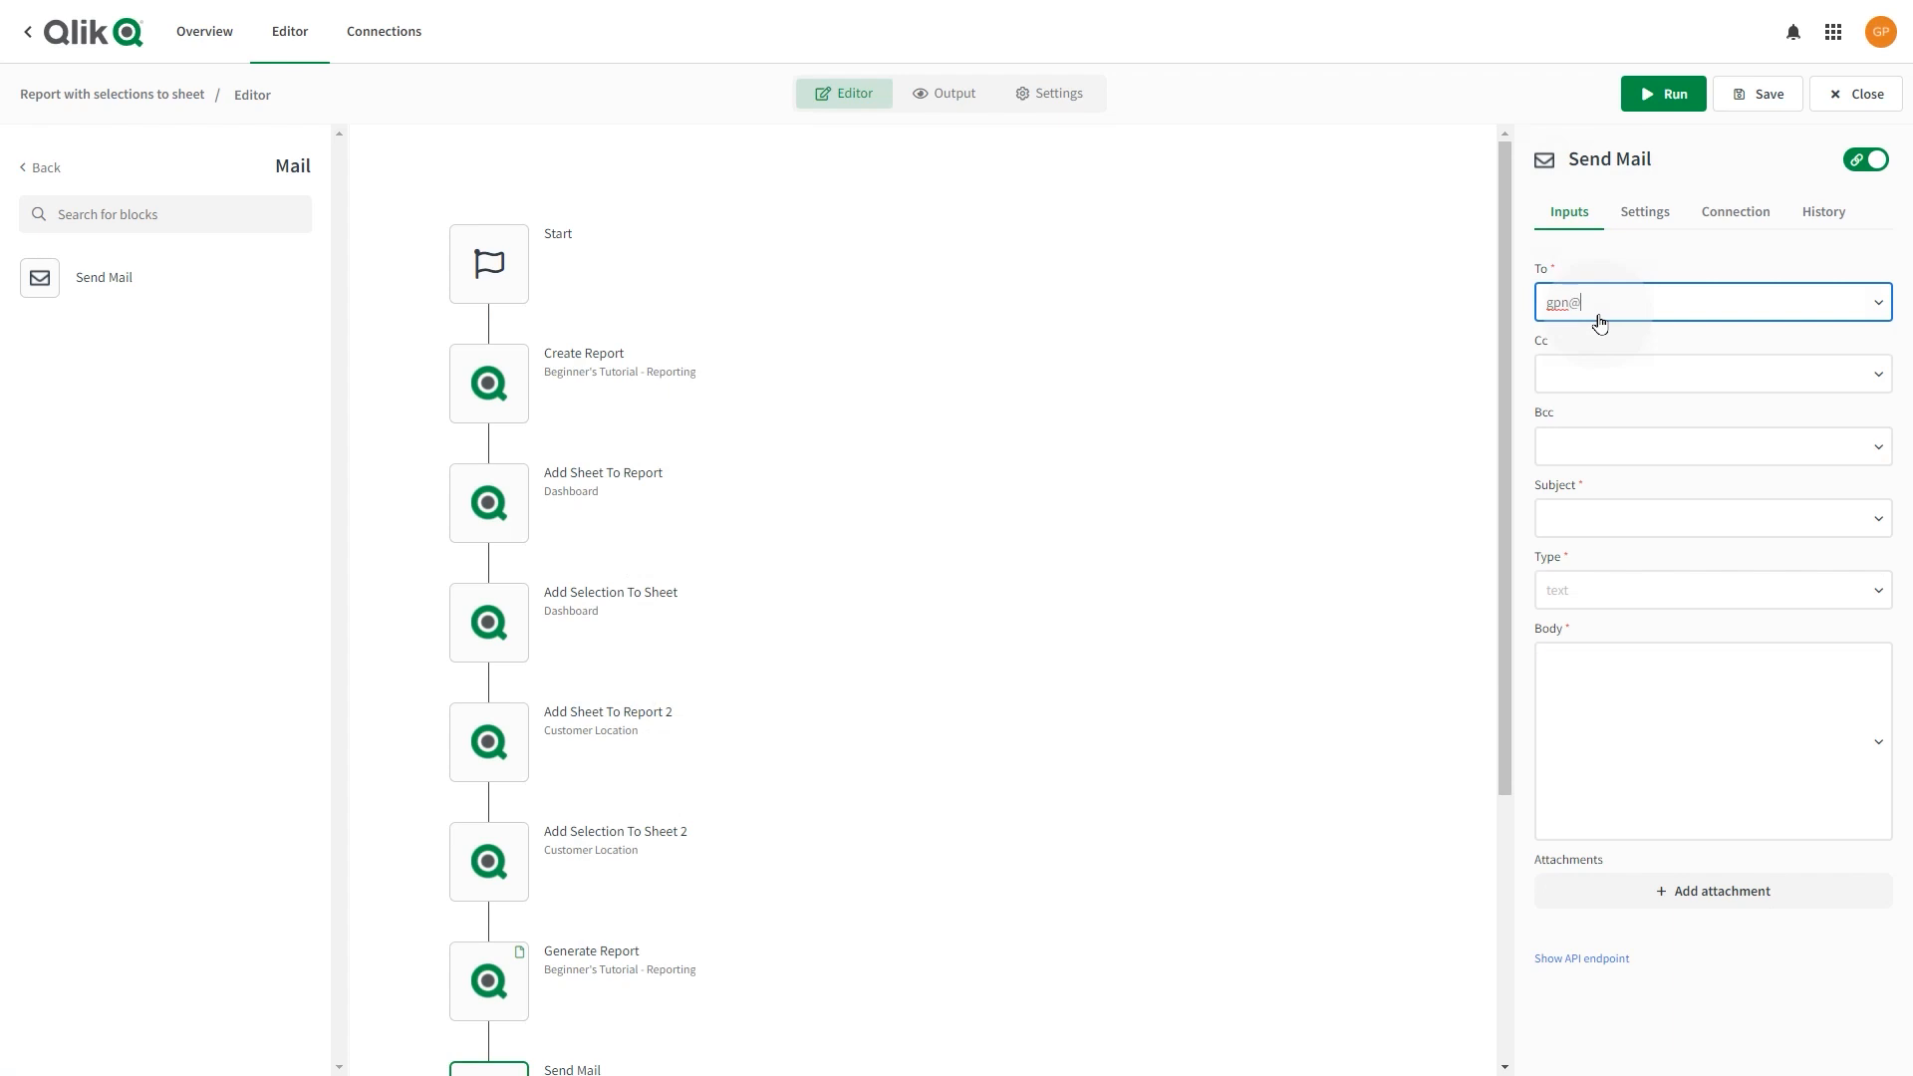
{"action": "left_click", "coordinate": [1620, 522]}
{"action": "type", "text": "Report with "}
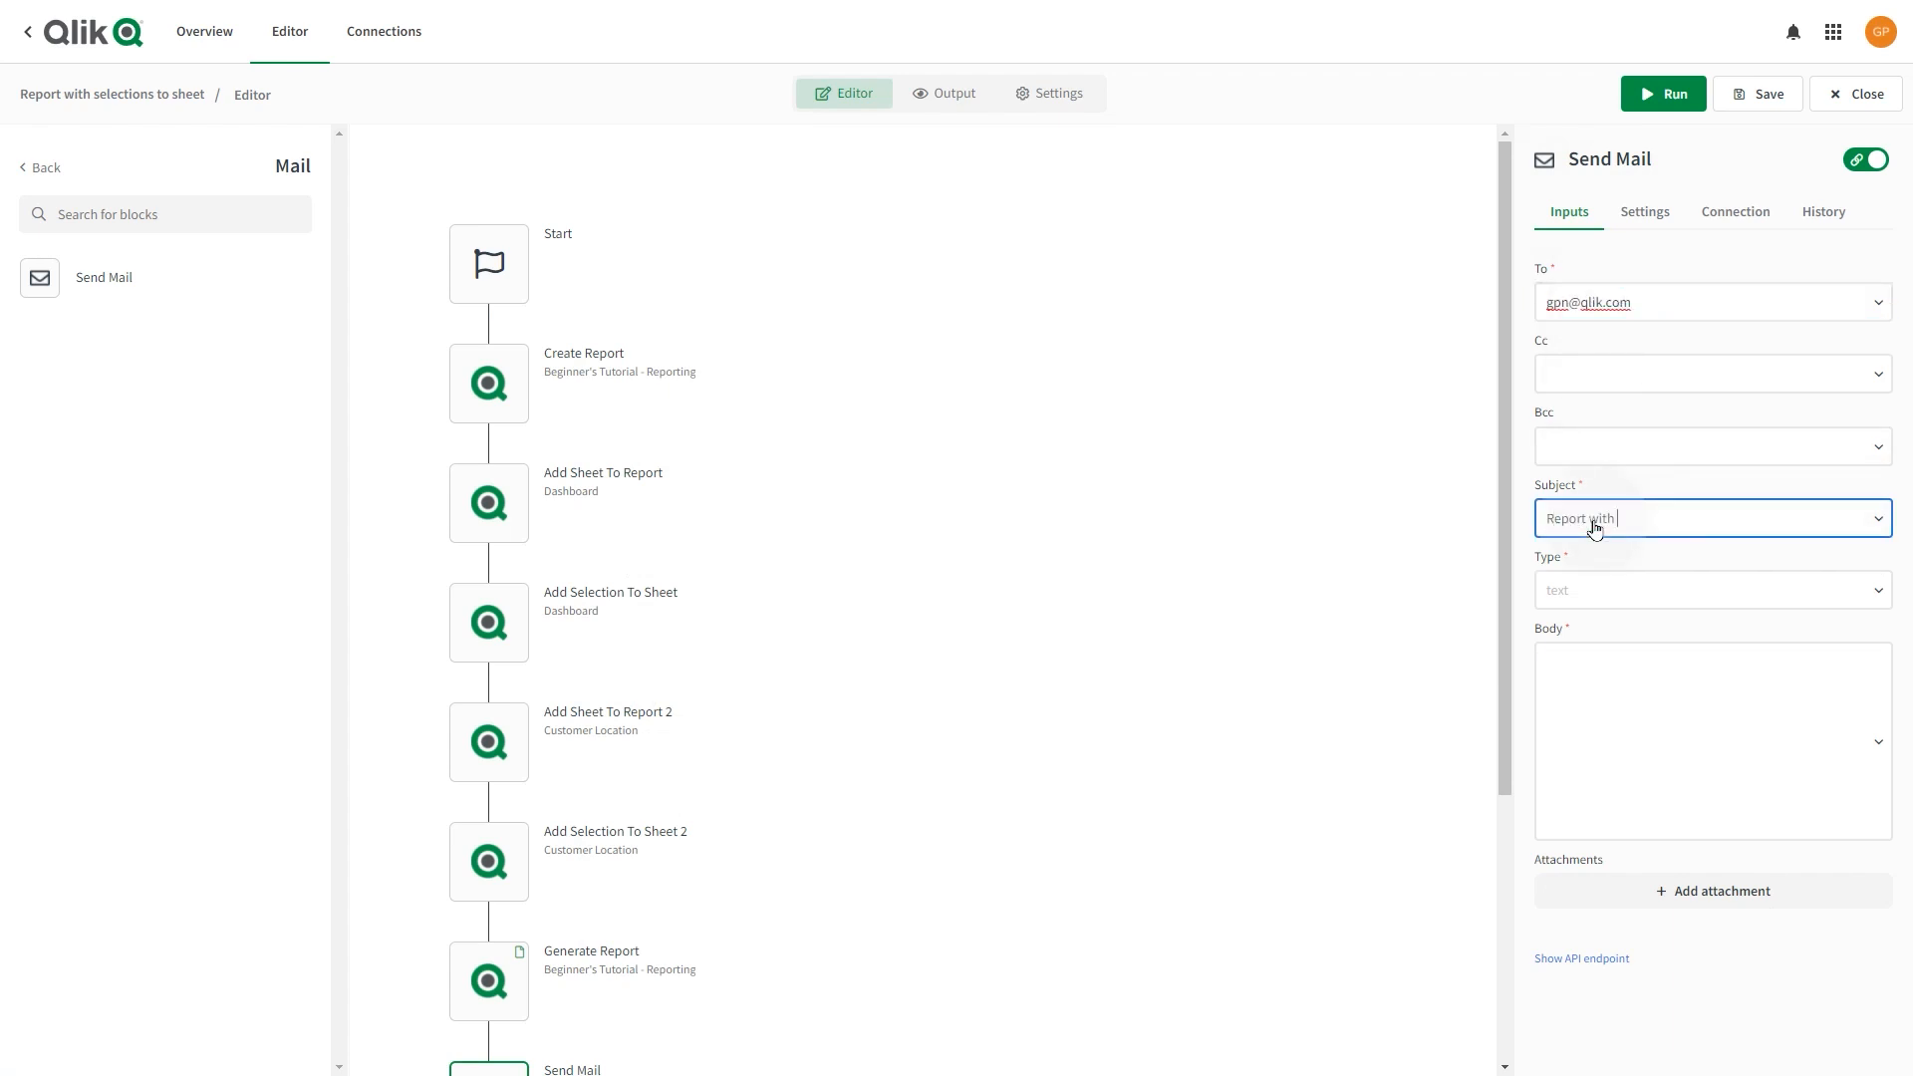
{"action": "type", "text": "selections applied to sheets"}
{"action": "left_click", "coordinate": [1605, 598]}
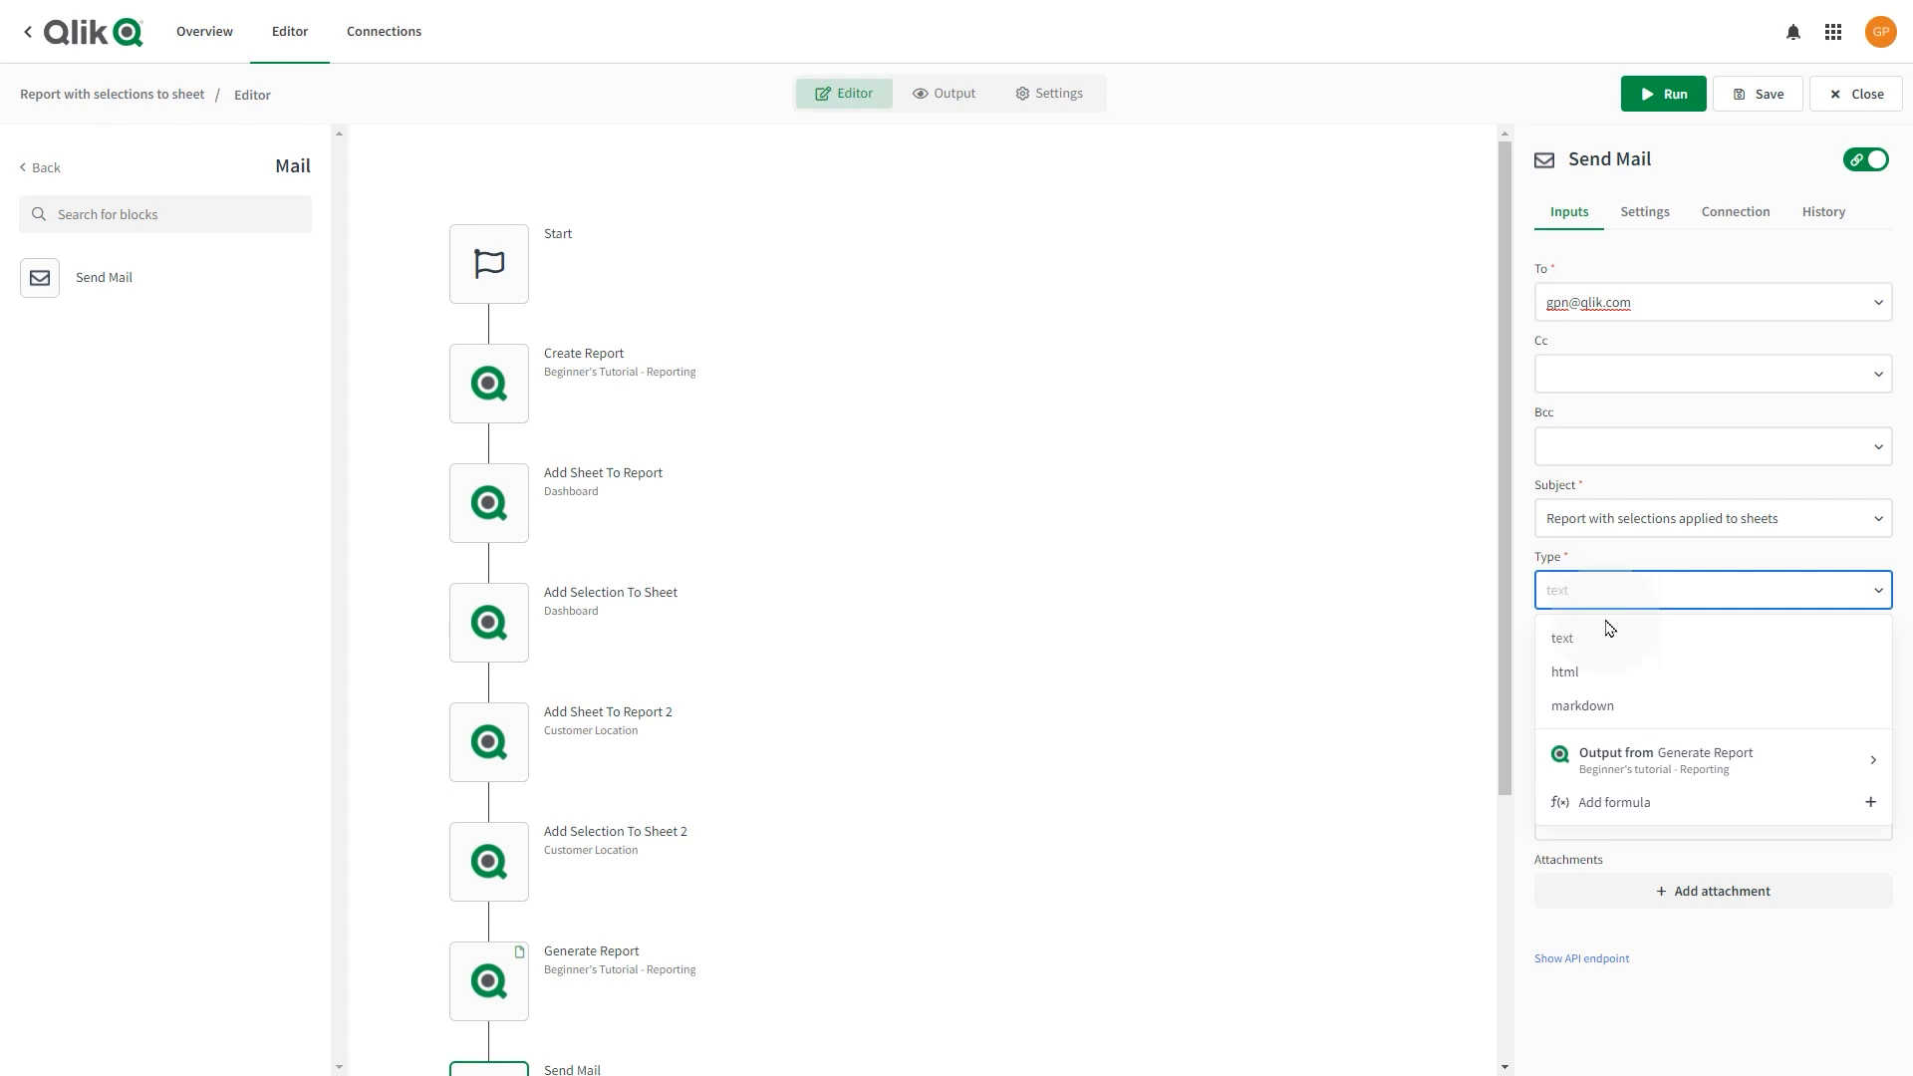
{"action": "left_click", "coordinate": [1594, 648]}
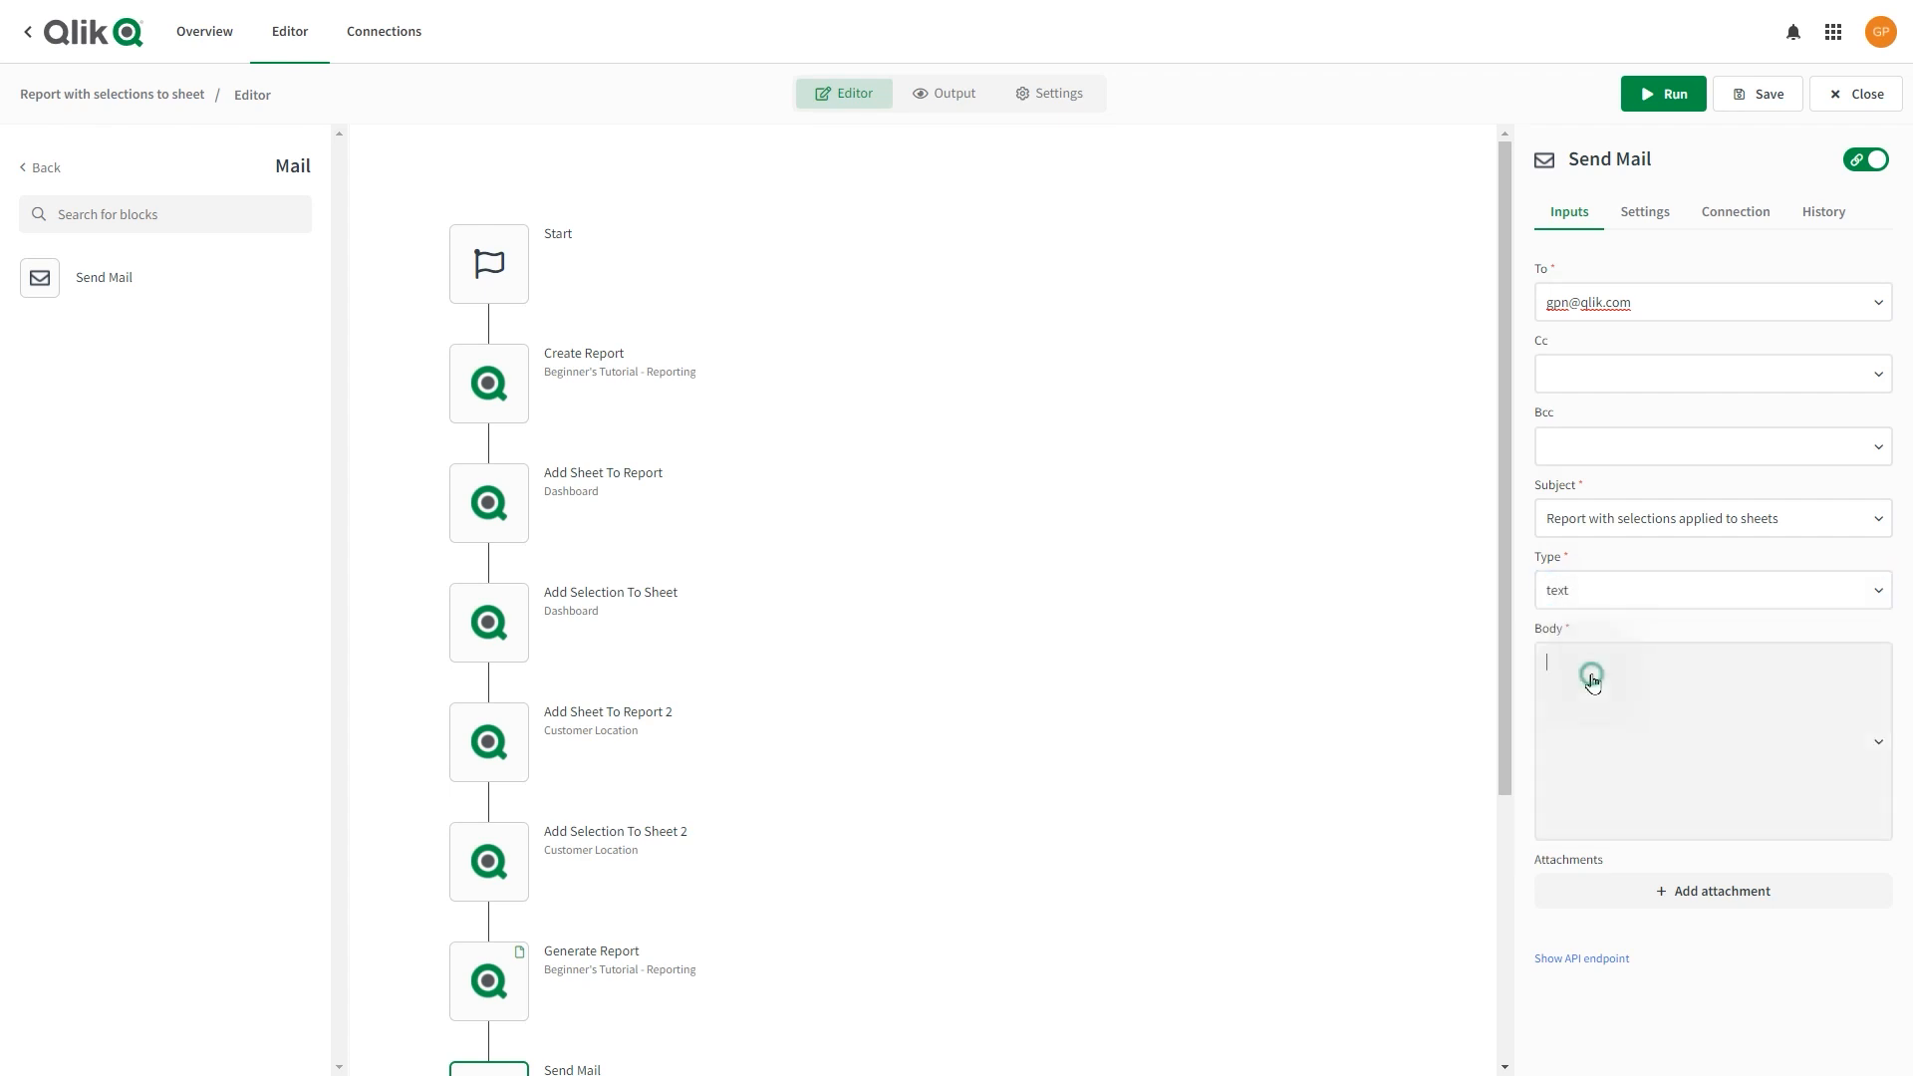
{"action": "left_click", "coordinate": [1593, 682]}
{"action": "type", "text": "Hi,"}
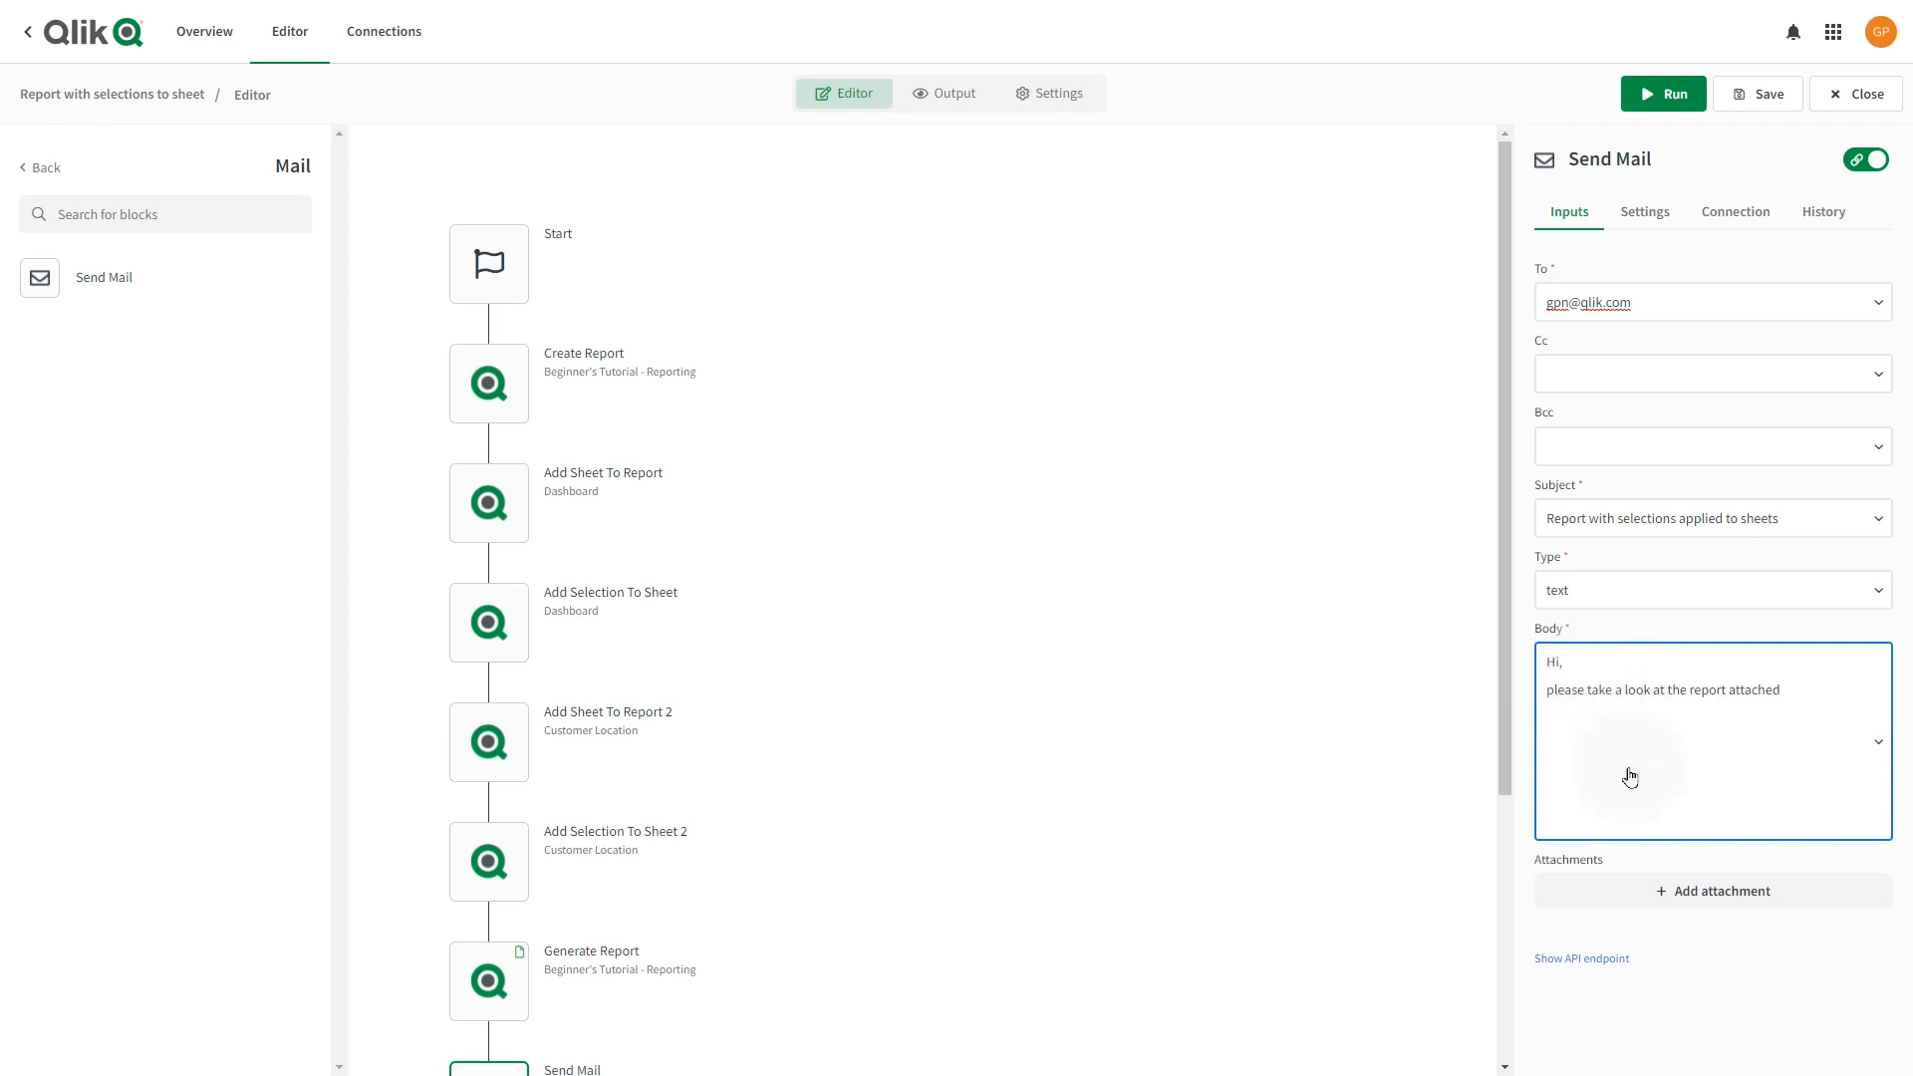
Attach the Generate Report output to the email.
{"action": "left_click", "coordinate": [1694, 906]}
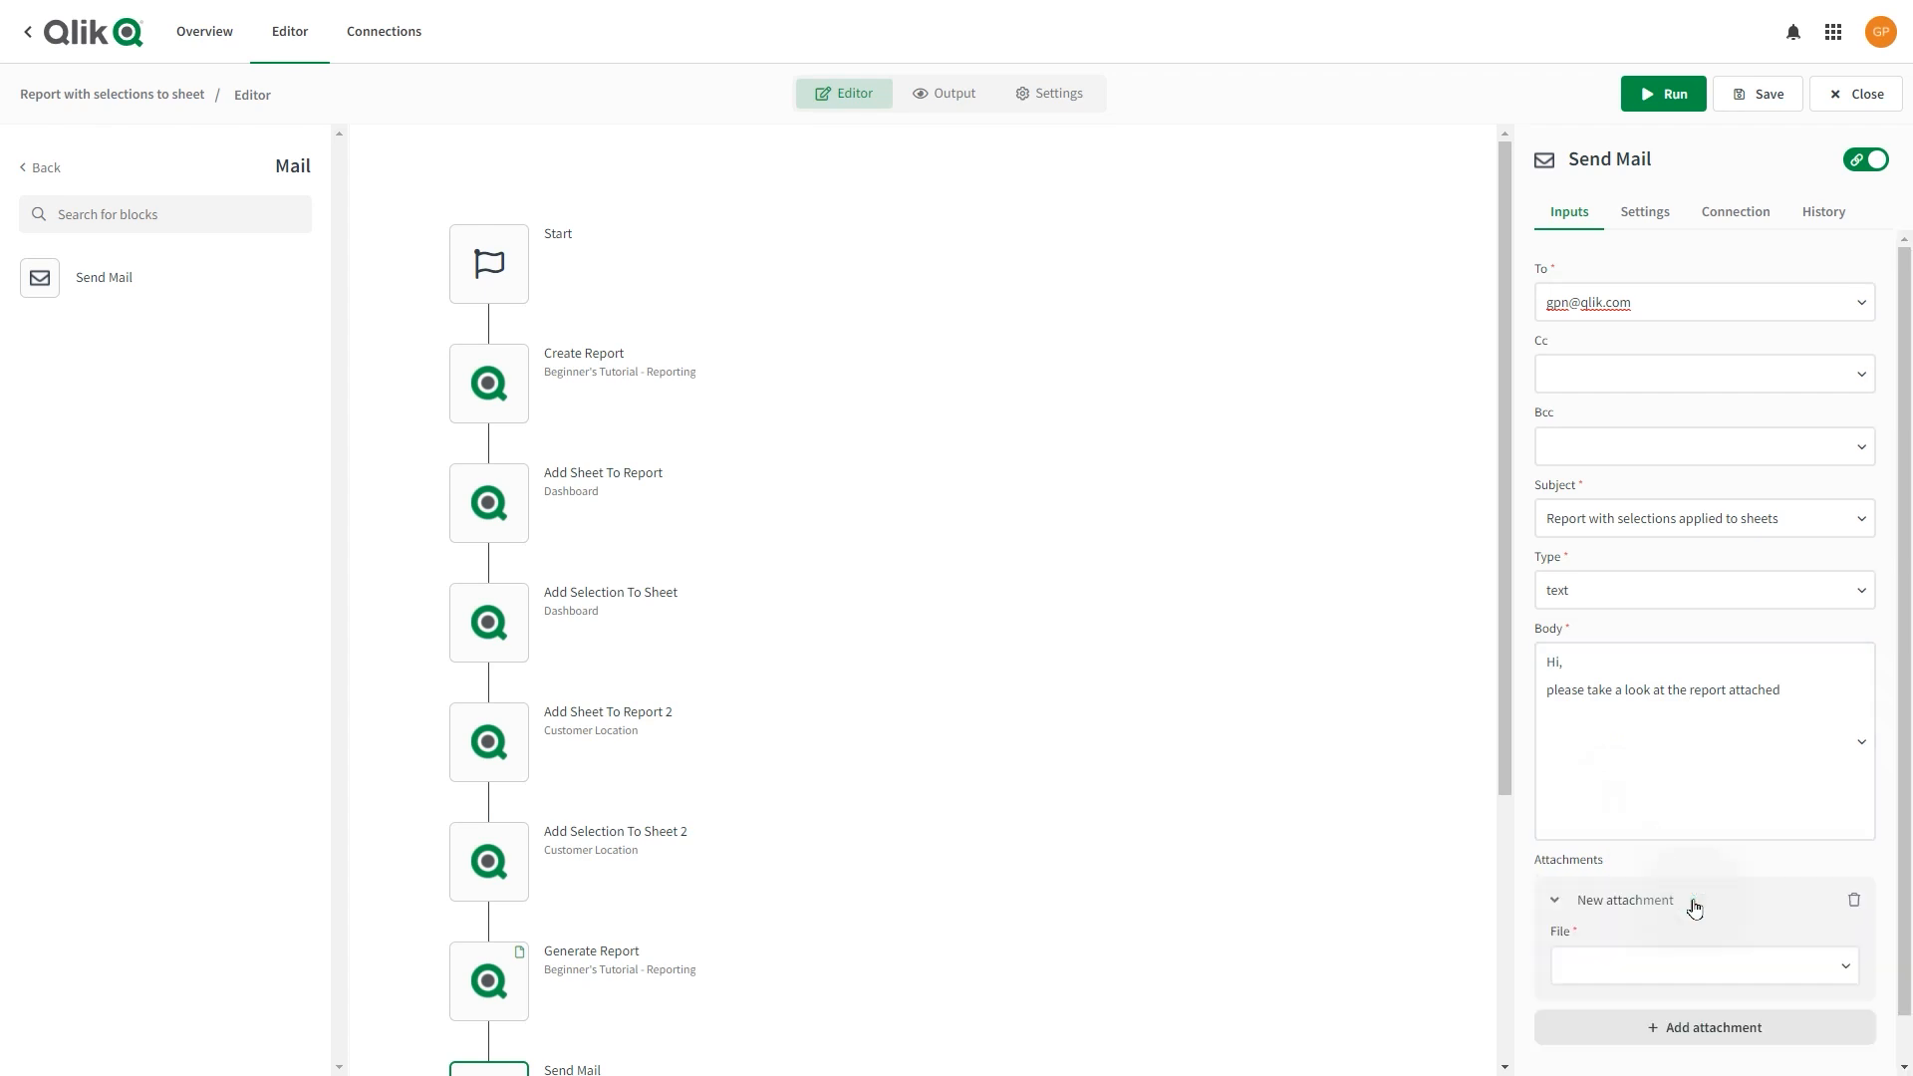
{"action": "left_click", "coordinate": [1707, 974]}
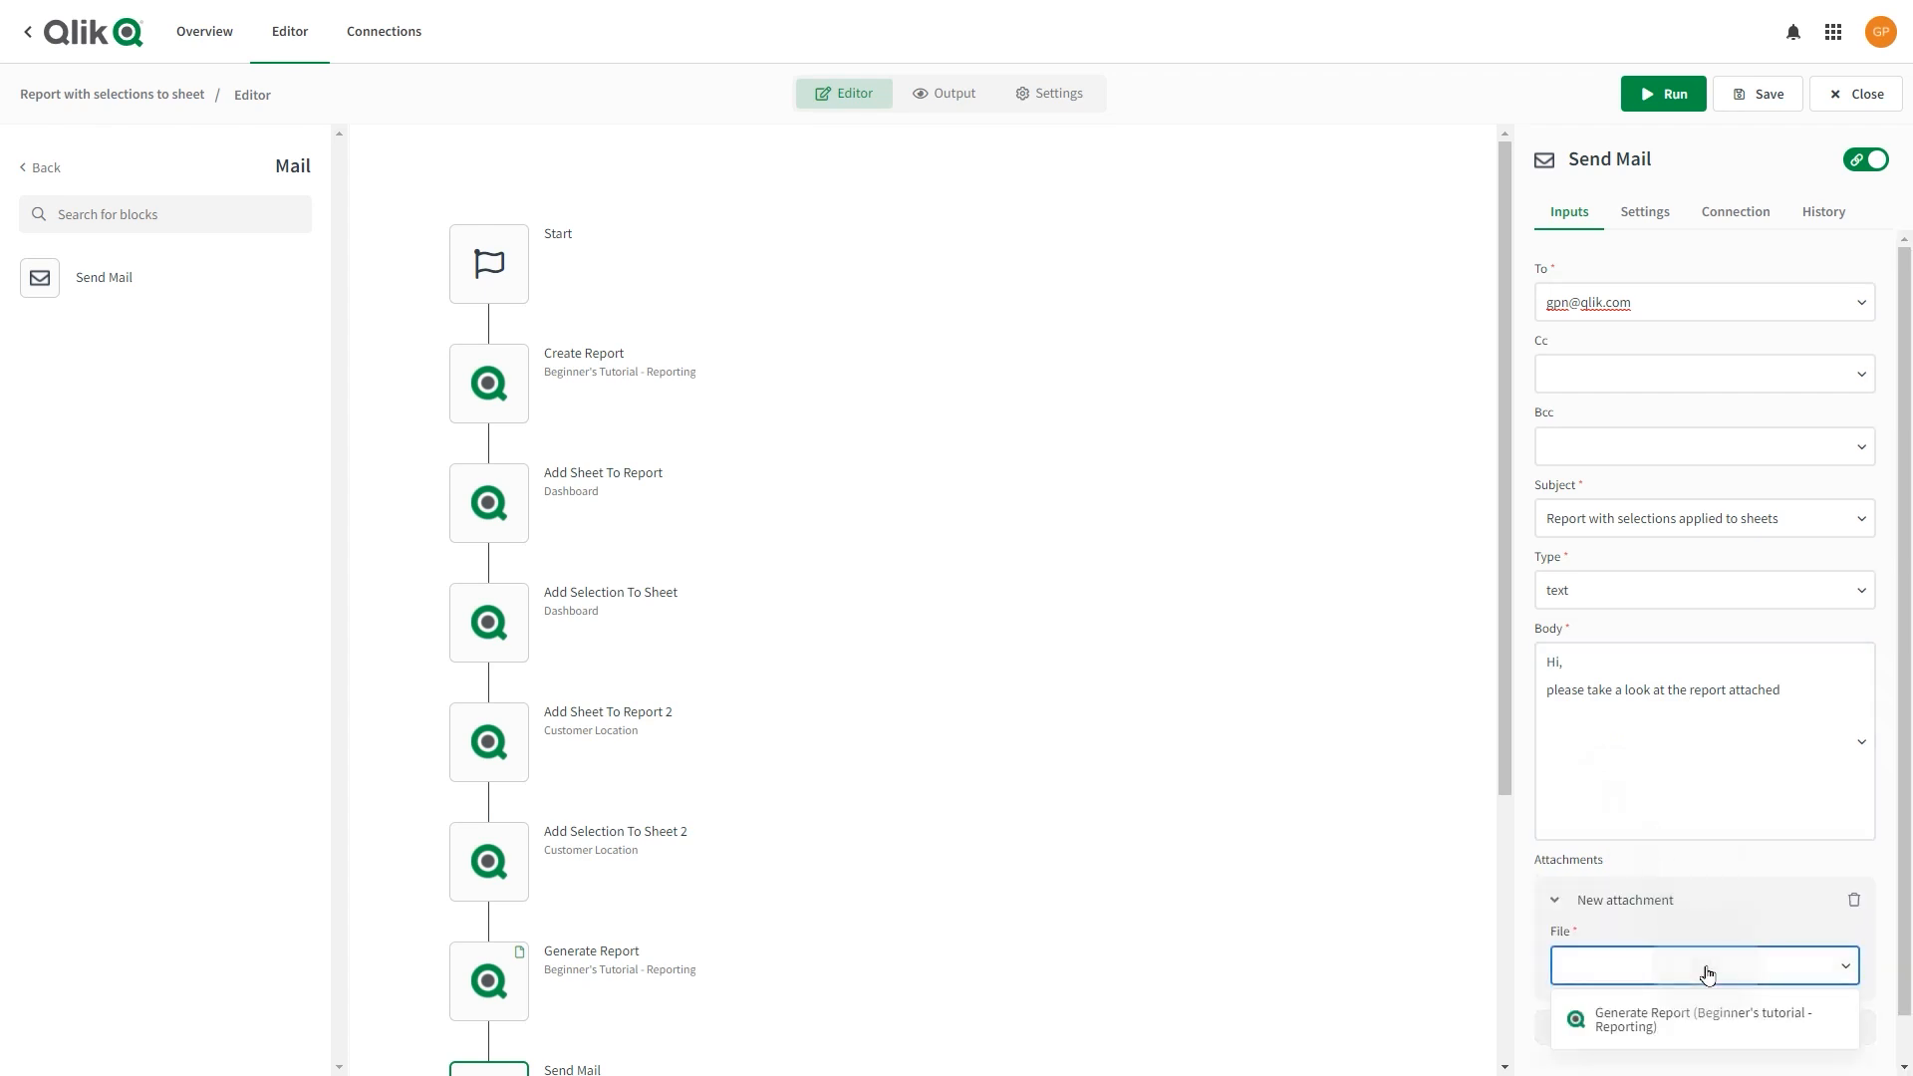
{"action": "left_click", "coordinate": [1694, 1019]}
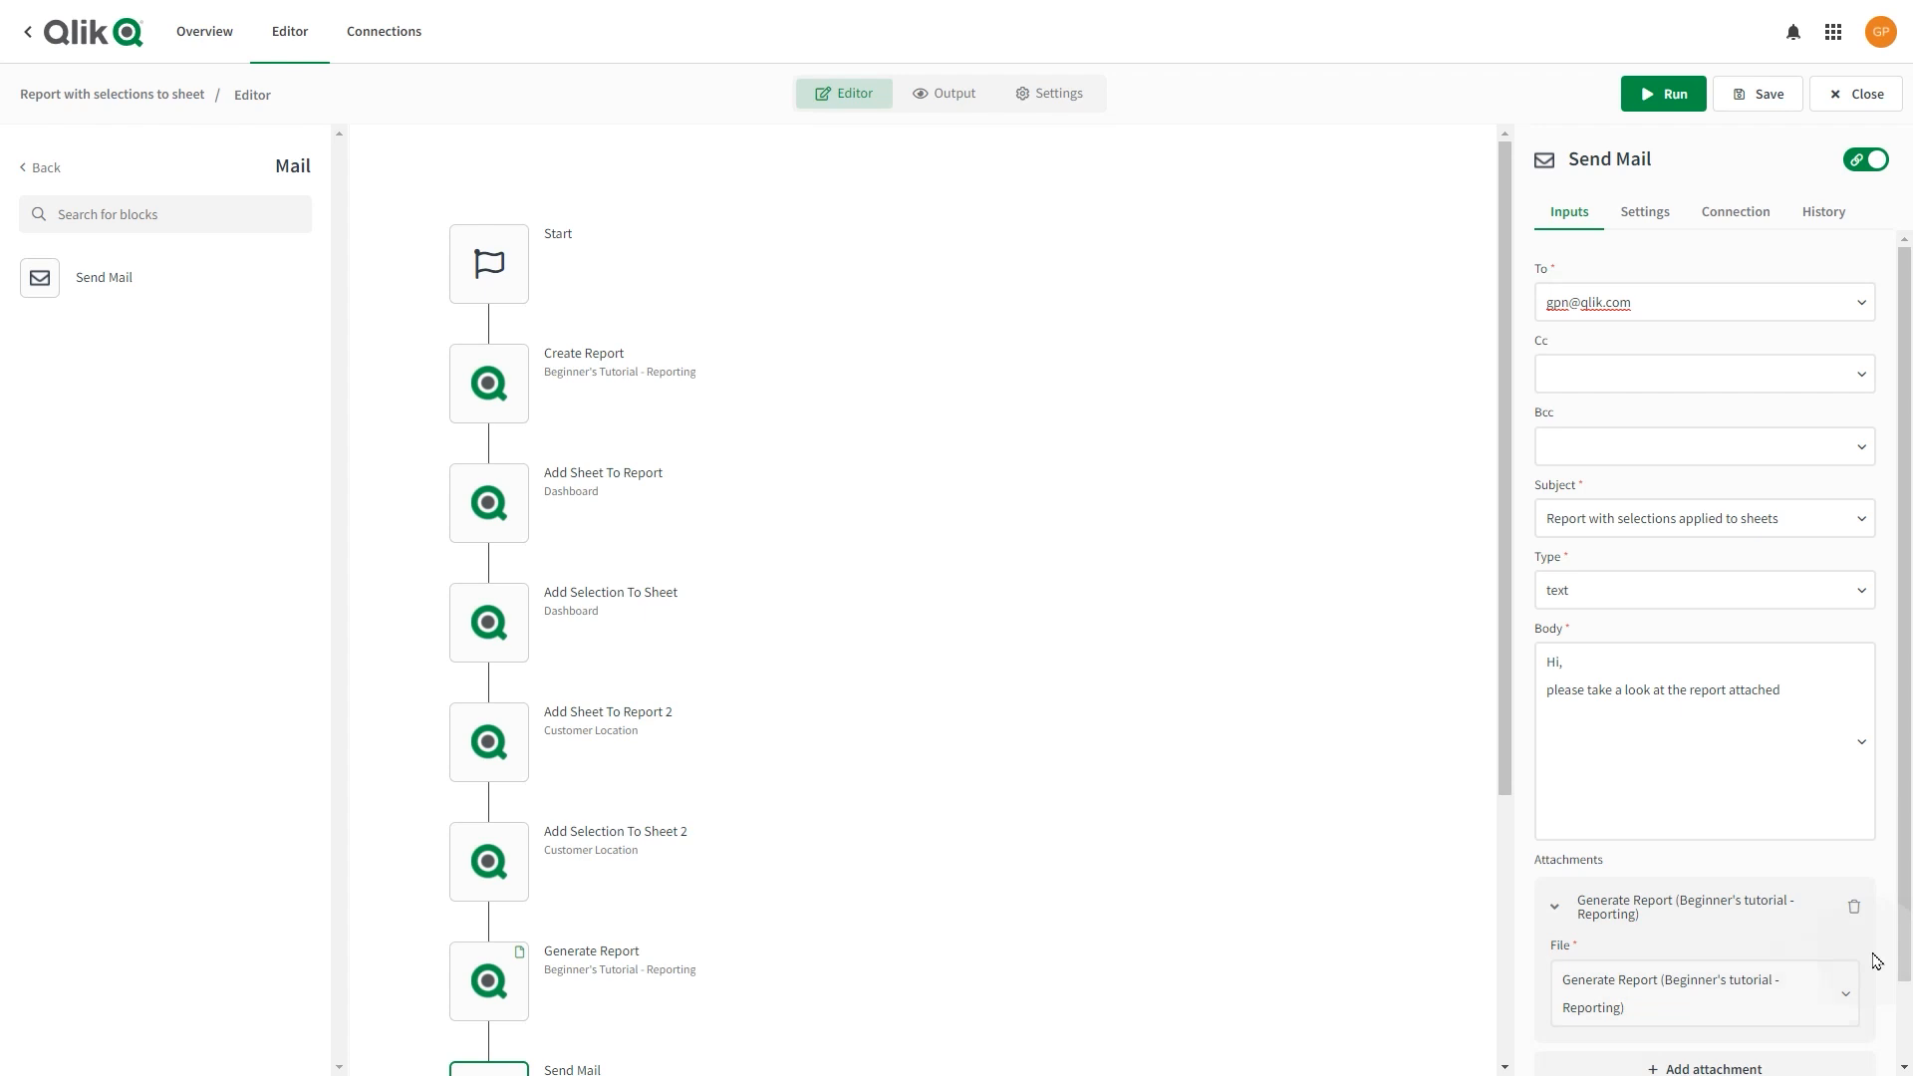
{"action": "left_click_drag", "start_coordinate": [1906, 960], "coordinate": [1906, 1042]}
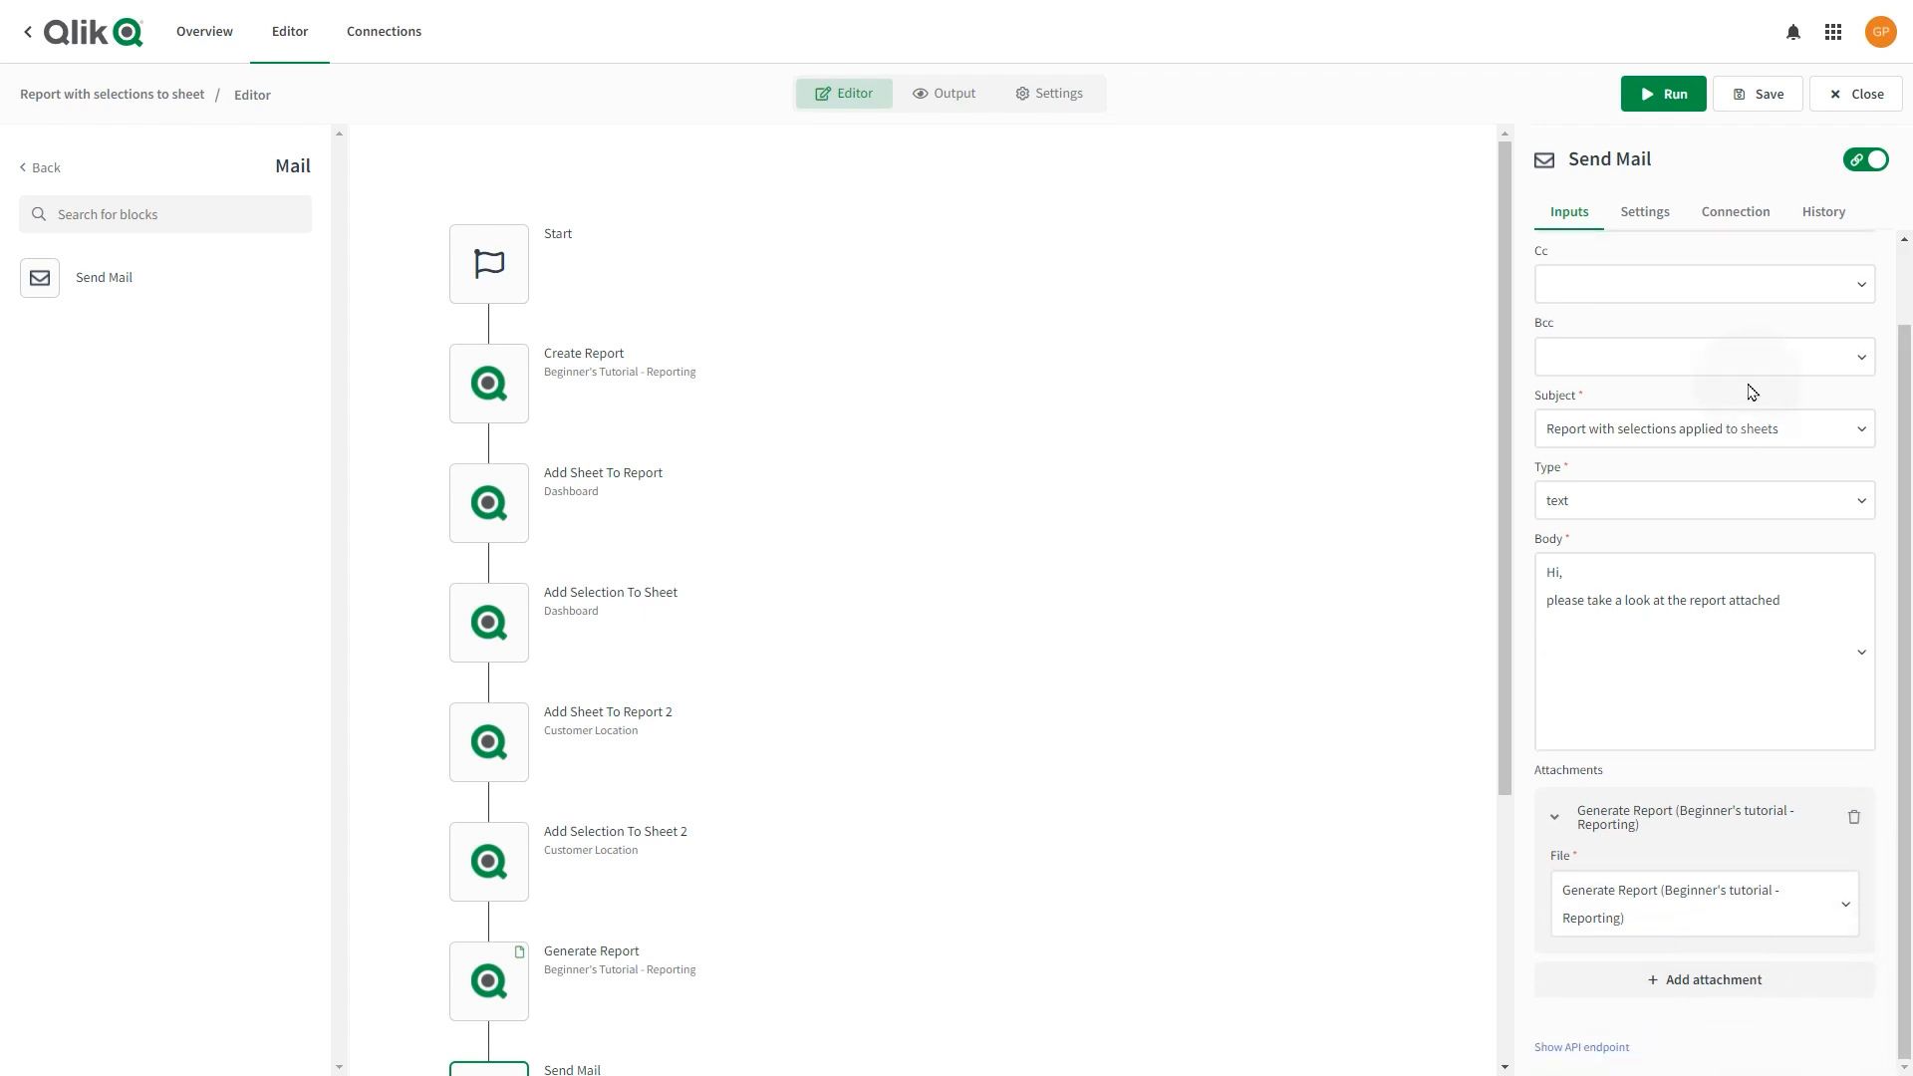
Save the report automation and run it to send the email.
{"action": "left_click", "coordinate": [1749, 93]}
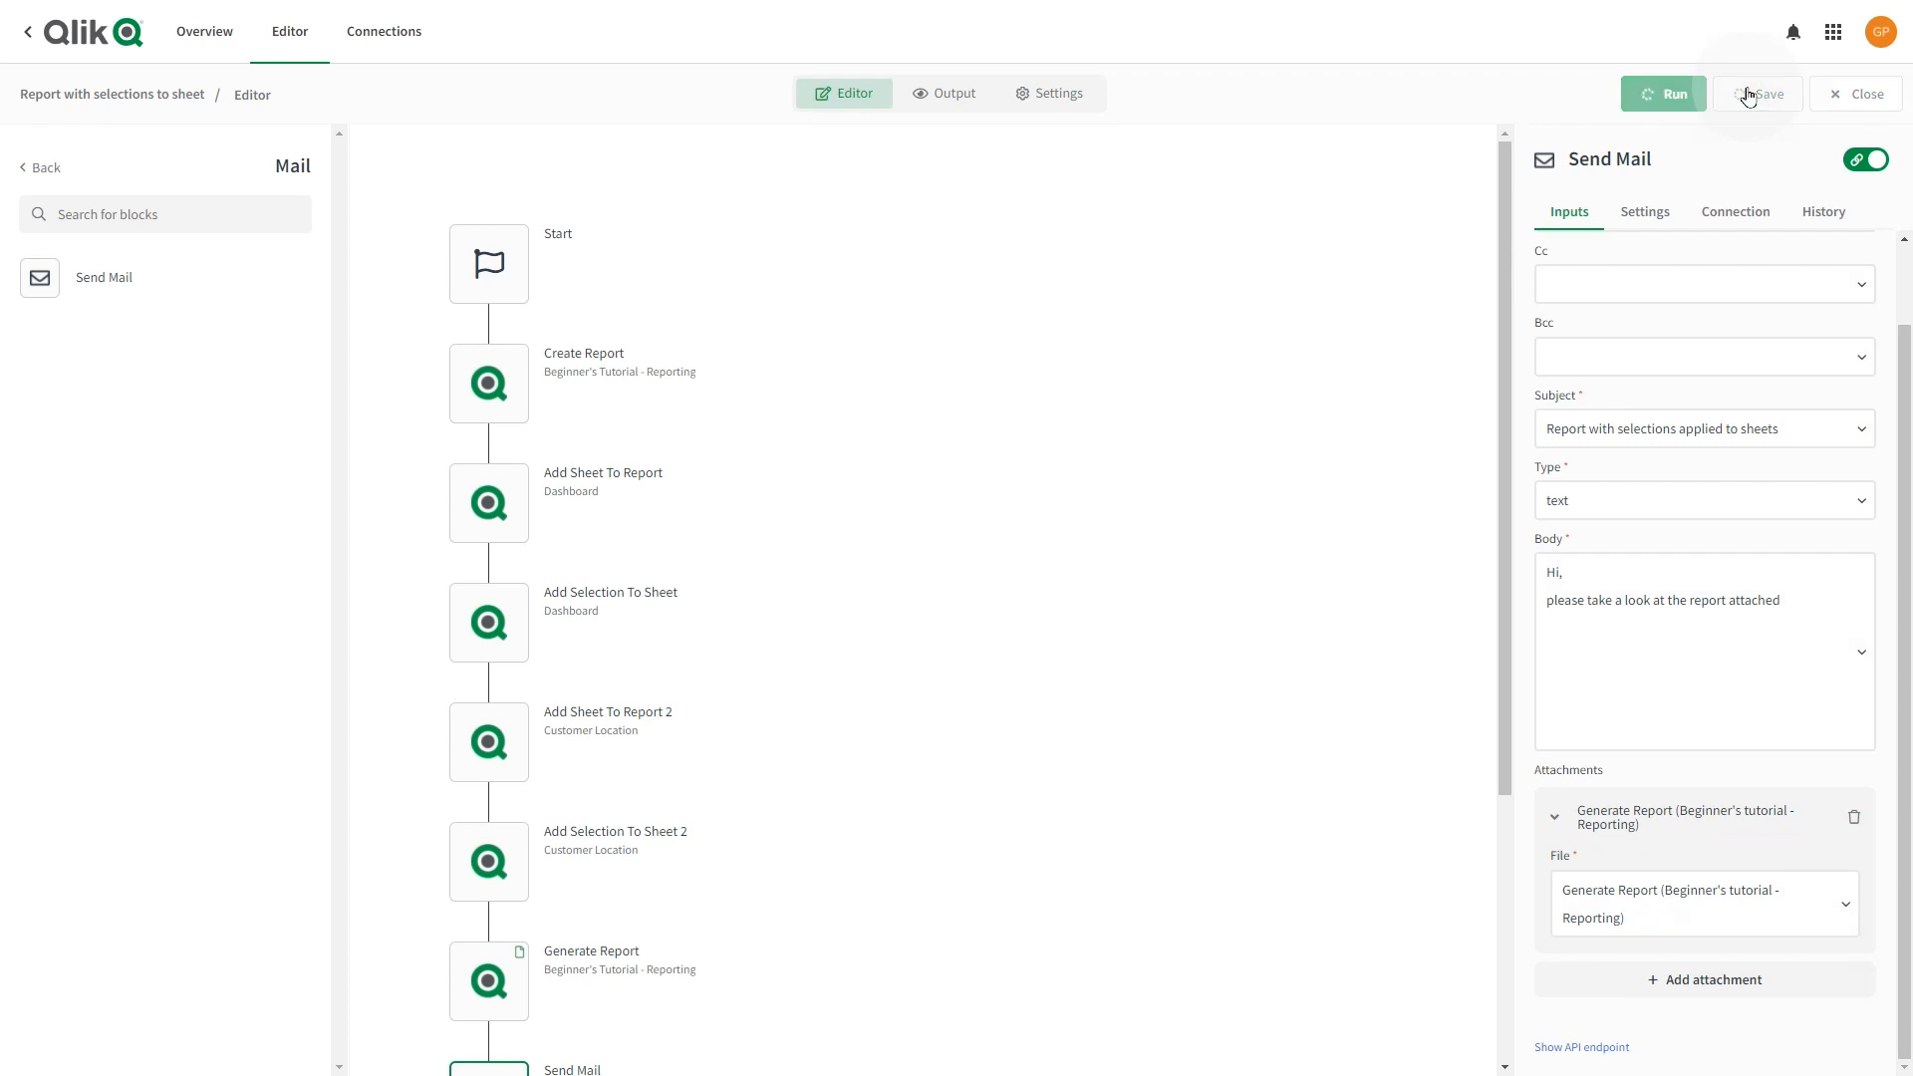
{"action": "left_click", "coordinate": [1684, 107]}
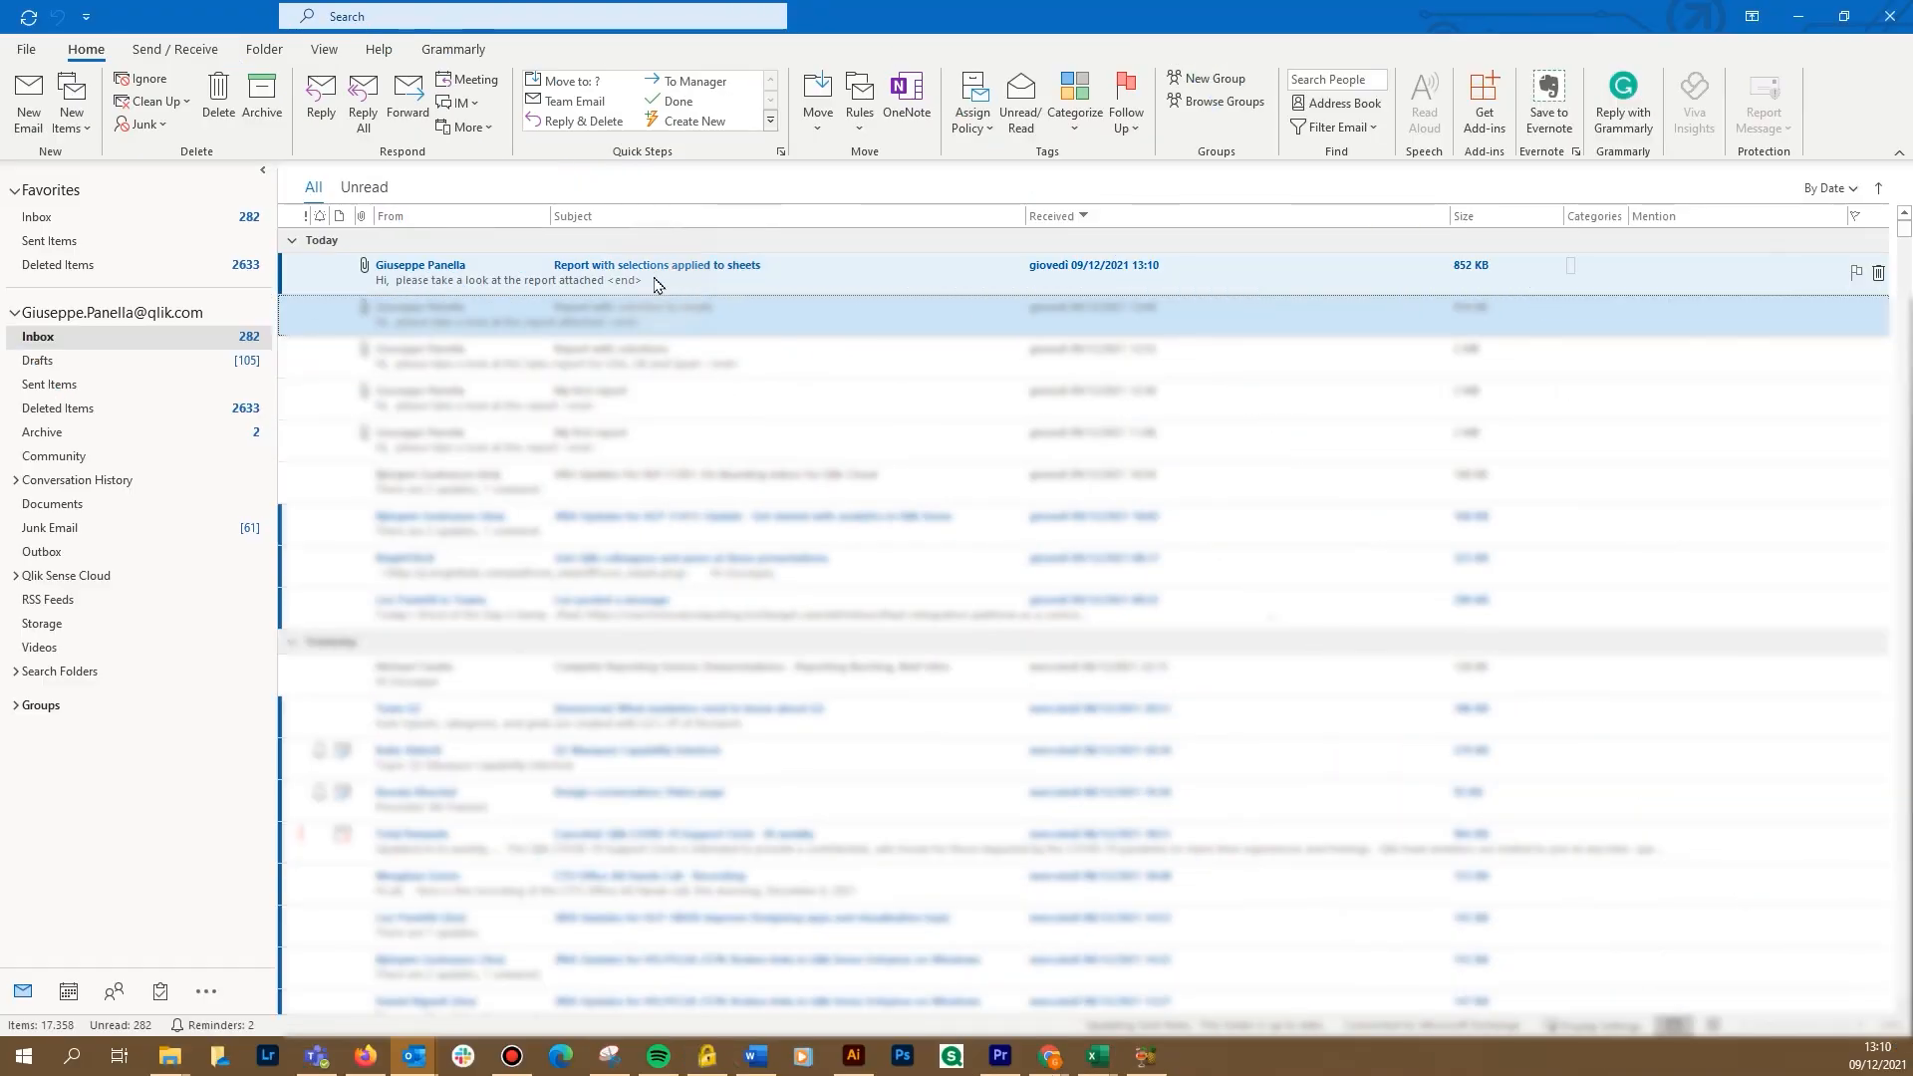
Open the new report email and view its attachment, Beginners tutorial - Reporting.pdf.
{"action": "left_click", "coordinate": [655, 281]}
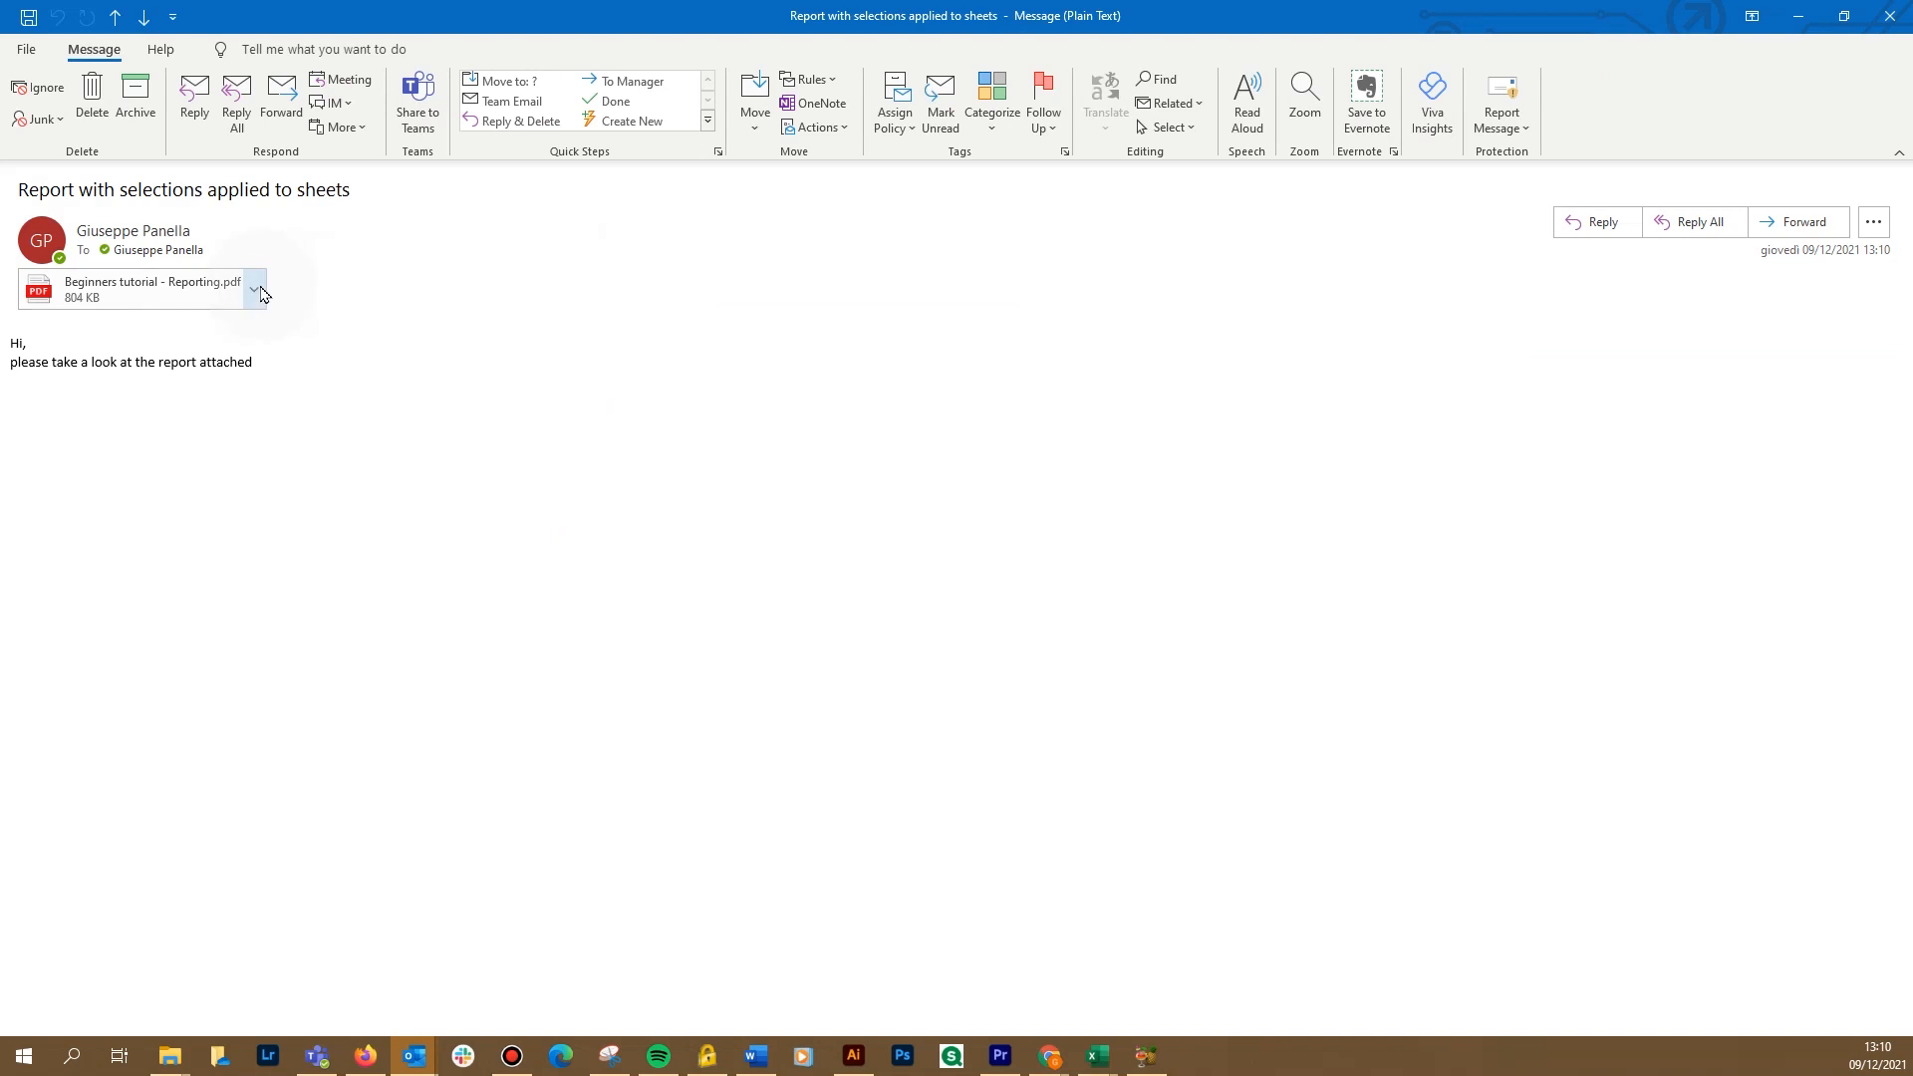
{"action": "left_click", "coordinate": [255, 289]}
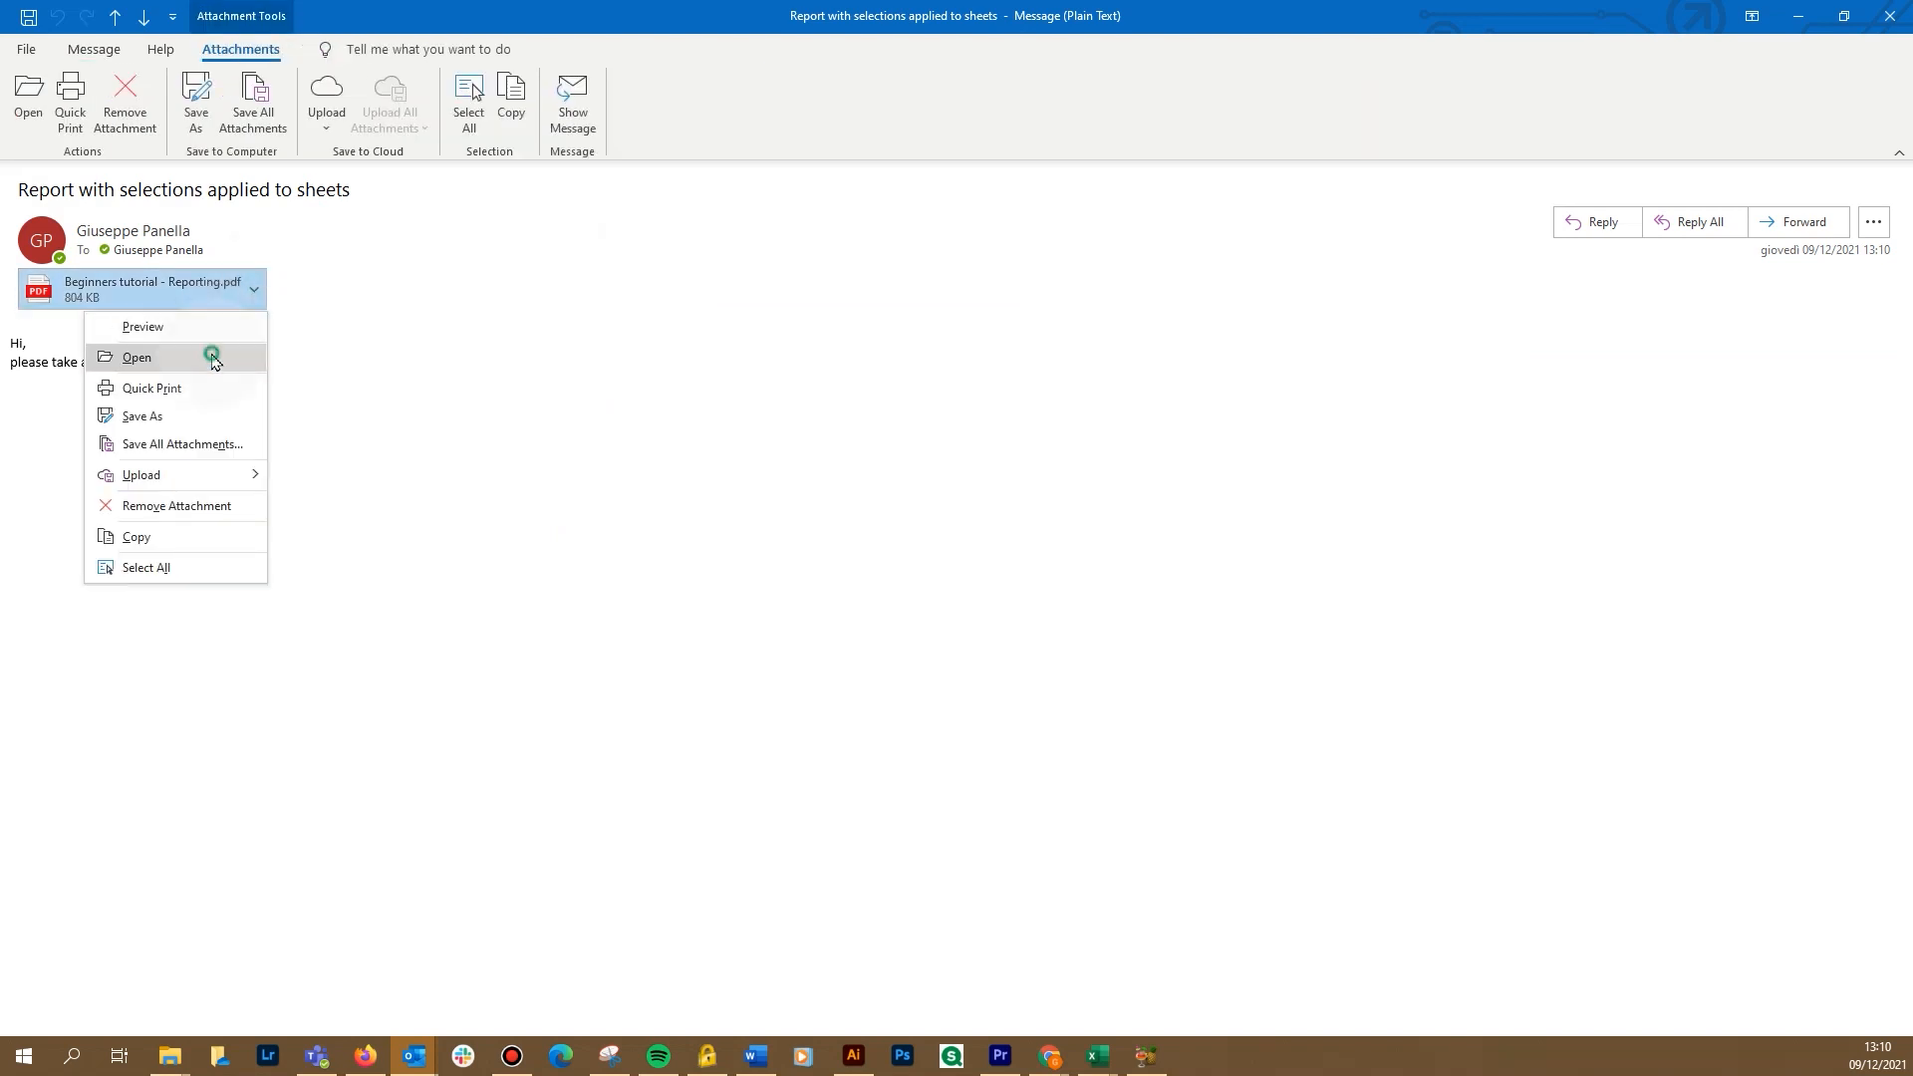
{"action": "left_click", "coordinate": [214, 359]}
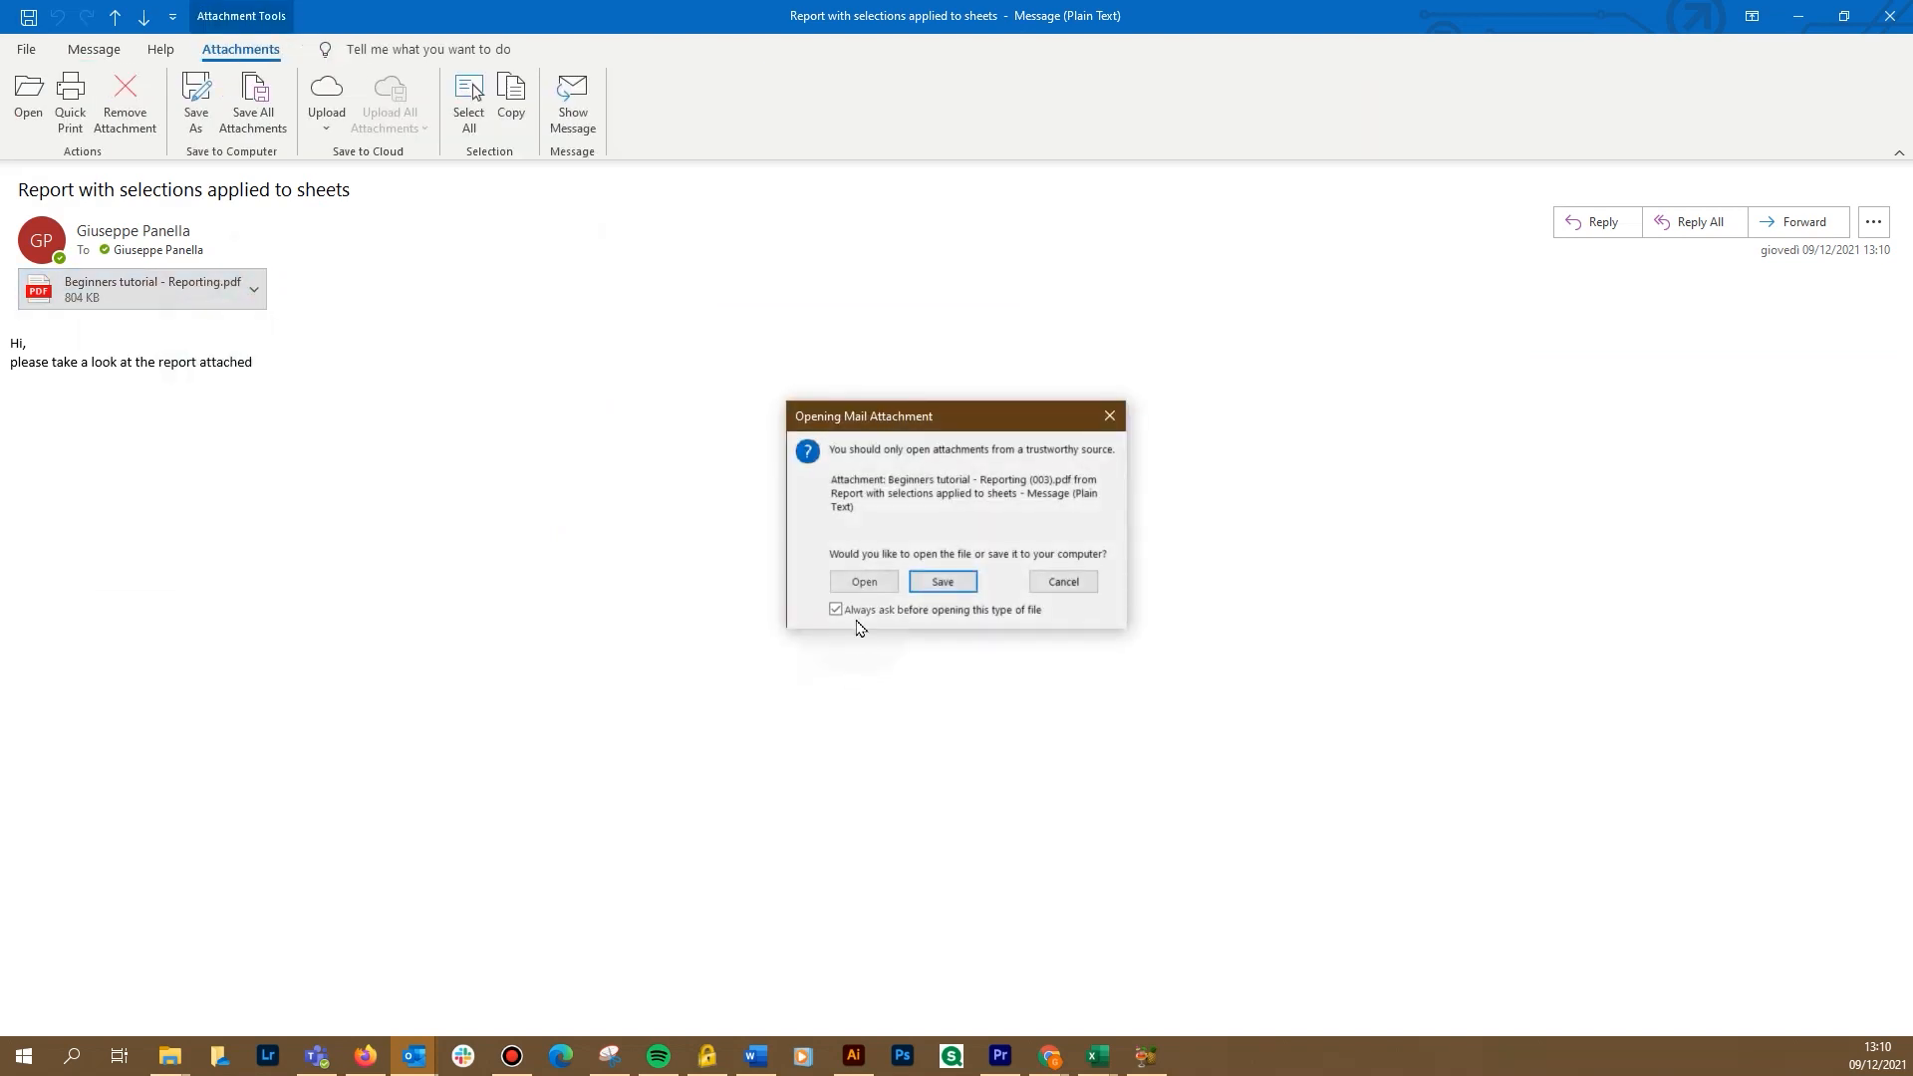
{"action": "left_click", "coordinate": [864, 582]}
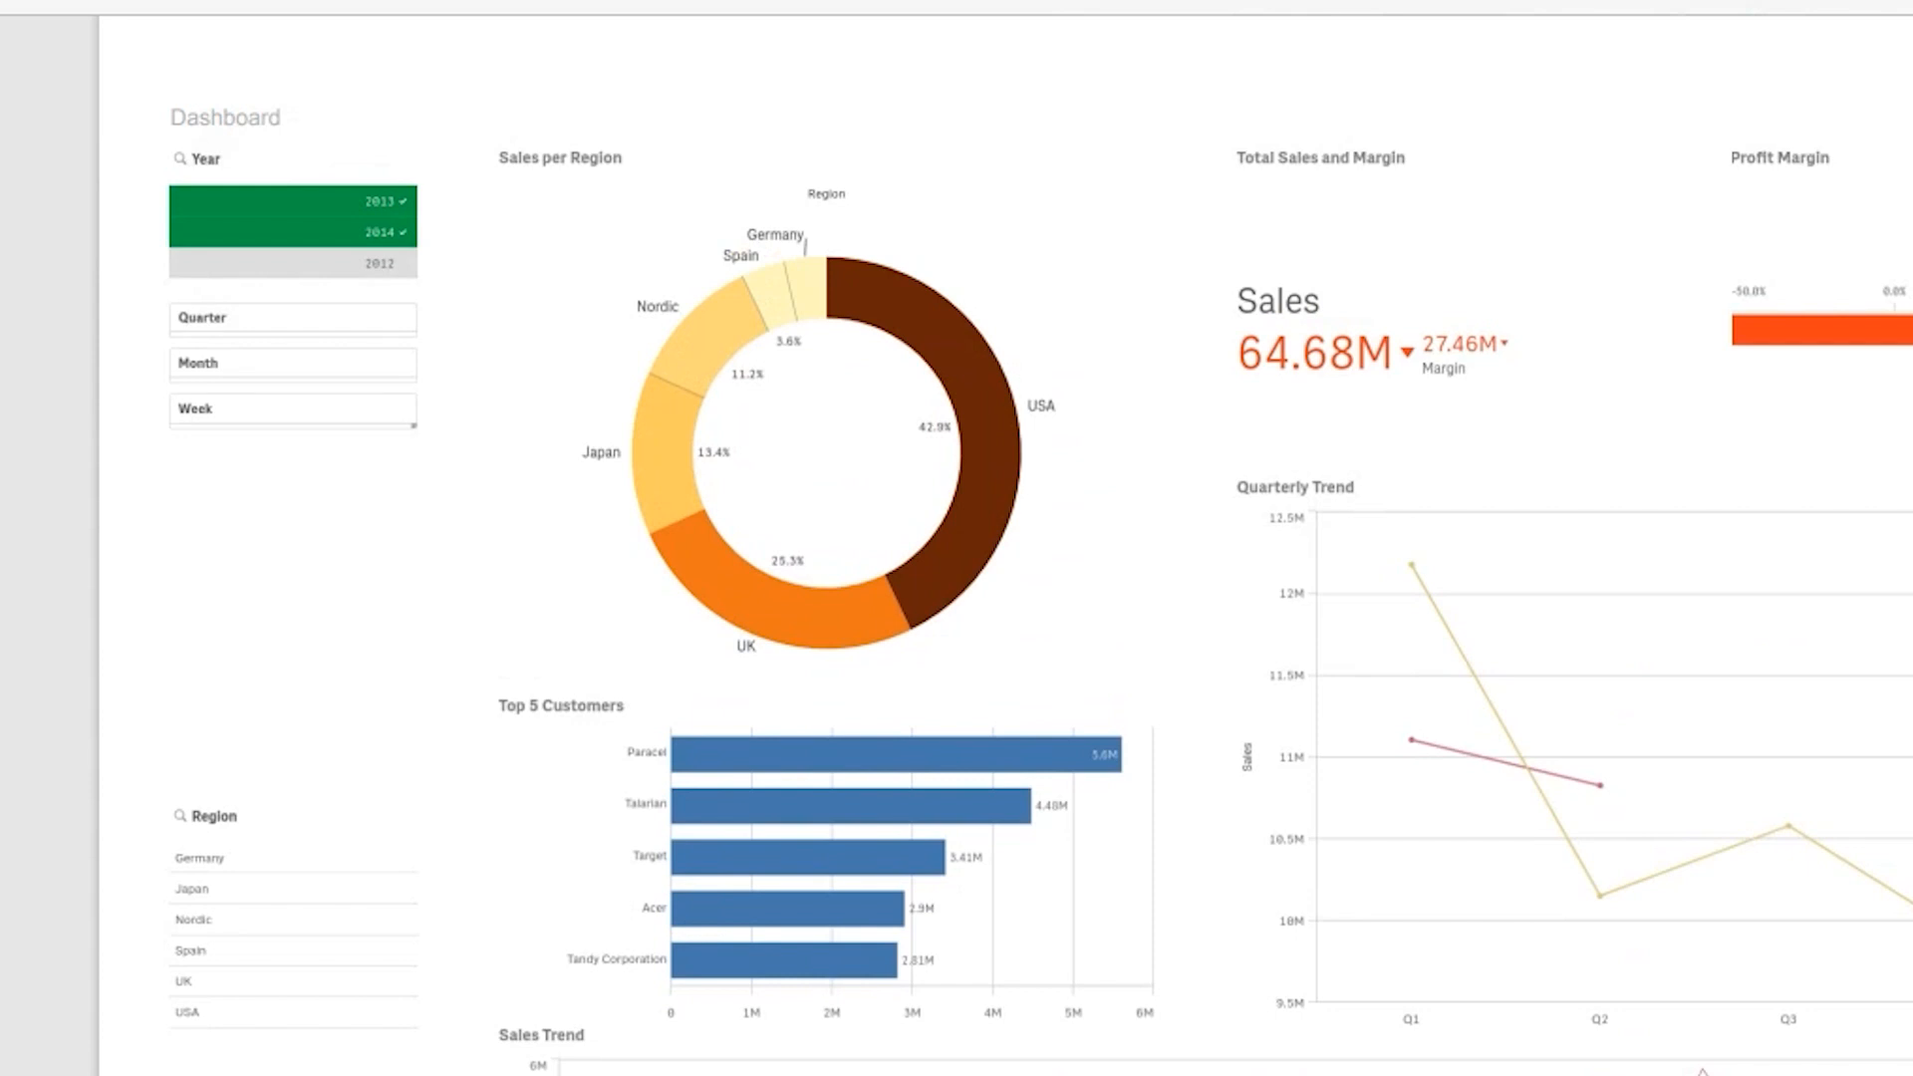
Scroll to page 2 to confirm City shows Los Angeles and New York selected.
{"action": "left_click_drag", "start_coordinate": [1903, 530], "coordinate": [1903, 850]}
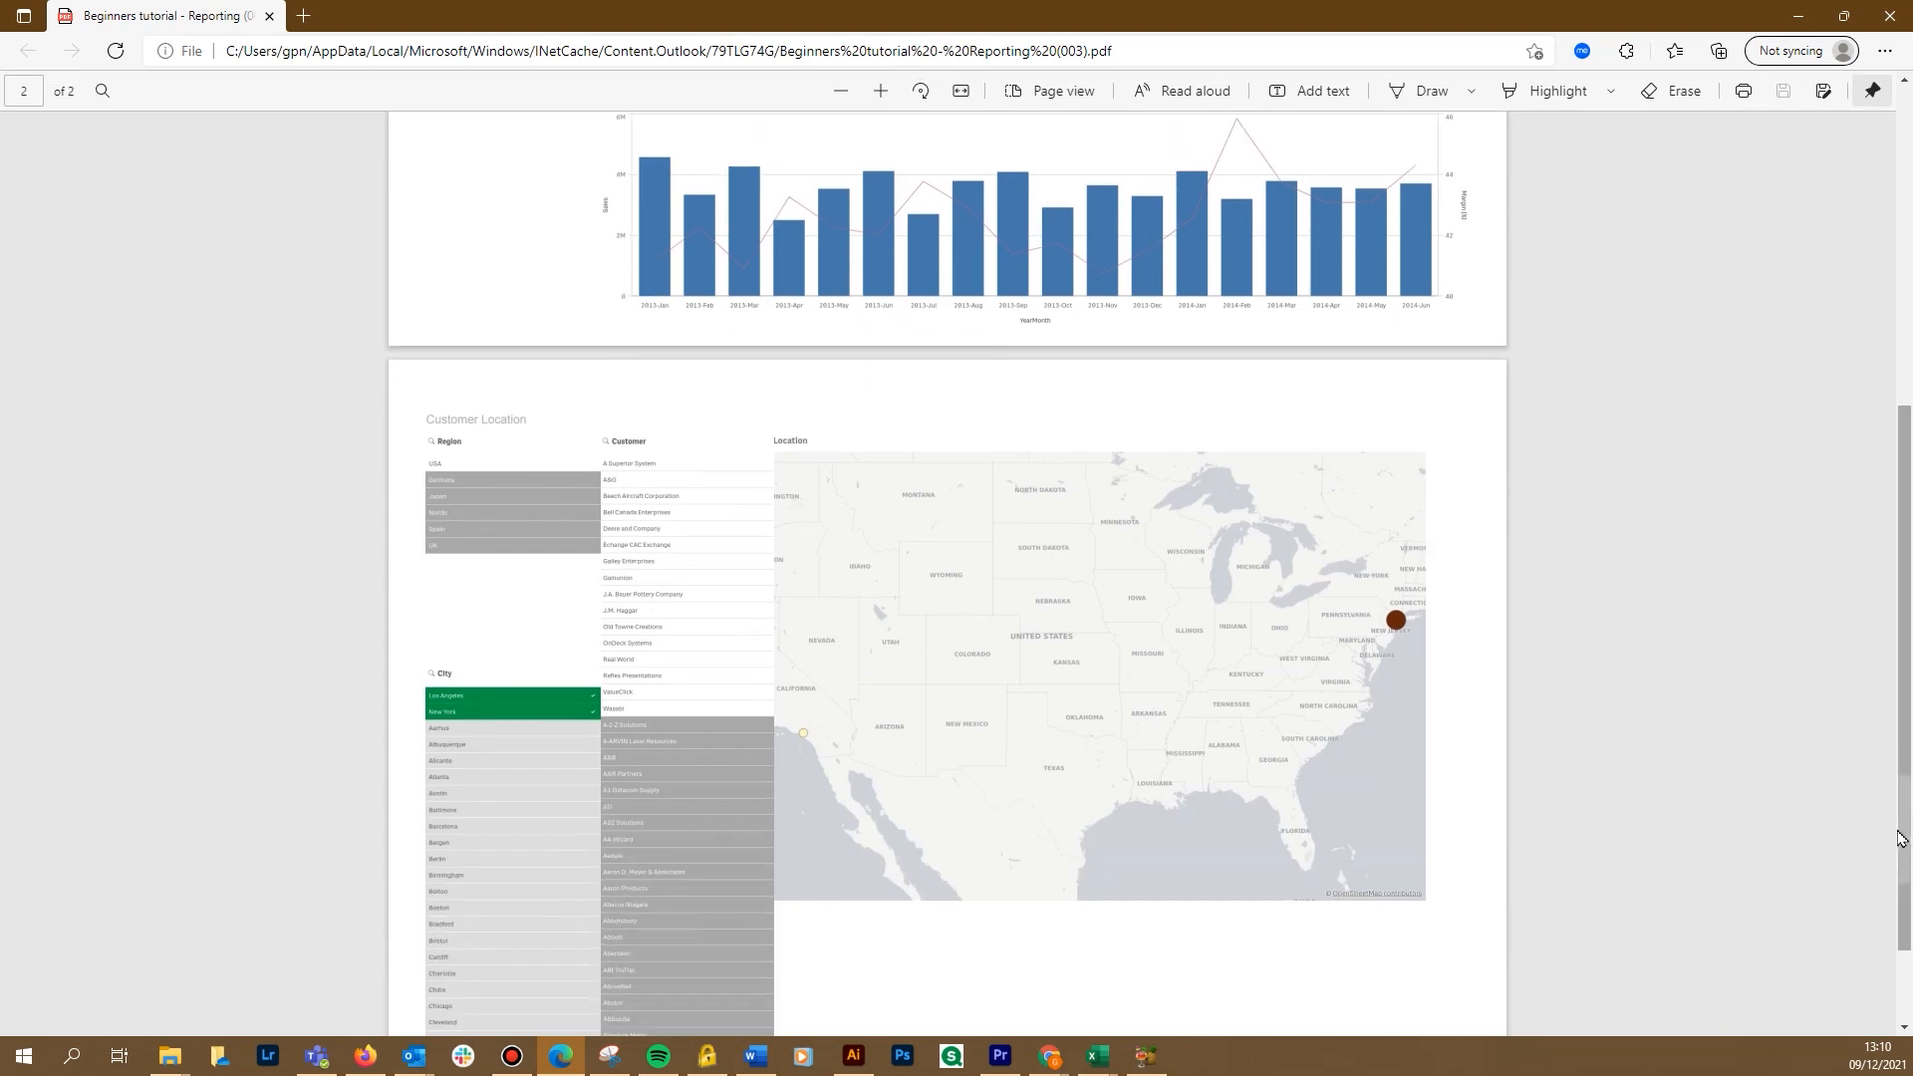